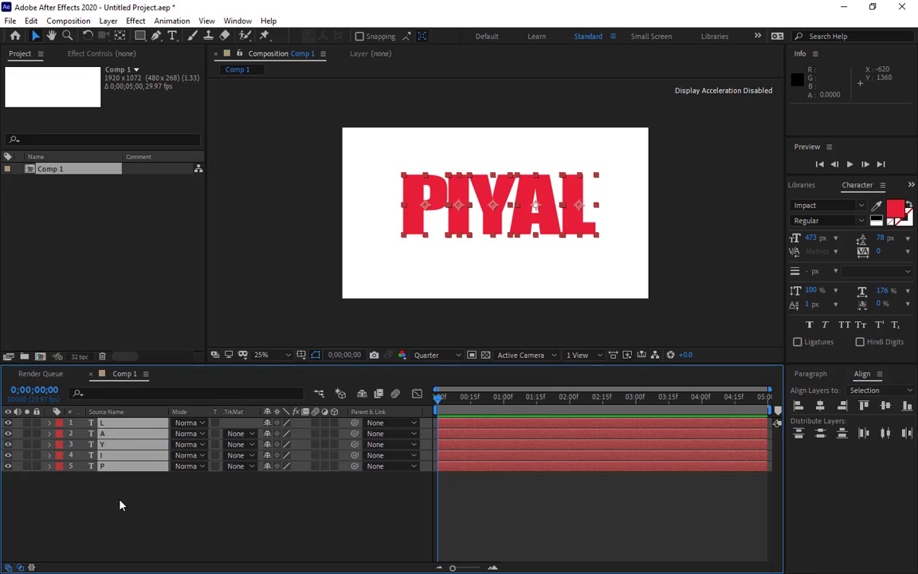
Examine the five separate letter layers and how their letters sit together in the composition.
{"action": "left_click", "coordinate": [119, 498]}
{"action": "left_click_drag", "start_coordinate": [118, 498], "coordinate": [116, 425]}
{"action": "left_click", "coordinate": [117, 495]}
{"action": "left_click", "coordinate": [123, 465]}
{"action": "left_click", "coordinate": [121, 455]}
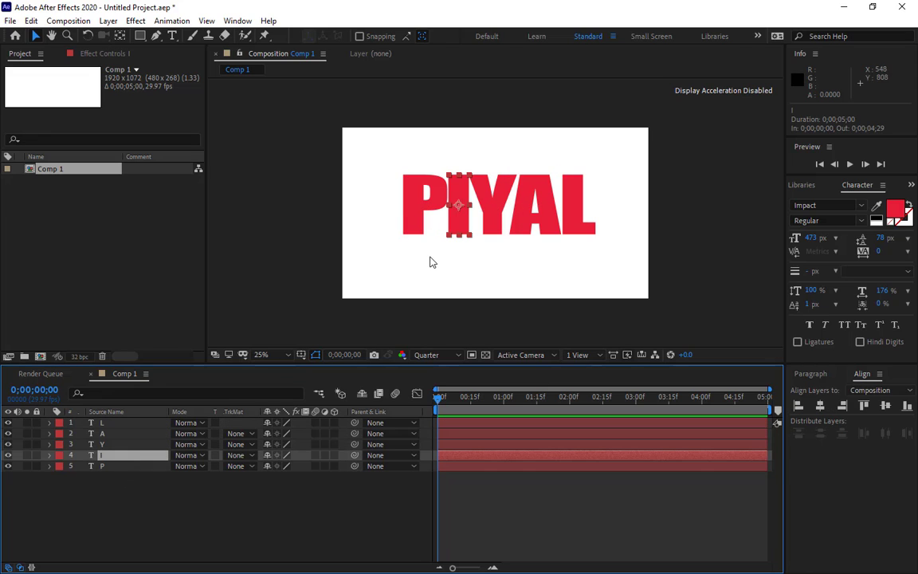
{"action": "left_click", "coordinate": [437, 285]}
{"action": "scroll", "coordinate": [451, 215], "scroll_direction": "up", "scroll_amount": 4}
{"action": "scroll", "coordinate": [451, 215], "scroll_direction": "down", "scroll_amount": 2}
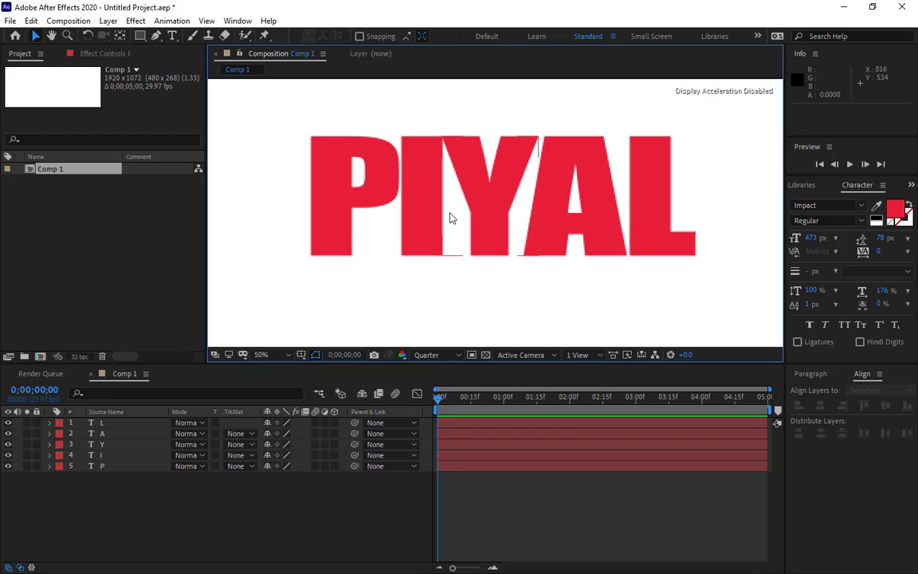
{"action": "scroll", "coordinate": [455, 205], "scroll_direction": "down", "scroll_amount": 2}
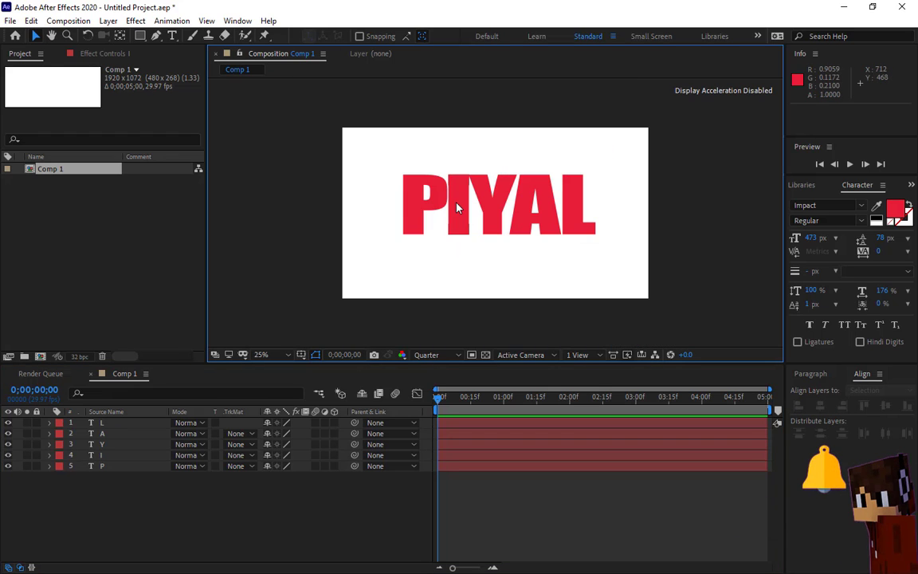
{"action": "scroll", "coordinate": [579, 213], "scroll_direction": "up", "scroll_amount": 2}
{"action": "scroll", "coordinate": [517, 193], "scroll_direction": "down", "scroll_amount": 2}
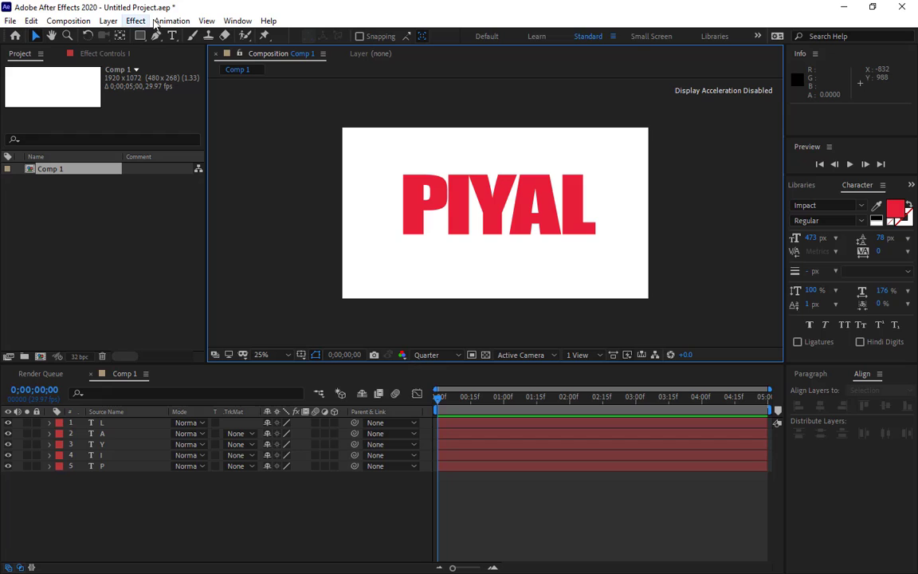
Draw a grey rectangle spanning the composition's width just below the word and centre its anchor point.
{"action": "left_click", "coordinate": [140, 36]}
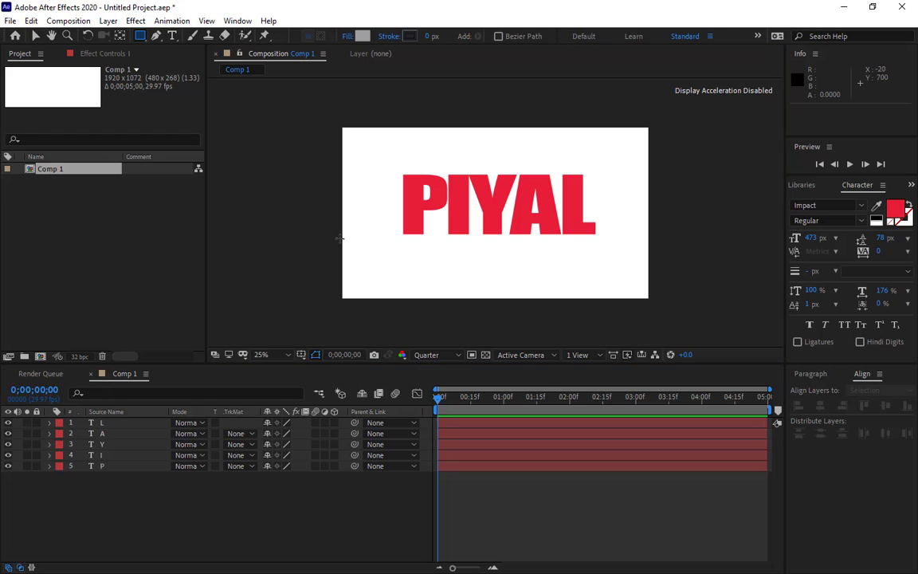
{"action": "left_click_drag", "start_coordinate": [342, 238], "coordinate": [659, 313]}
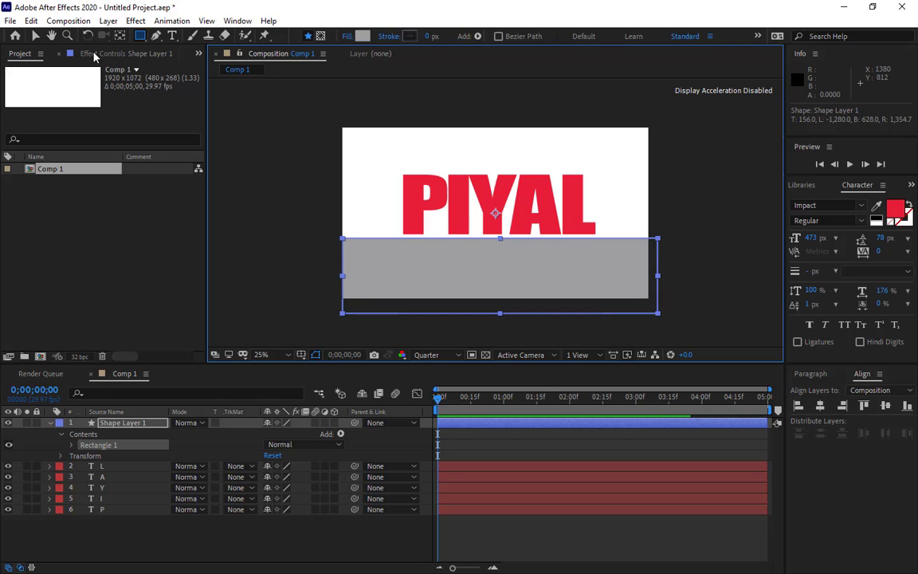
{"action": "left_click", "coordinate": [120, 36]}
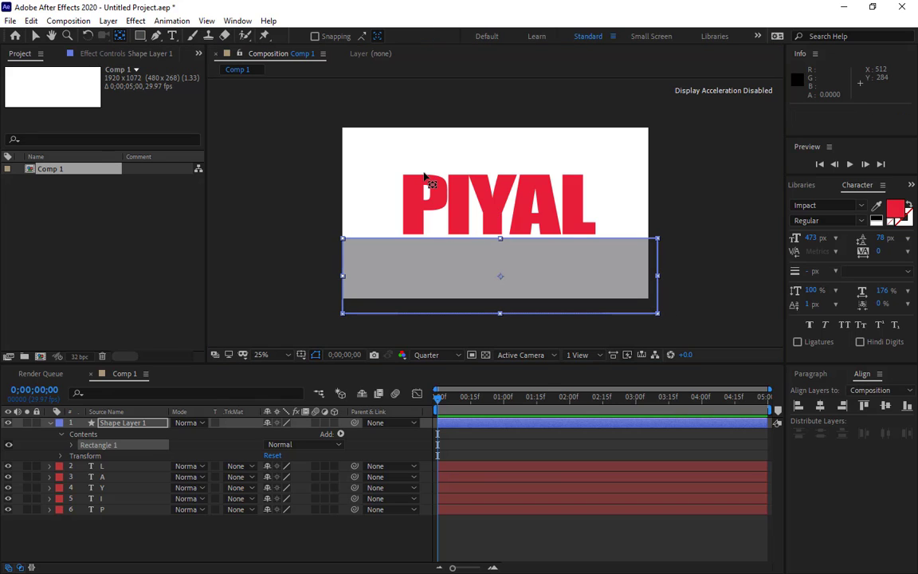
Nudge the grey rectangle up against the base of the letters and place its layer beneath all letter layers.
{"action": "key", "text": "Up"}
{"action": "key", "text": "Up"}
{"action": "key", "text": "Up"}
{"action": "key", "text": "Up"}
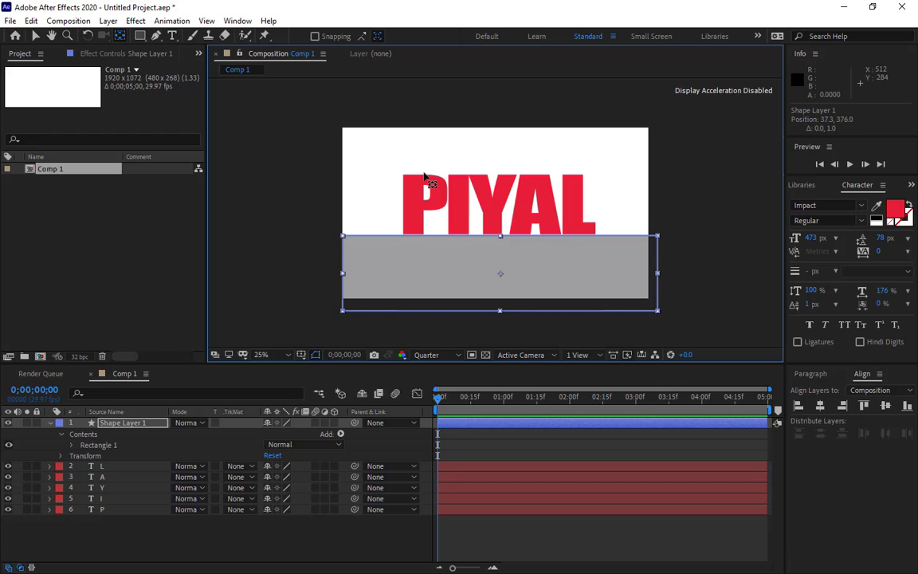
{"action": "key", "text": "Down"}
{"action": "key", "text": "Down"}
{"action": "key", "text": "Down"}
{"action": "key", "text": "Down"}
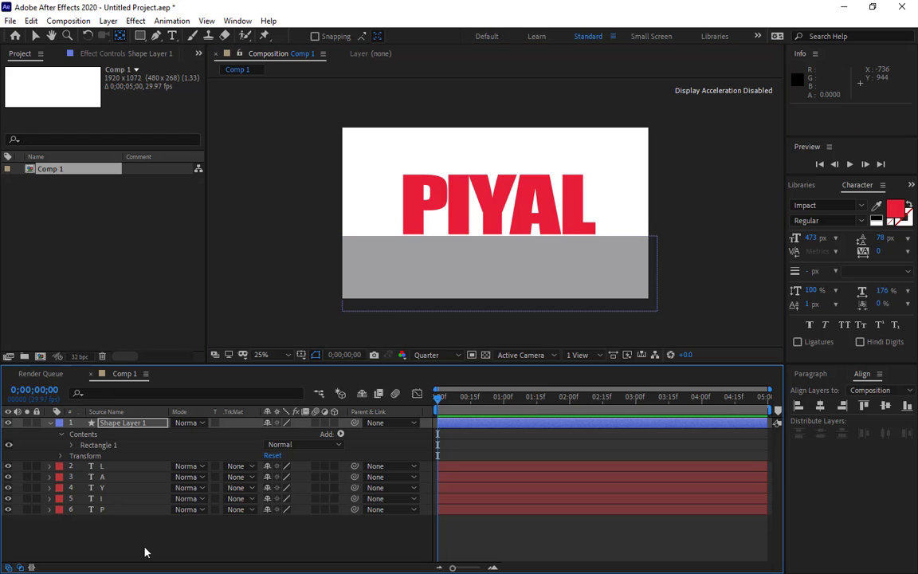
{"action": "left_click_drag", "start_coordinate": [118, 423], "coordinate": [121, 510]}
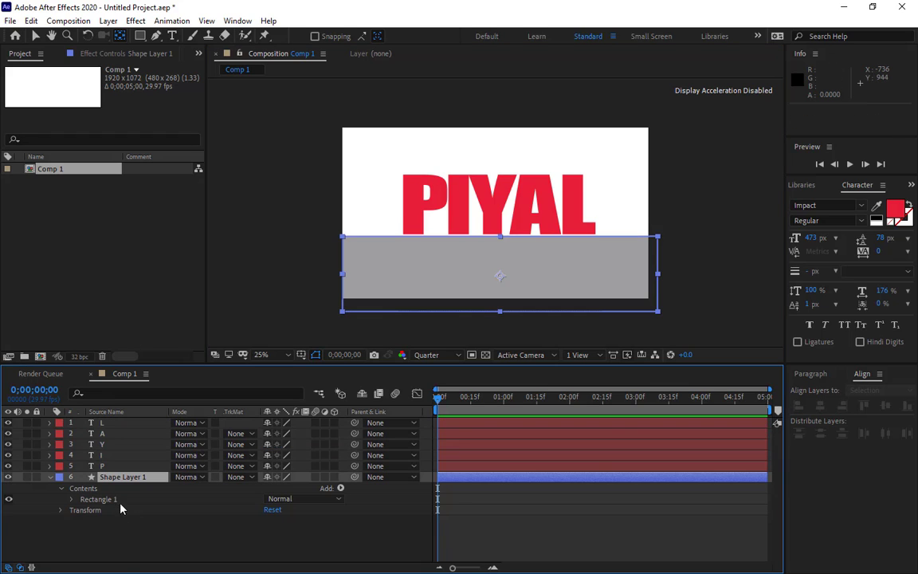
Add Position keyframes to all five letter layers at 0;00;00;29.
{"action": "left_click", "coordinate": [128, 465]}
{"action": "left_click", "coordinate": [128, 423], "text": "shift"}
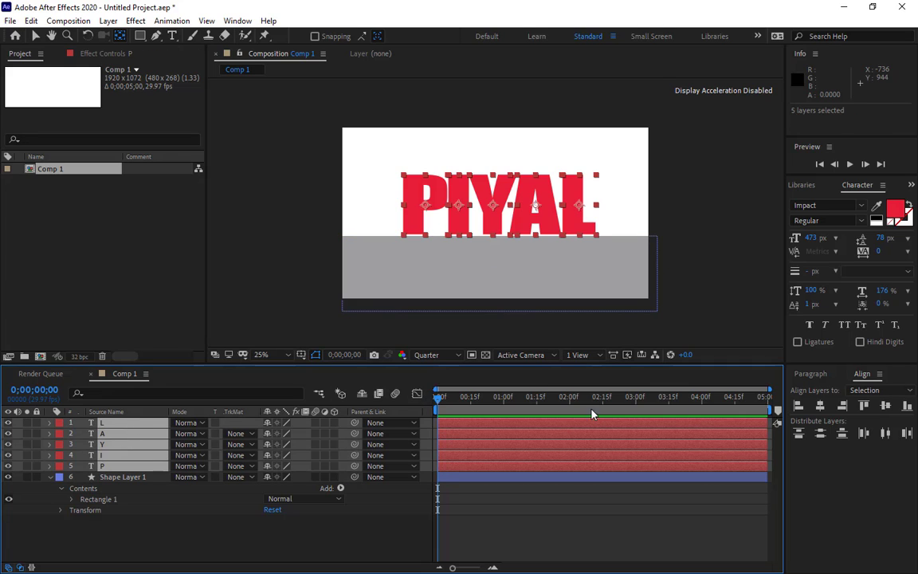
{"action": "left_click_drag", "start_coordinate": [439, 405], "coordinate": [503, 405]}
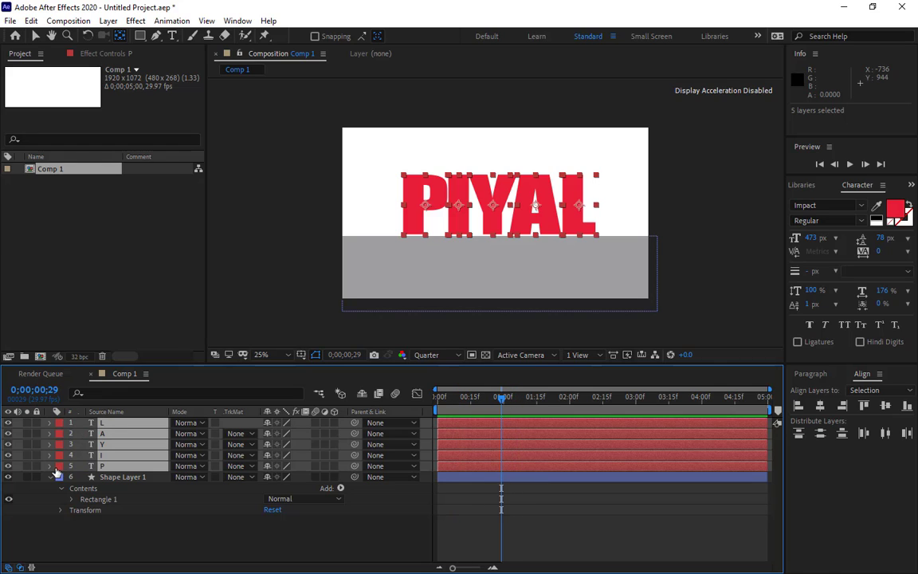
{"action": "key", "text": "p"}
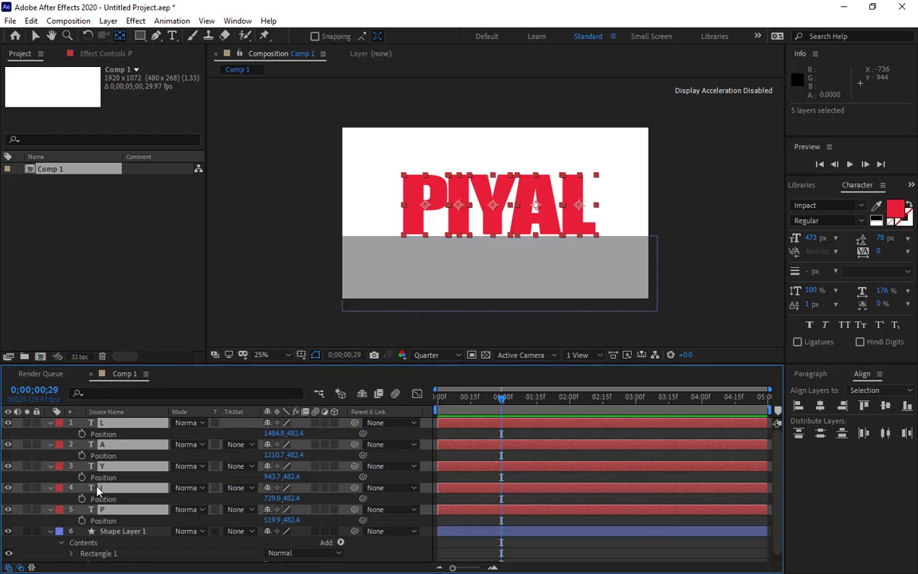
{"action": "left_click", "coordinate": [82, 521]}
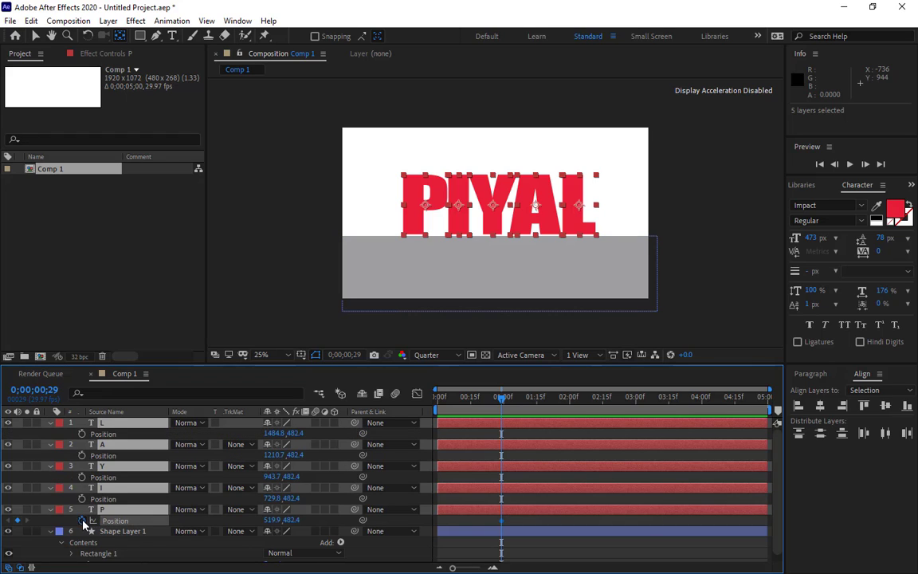
Lower all five letters onto the grey rectangle at 0;00;02;15 by setting their vertical position to 907.4.
{"action": "left_click_drag", "start_coordinate": [505, 404], "coordinate": [608, 418]}
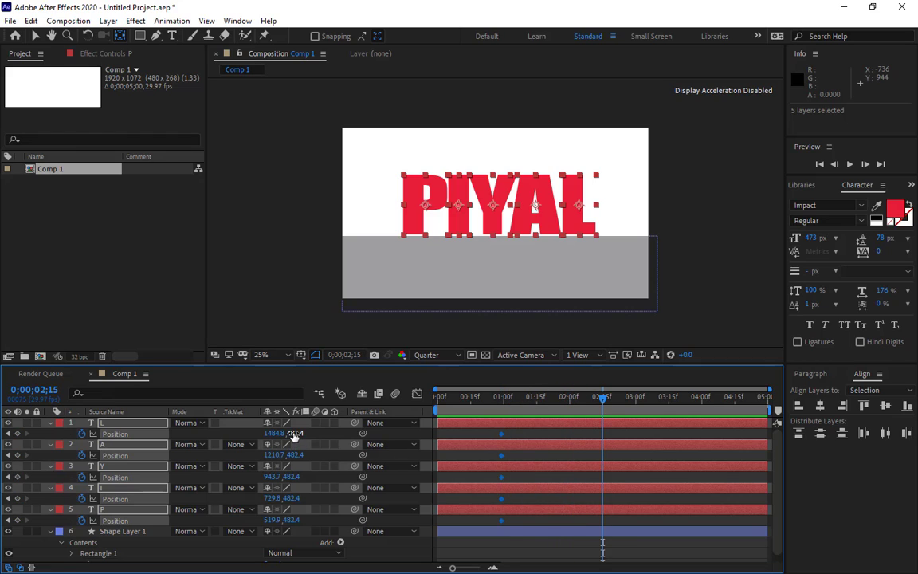
{"action": "left_click_drag", "start_coordinate": [295, 434], "coordinate": [565, 433]}
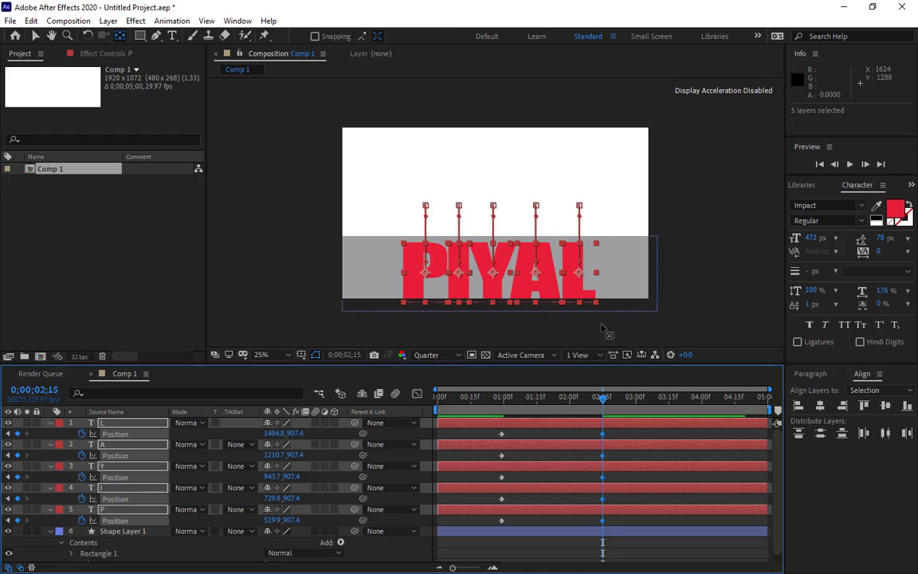
{"action": "key", "text": "period"}
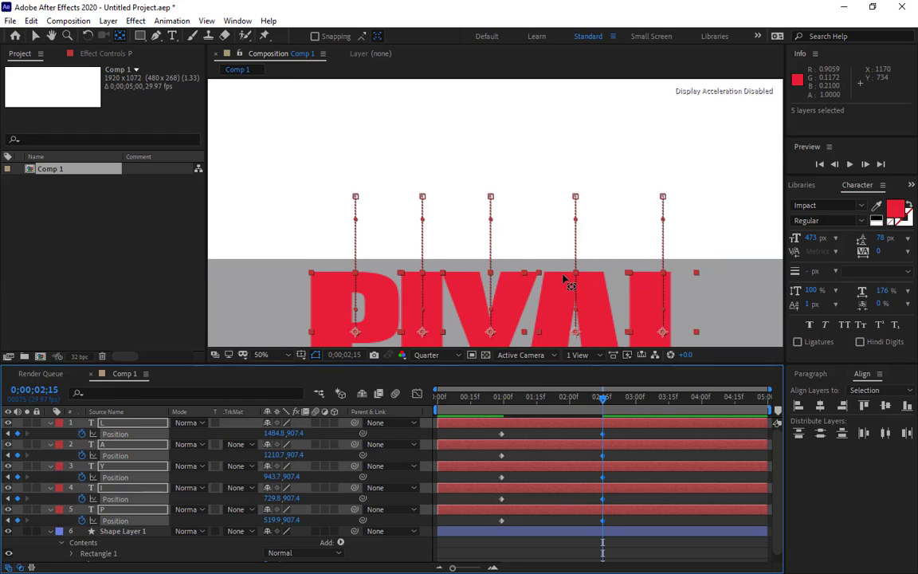
{"action": "key", "text": "comma"}
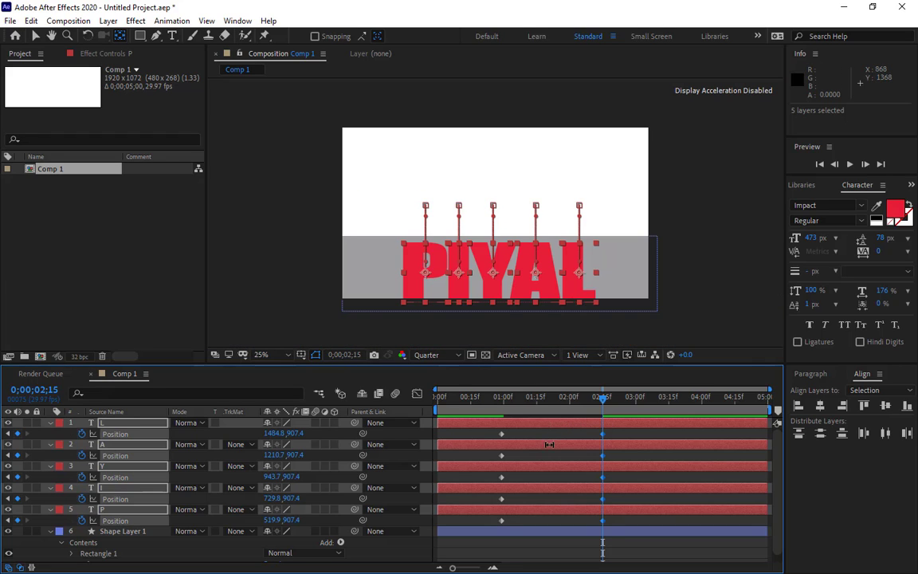
Add Rotation keyframes to all five letter layers at 0;00;00;29.
{"action": "left_click_drag", "start_coordinate": [603, 403], "coordinate": [501, 430]}
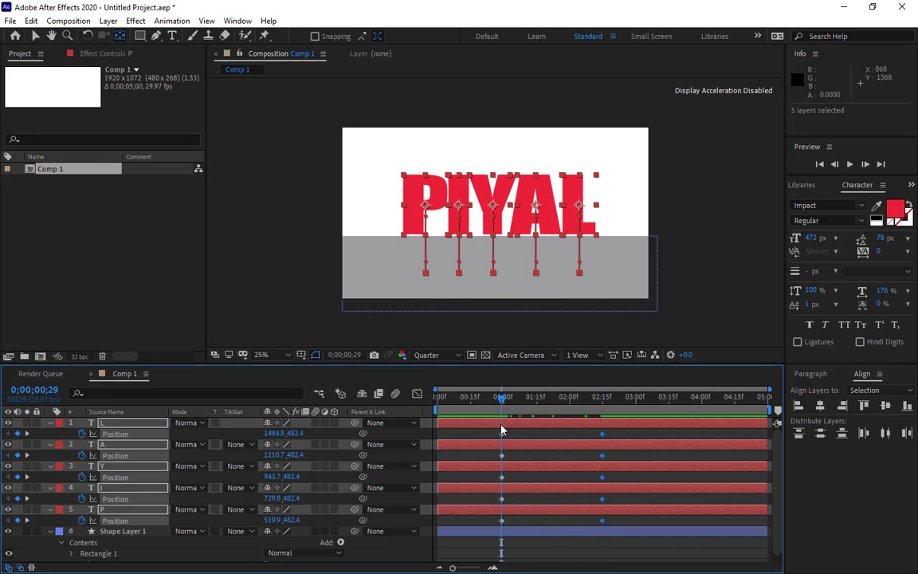
{"action": "key", "text": "r"}
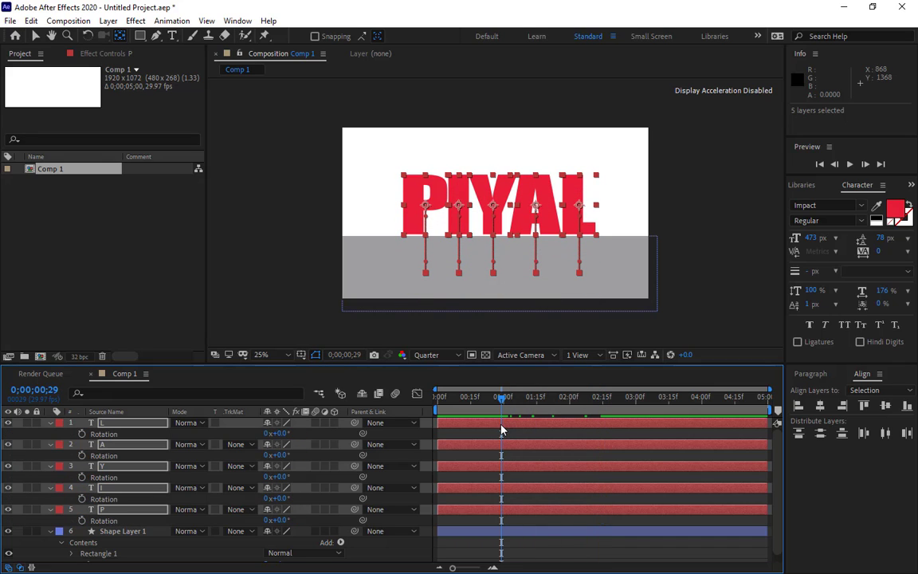
{"action": "left_click", "coordinate": [82, 434]}
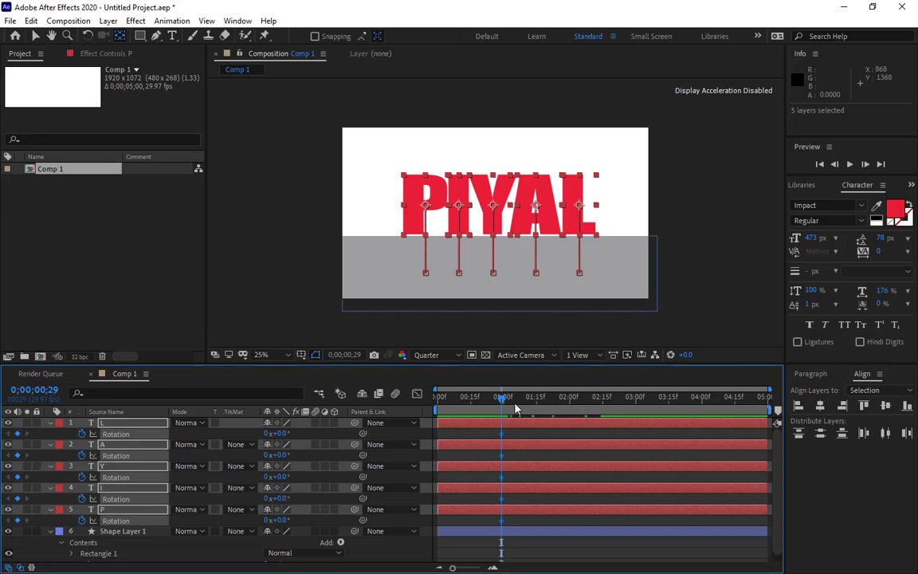
Collapse the shape layer's properties and scrub through the letters' fall between 0;00;00;29 and 0;00;02;15.
{"action": "left_click_drag", "start_coordinate": [501, 405], "coordinate": [602, 424]}
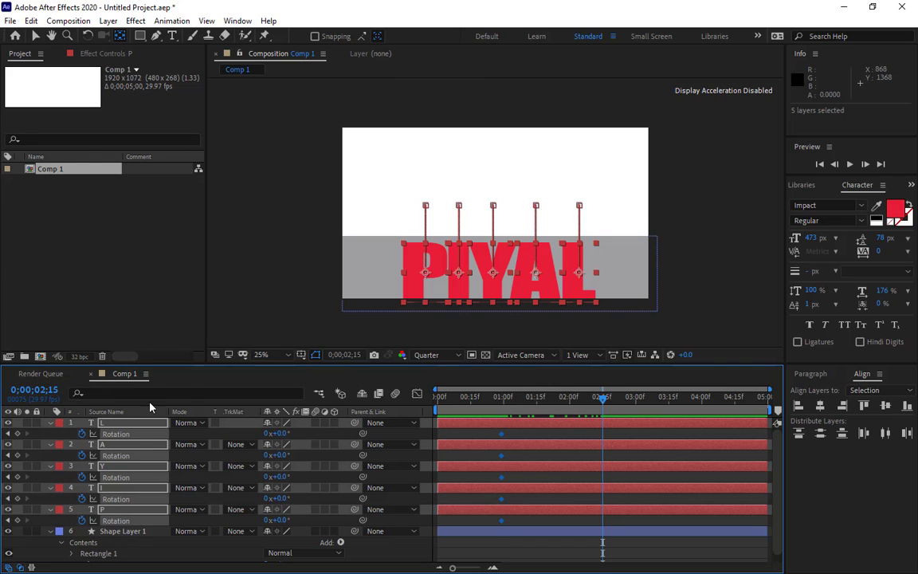
{"action": "left_click", "coordinate": [50, 531]}
{"action": "left_click", "coordinate": [80, 550]}
{"action": "left_click", "coordinate": [121, 511]}
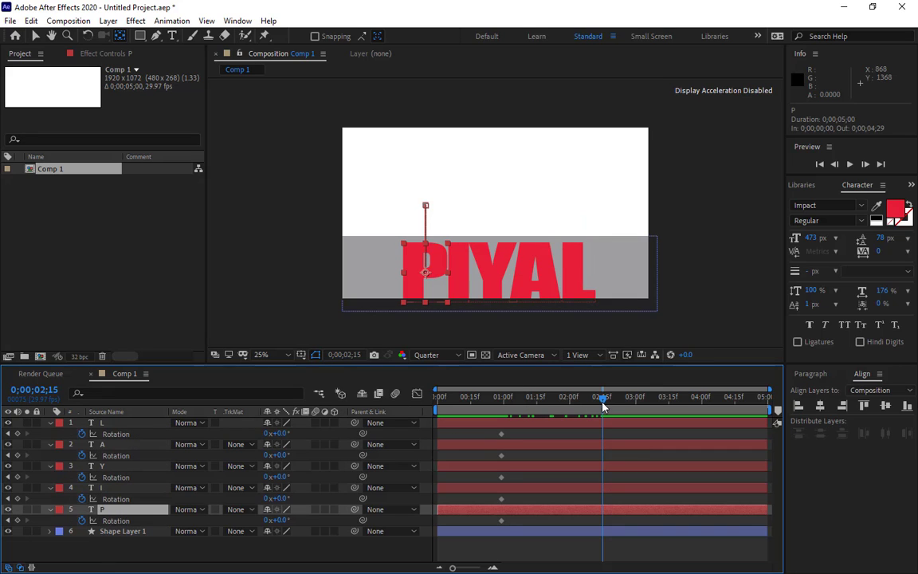
{"action": "left_click_drag", "start_coordinate": [604, 407], "coordinate": [538, 433]}
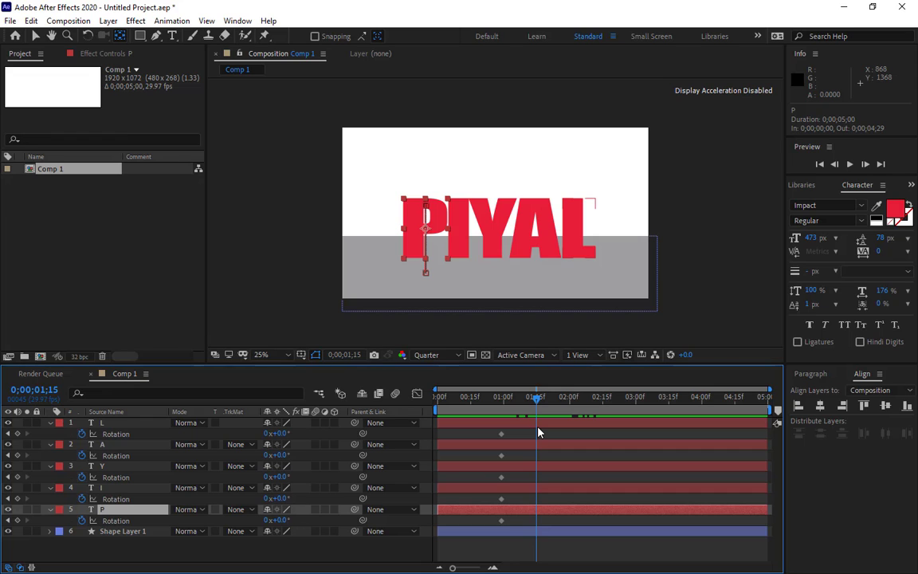
{"action": "key", "text": "j"}
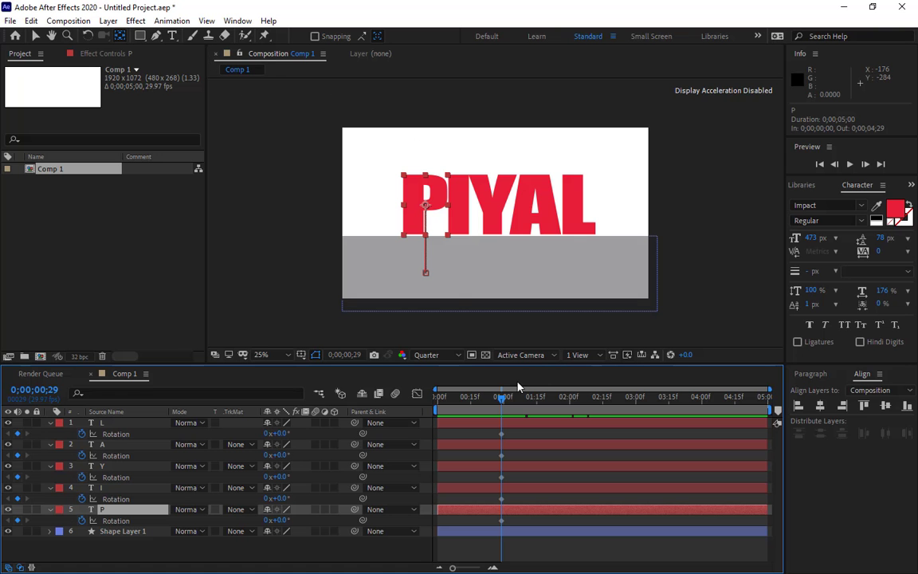
At 0;00;02;14, set the rotations of letter layers 1 to 5 to -41°, -26°, 23°, 30° and 21°.
{"action": "left_click_drag", "start_coordinate": [504, 404], "coordinate": [605, 420]}
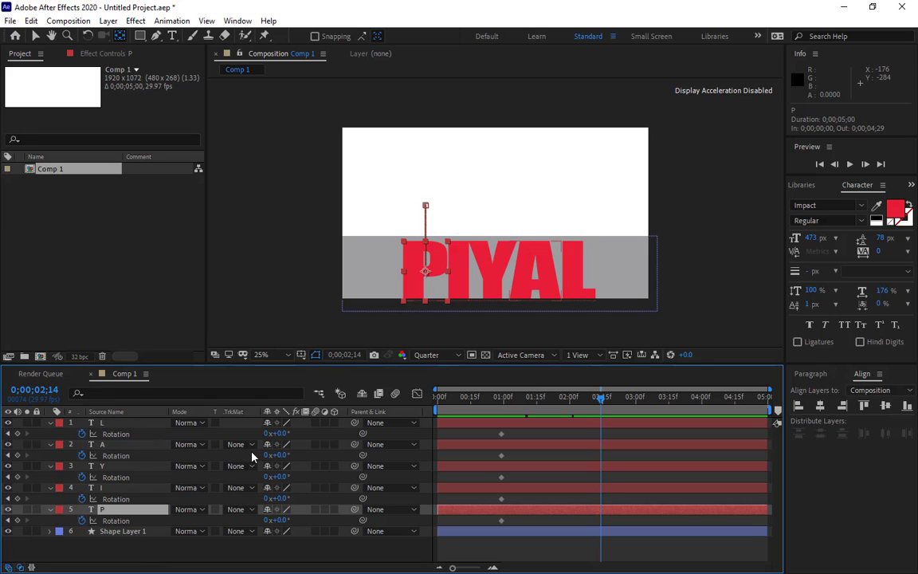
{"action": "left_click", "coordinate": [120, 432]}
{"action": "left_click_drag", "start_coordinate": [279, 434], "coordinate": [297, 520]}
{"action": "left_click", "coordinate": [132, 445]}
{"action": "left_click", "coordinate": [127, 465]}
{"action": "left_click", "coordinate": [134, 488]}
{"action": "left_click", "coordinate": [132, 514]}
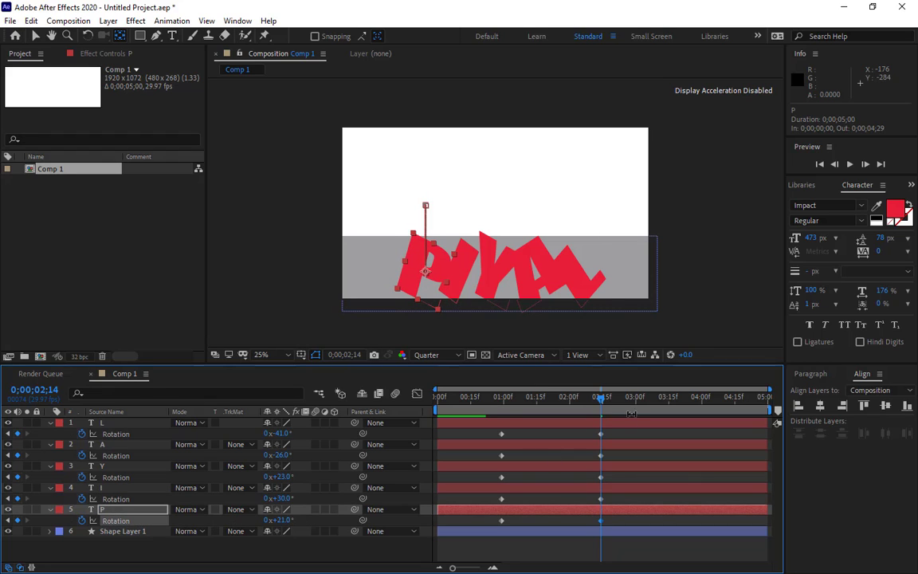
Preview the falling and rotating letters from 0;00;00;22.
{"action": "left_click_drag", "start_coordinate": [603, 403], "coordinate": [496, 405]}
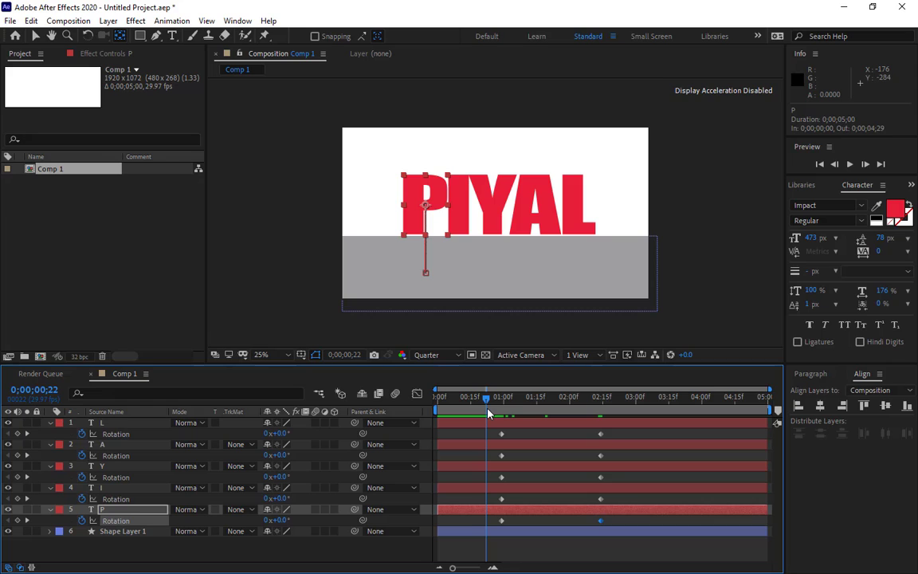
{"action": "key", "text": "space"}
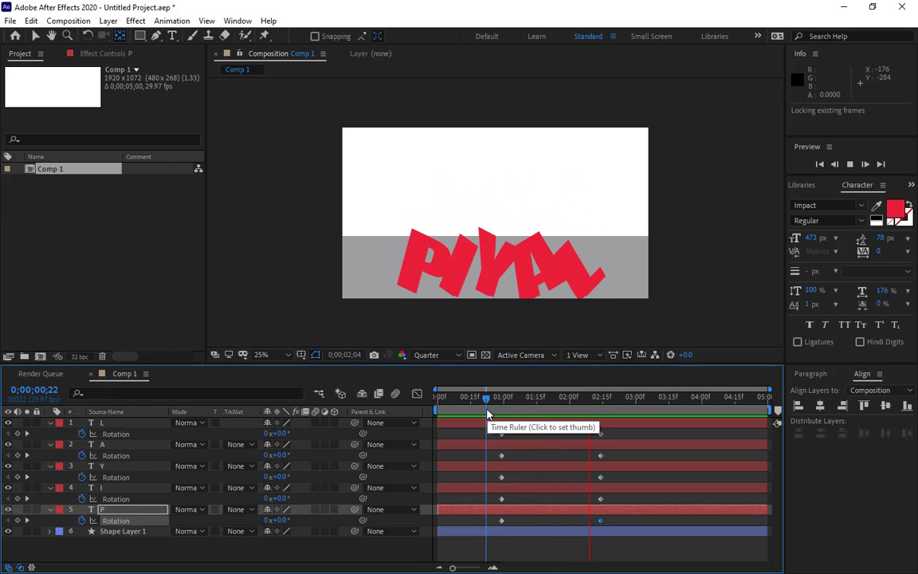
{"action": "key", "text": "space"}
{"action": "left_click_drag", "start_coordinate": [642, 399], "coordinate": [578, 415]}
Apply Easy Ease to all Position and Rotation keyframes of the five letter layers and show their curves in the Graph Editor.
{"action": "left_click", "coordinate": [117, 426], "text": "shift"}
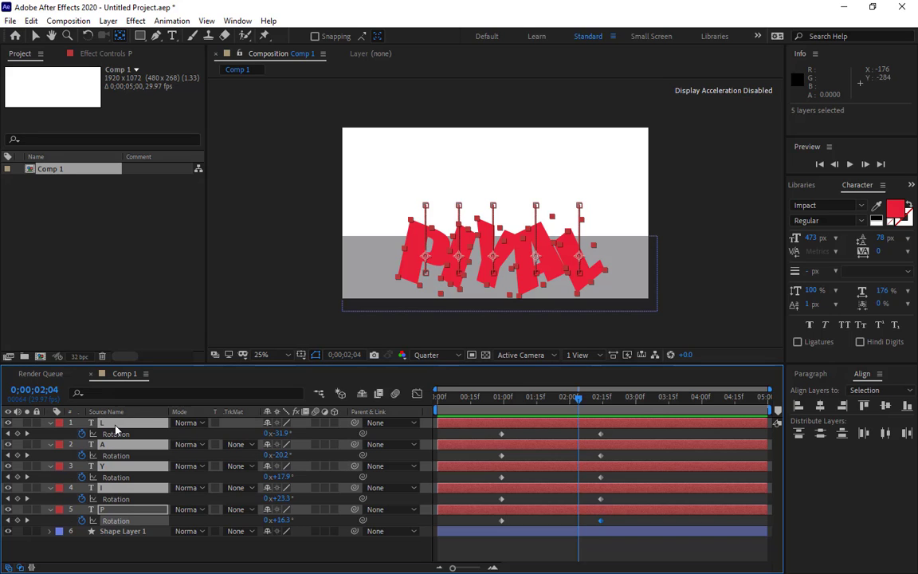
{"action": "key", "text": "shift+p"}
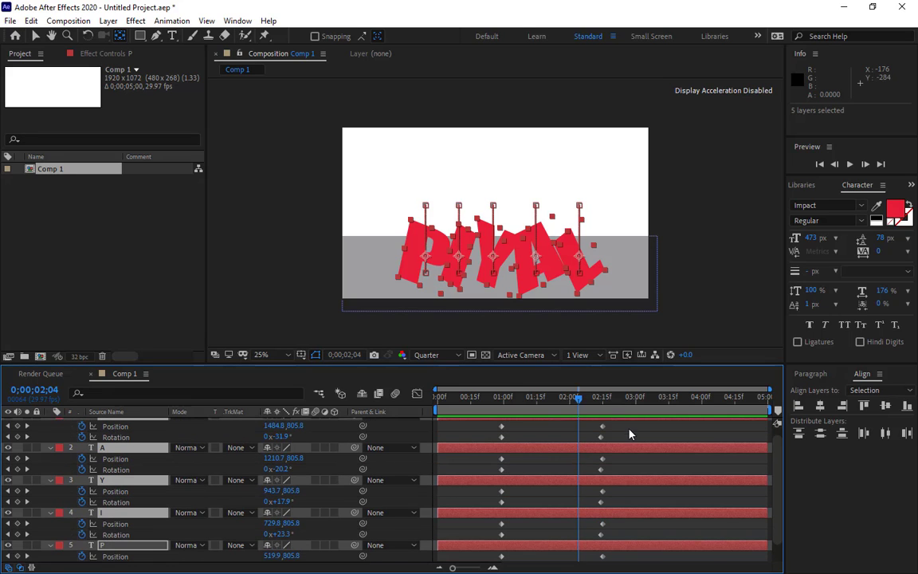
{"action": "left_click_drag", "start_coordinate": [618, 424], "coordinate": [467, 560]}
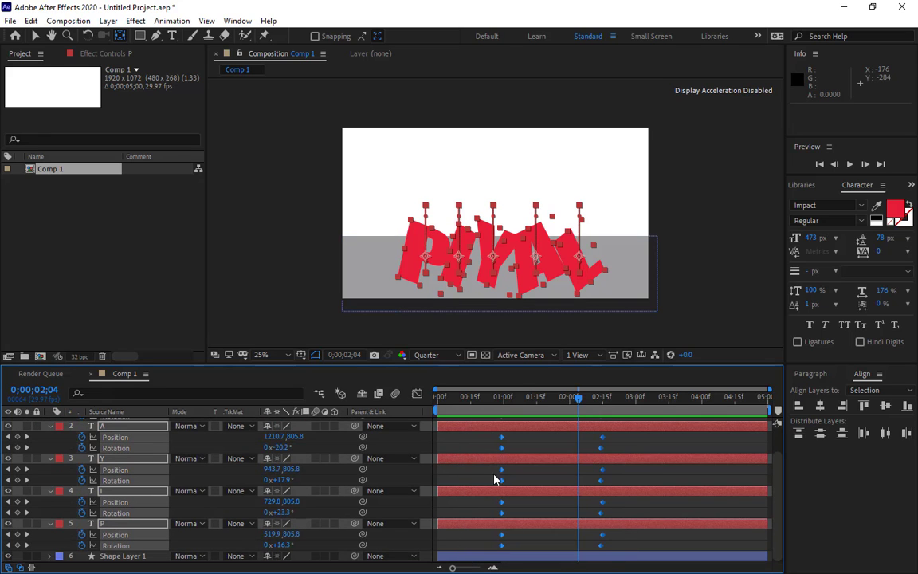
{"action": "right_click", "coordinate": [500, 438]}
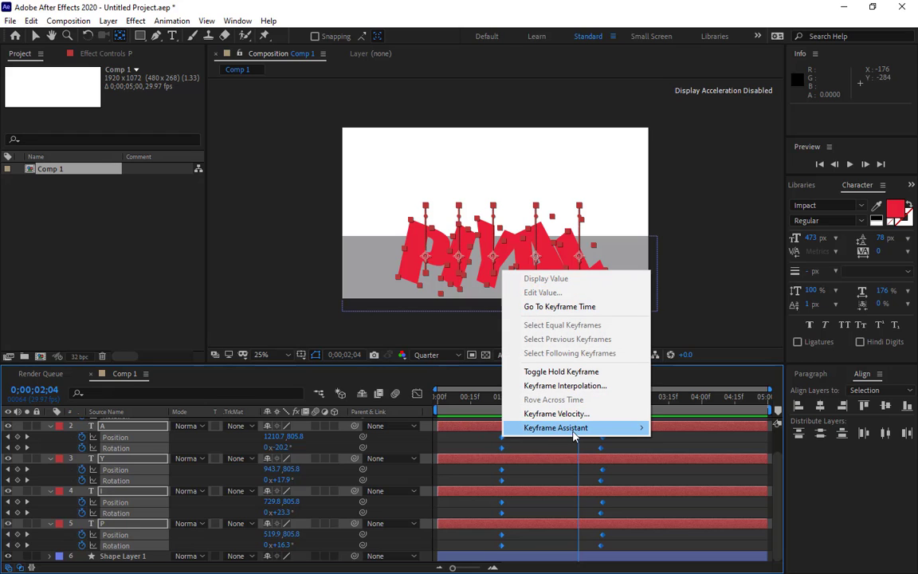
{"action": "mouse_move", "coordinate": [590, 428]}
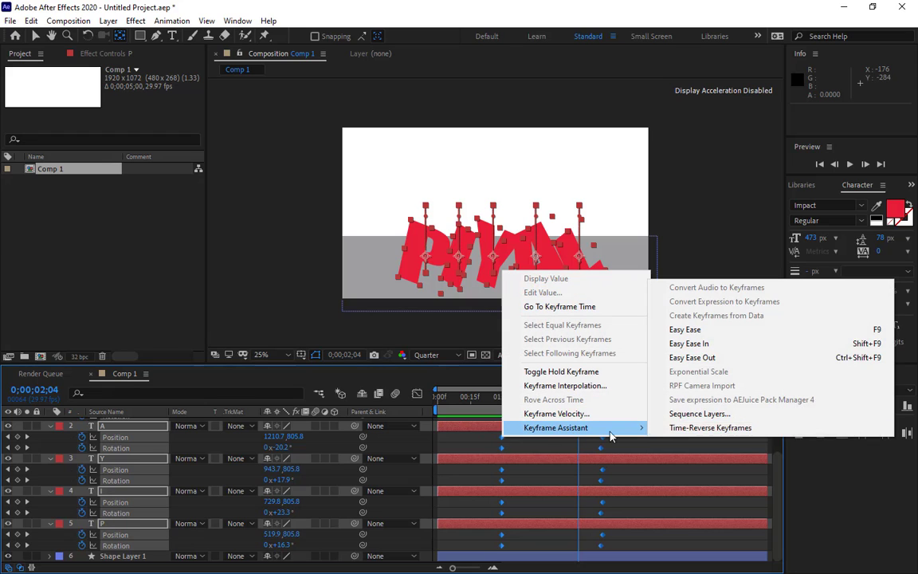
{"action": "left_click", "coordinate": [742, 329]}
{"action": "left_click", "coordinate": [417, 395]}
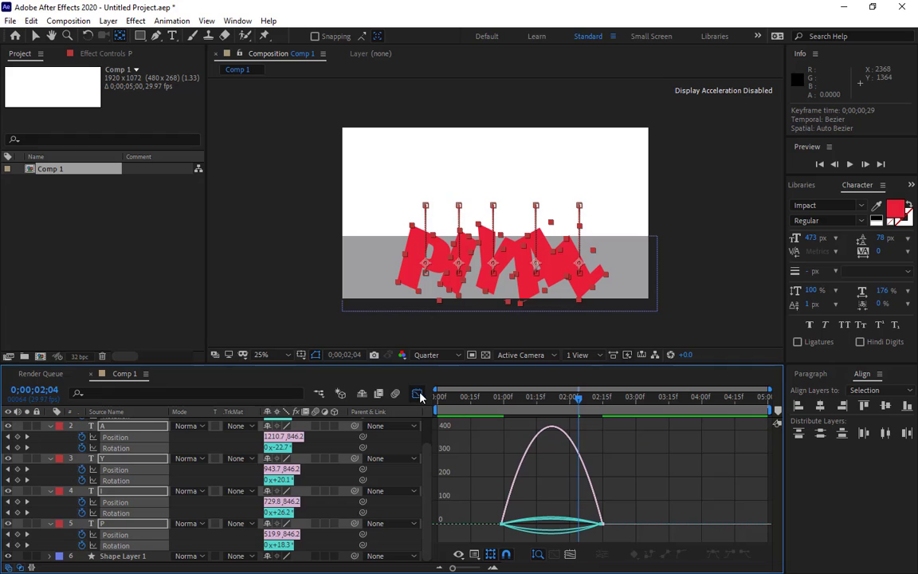
Reshape the letters' Position and Rotation speed curves to peak early in the fall, and preview the motion from 0;00;00;29.
{"action": "left_click_drag", "start_coordinate": [614, 514], "coordinate": [558, 460]}
{"action": "left_click_drag", "start_coordinate": [579, 415], "coordinate": [501, 417]}
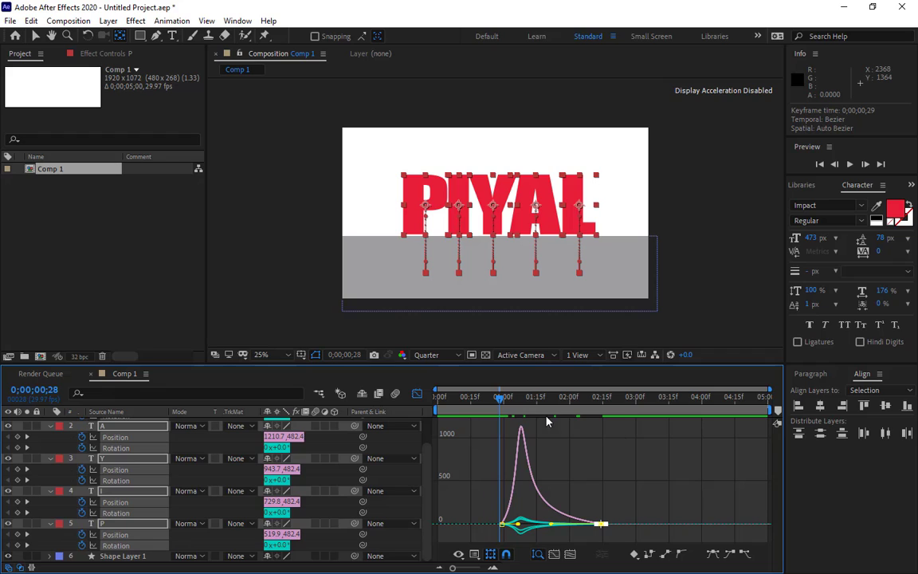
{"action": "left_click_drag", "start_coordinate": [500, 404], "coordinate": [502, 404]}
{"action": "left_click", "coordinate": [290, 279]}
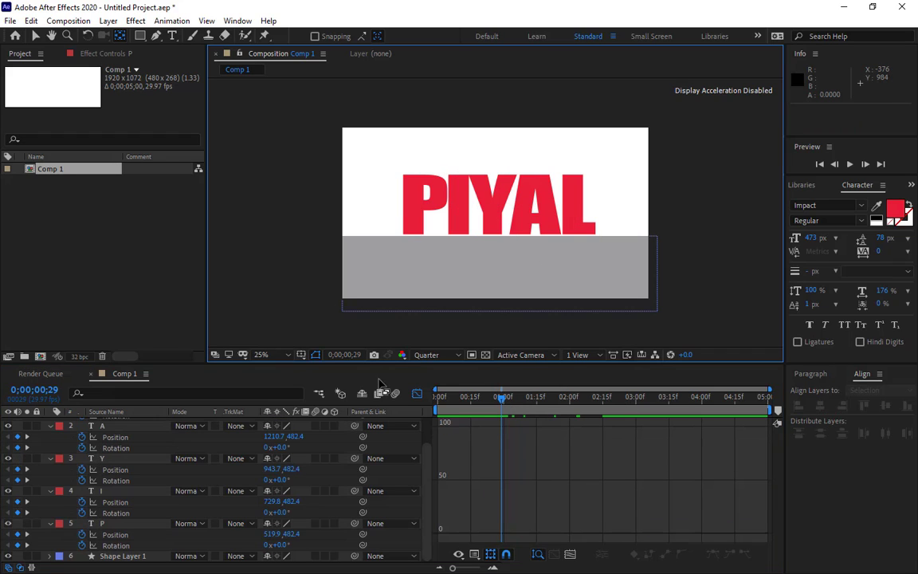
{"action": "key", "text": "space"}
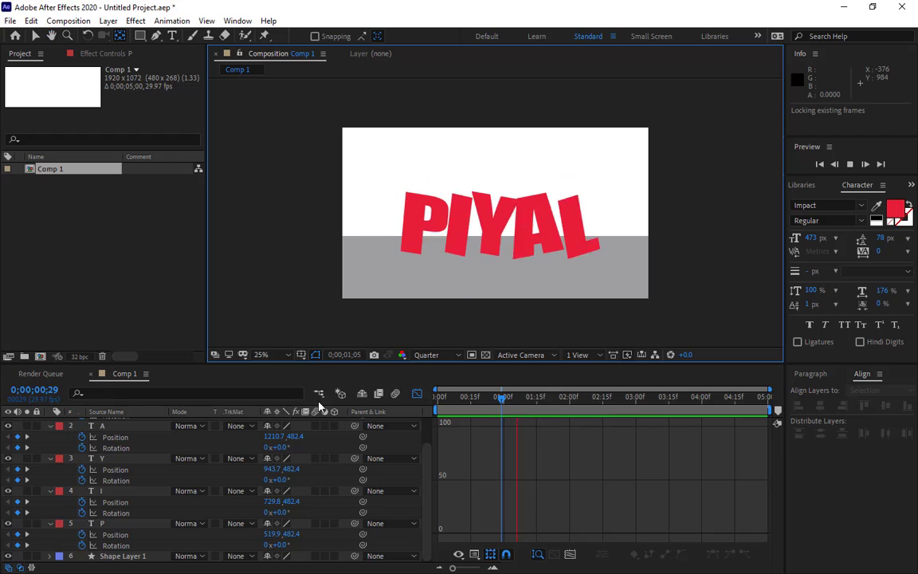
Close the Graph Editor, go to 0;00;01;10, and collapse the properties of all five letter layers.
{"action": "left_click", "coordinate": [417, 393]}
{"action": "left_click", "coordinate": [666, 404]}
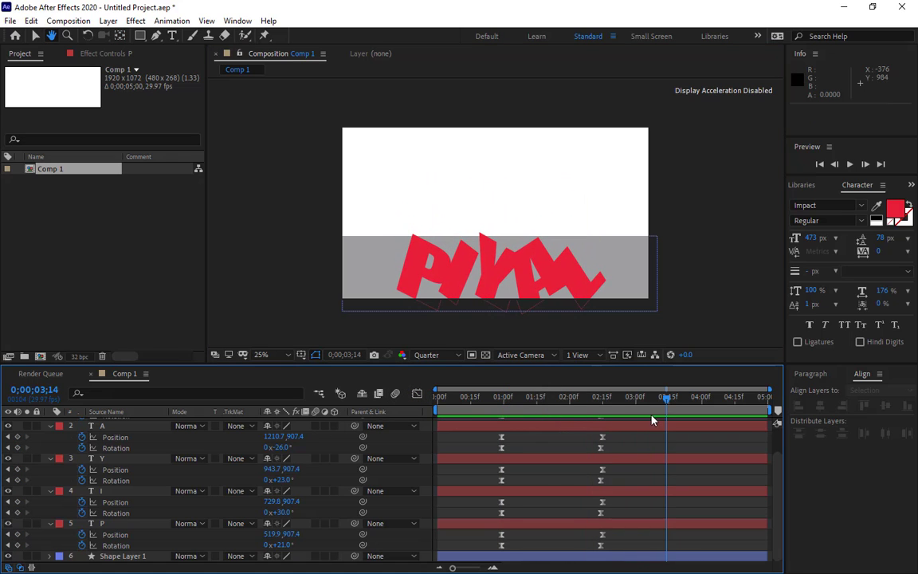
{"action": "left_click_drag", "start_coordinate": [666, 405], "coordinate": [524, 445]}
{"action": "scroll", "coordinate": [133, 473], "scroll_direction": "up", "scroll_amount": 1}
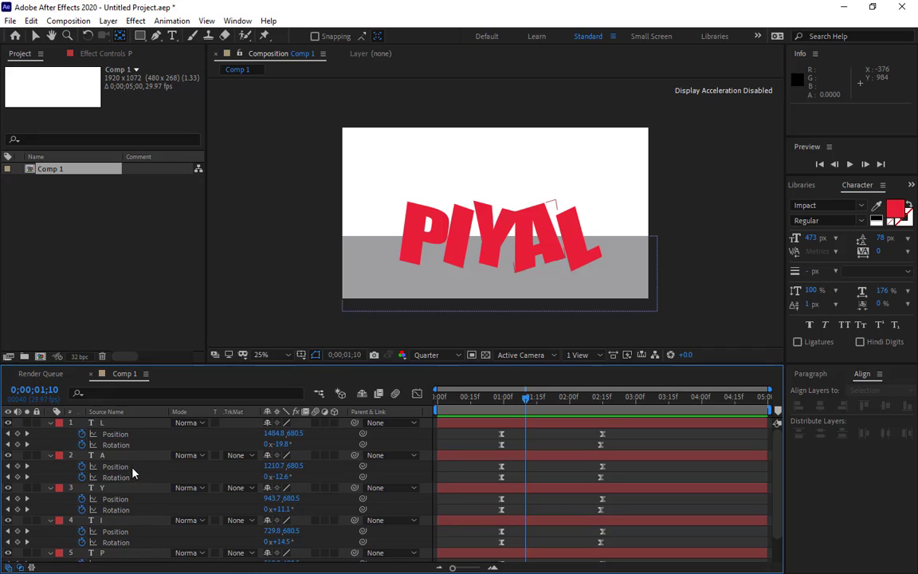
{"action": "left_click", "coordinate": [51, 424]}
{"action": "left_click", "coordinate": [51, 435]}
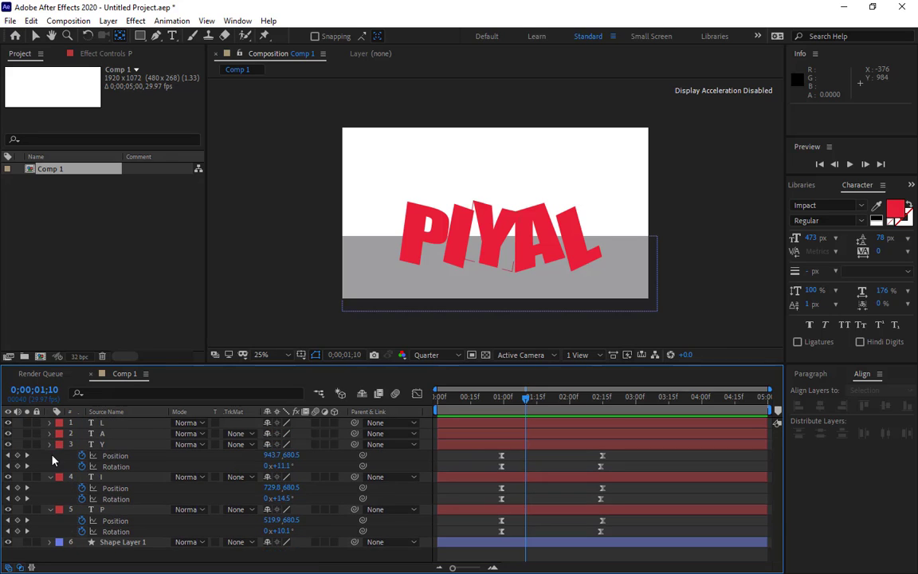
{"action": "left_click", "coordinate": [51, 445]}
{"action": "left_click", "coordinate": [51, 455]}
{"action": "left_click", "coordinate": [51, 465]}
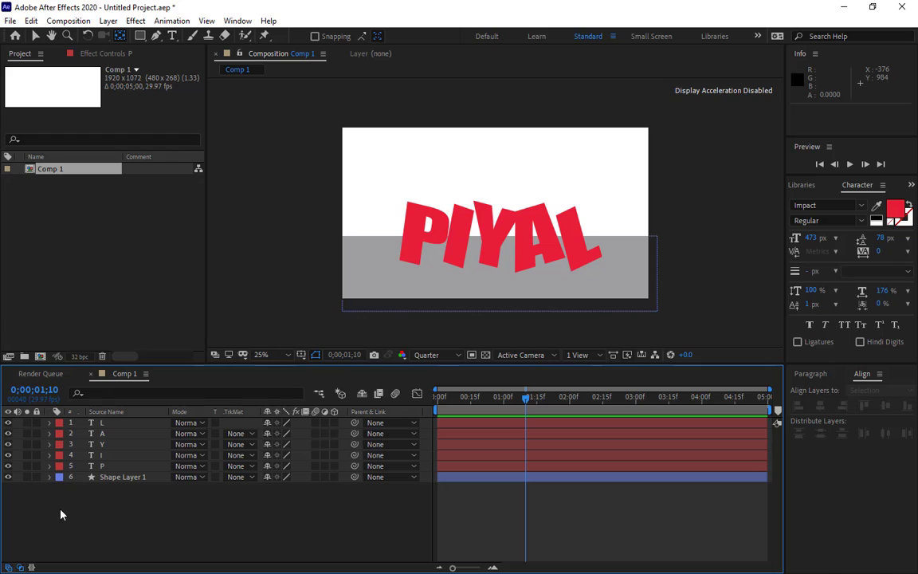
Choose the Pen tool and set its shape fill to the red sampled from the letters.
{"action": "left_click", "coordinate": [157, 37]}
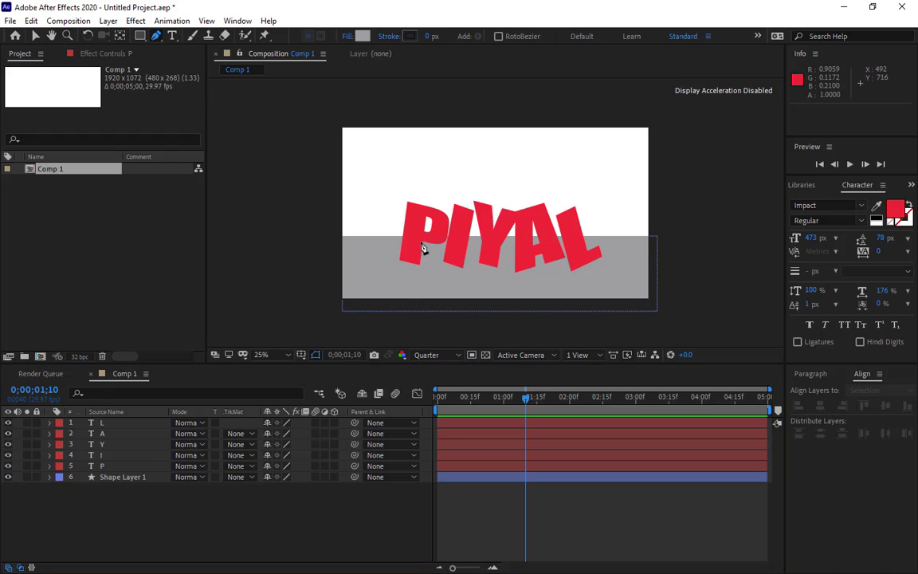
{"action": "left_click", "coordinate": [363, 37]}
{"action": "left_click_drag", "start_coordinate": [194, 142], "coordinate": [195, 112]}
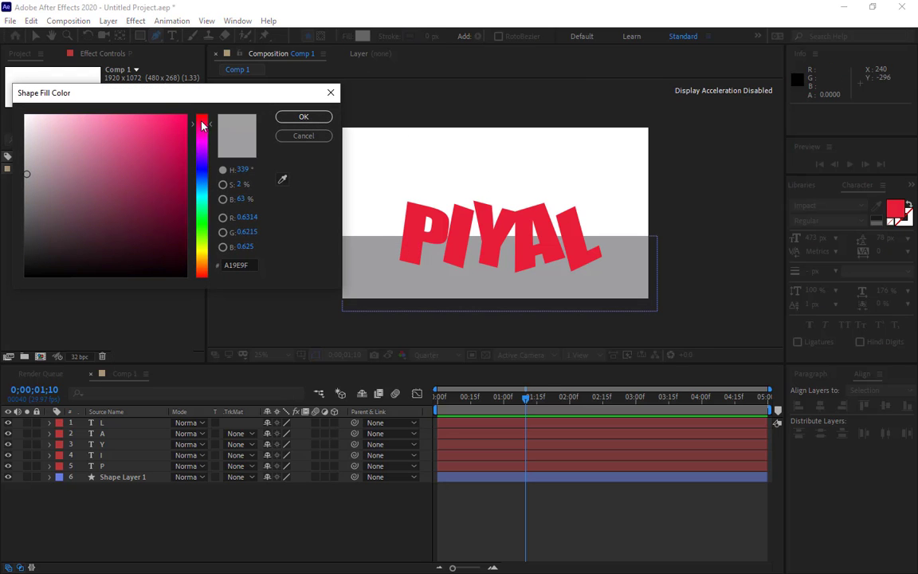
{"action": "left_click", "coordinate": [311, 117]}
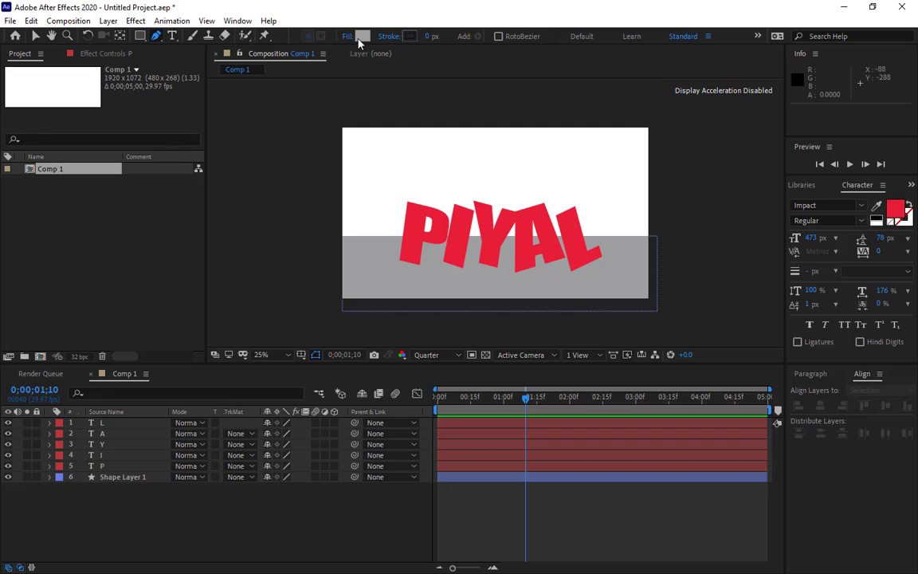
{"action": "left_click", "coordinate": [362, 37]}
{"action": "left_click", "coordinate": [281, 179]}
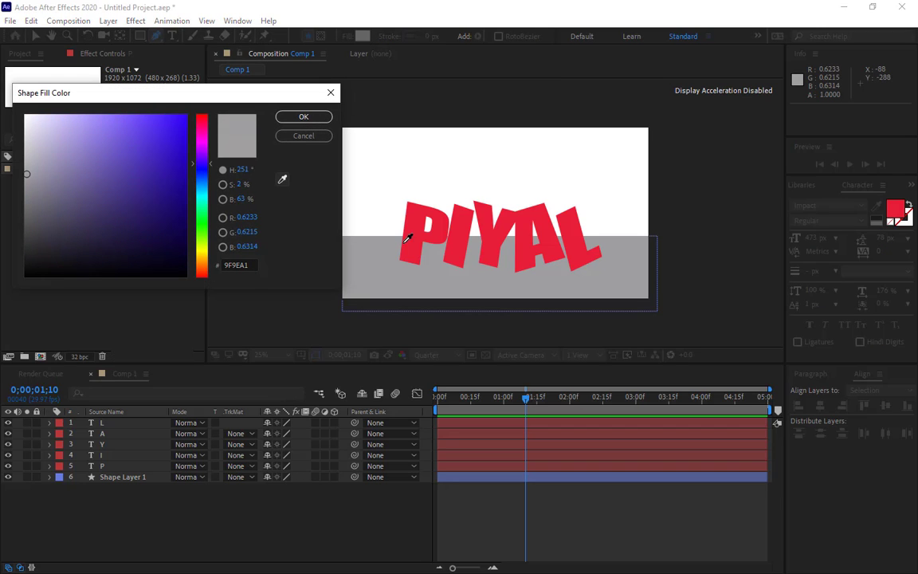
{"action": "left_click", "coordinate": [304, 118]}
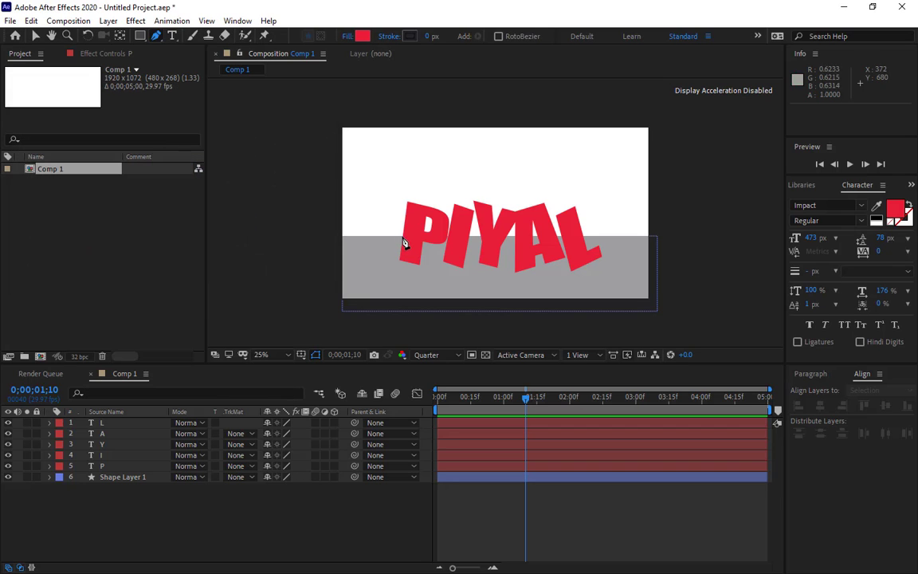
Draw a long, wavy red blob with curved edges along the floor line, spanning slightly beyond the width of the word.
{"action": "left_click", "coordinate": [401, 236]}
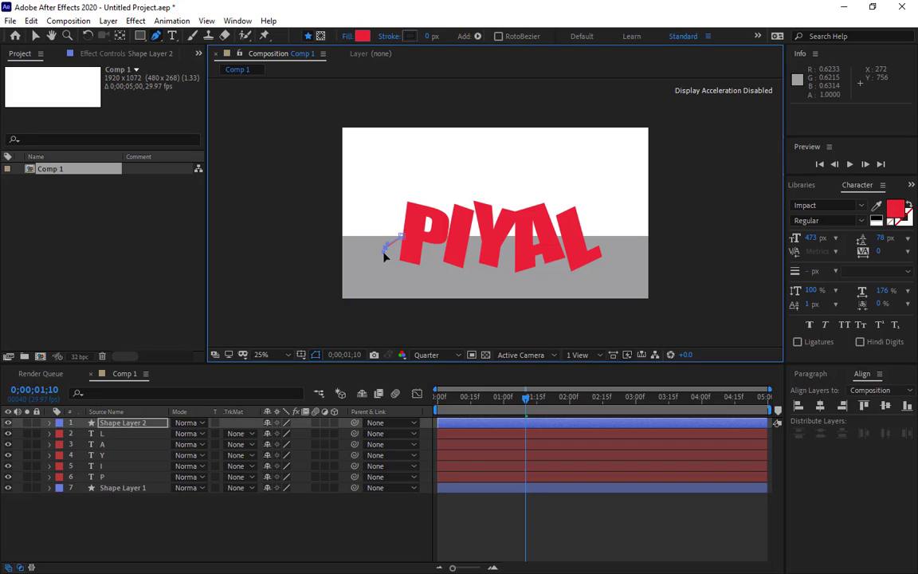
{"action": "left_click_drag", "start_coordinate": [471, 231], "coordinate": [485, 251]}
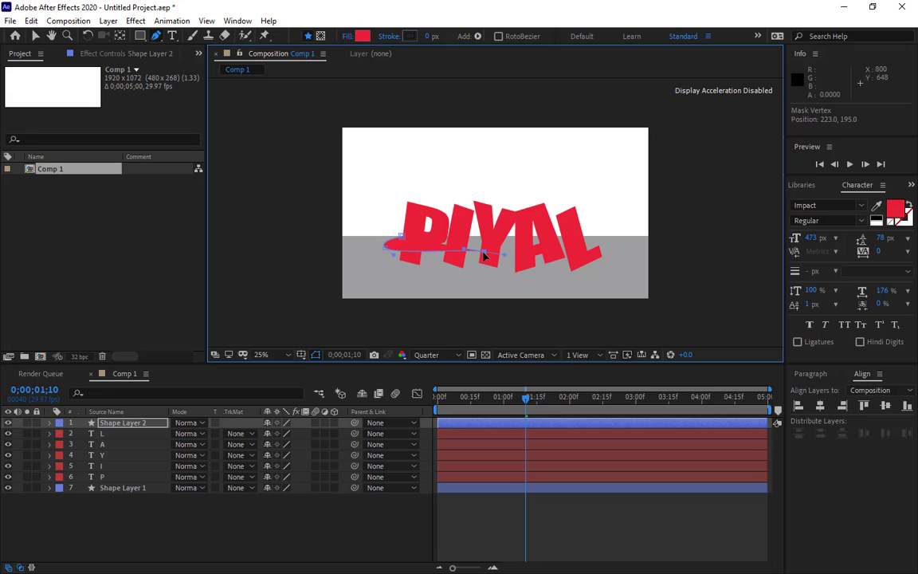
{"action": "left_click_drag", "start_coordinate": [563, 248], "coordinate": [616, 238]}
{"action": "left_click_drag", "start_coordinate": [537, 237], "coordinate": [500, 240]}
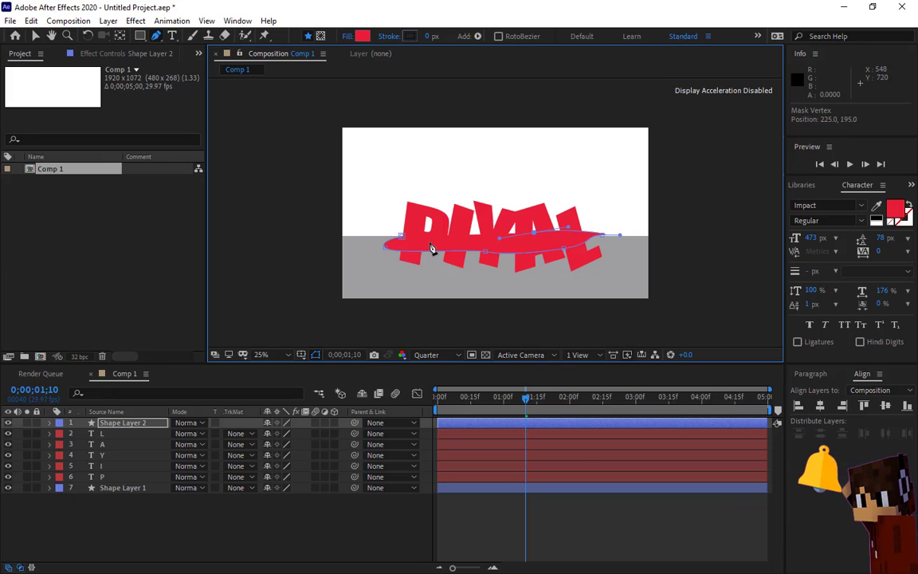
{"action": "left_click_drag", "start_coordinate": [429, 241], "coordinate": [419, 238]}
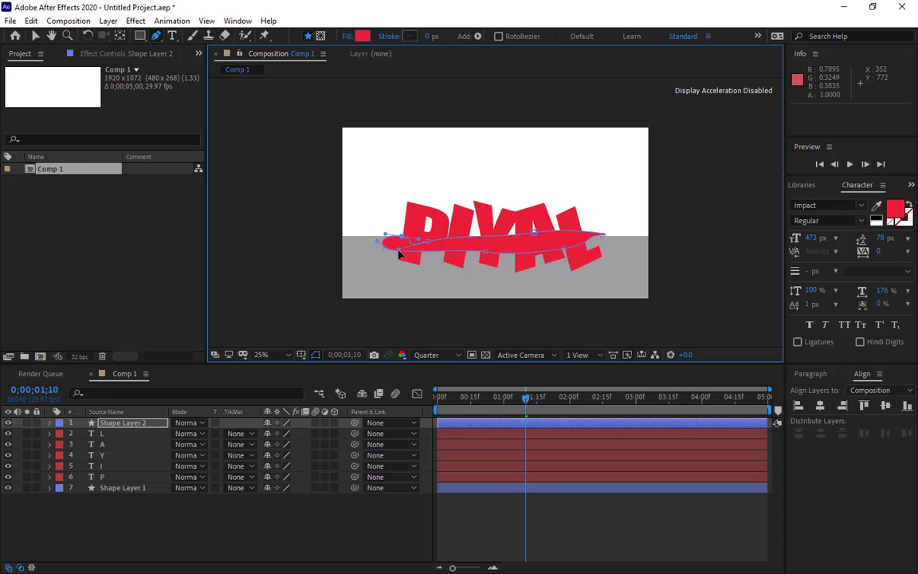
{"action": "left_click_drag", "start_coordinate": [399, 250], "coordinate": [438, 237]}
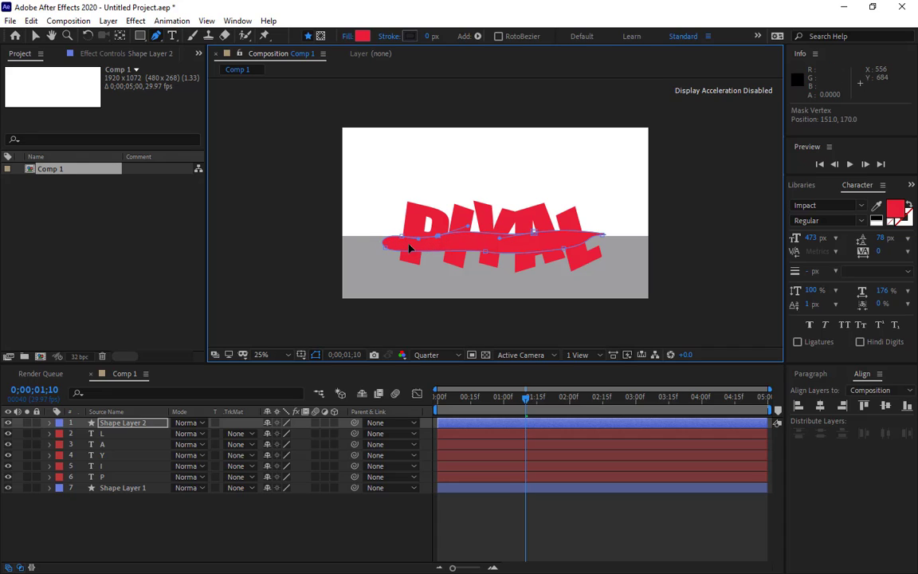
Reveal the red blob's Path property and add its first keyframe at 0;00;02;14.
{"action": "mouse_move", "coordinate": [528, 400]}
{"action": "left_mouse_down"}
{"action": "mouse_move", "coordinate": [500, 407]}
{"action": "mouse_move", "coordinate": [566, 402]}
{"action": "mouse_move", "coordinate": [533, 407]}
{"action": "left_mouse_up"}
{"action": "key", "text": "space"}
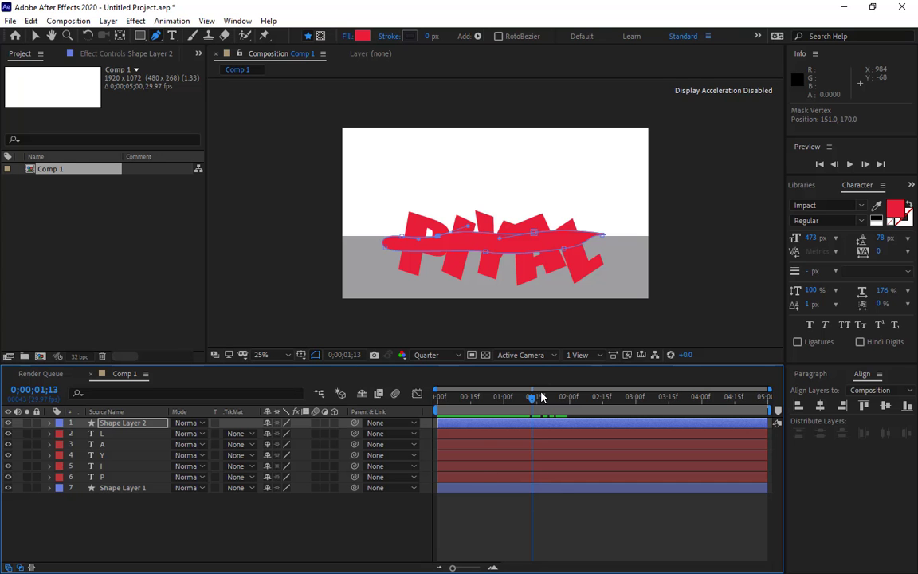
{"action": "left_click_drag", "start_coordinate": [541, 397], "coordinate": [600, 413]}
{"action": "left_click", "coordinate": [49, 428]}
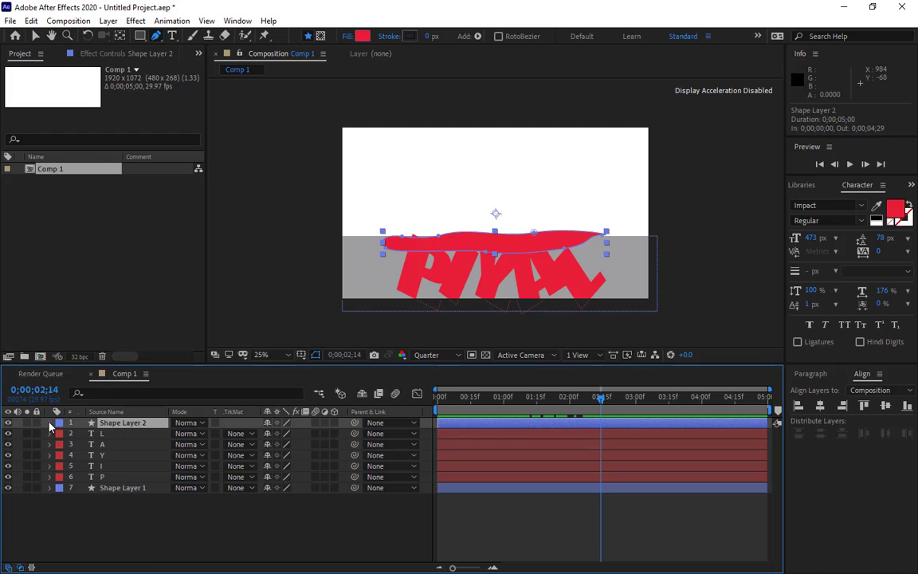
{"action": "left_click", "coordinate": [50, 424]}
{"action": "left_click", "coordinate": [60, 434]}
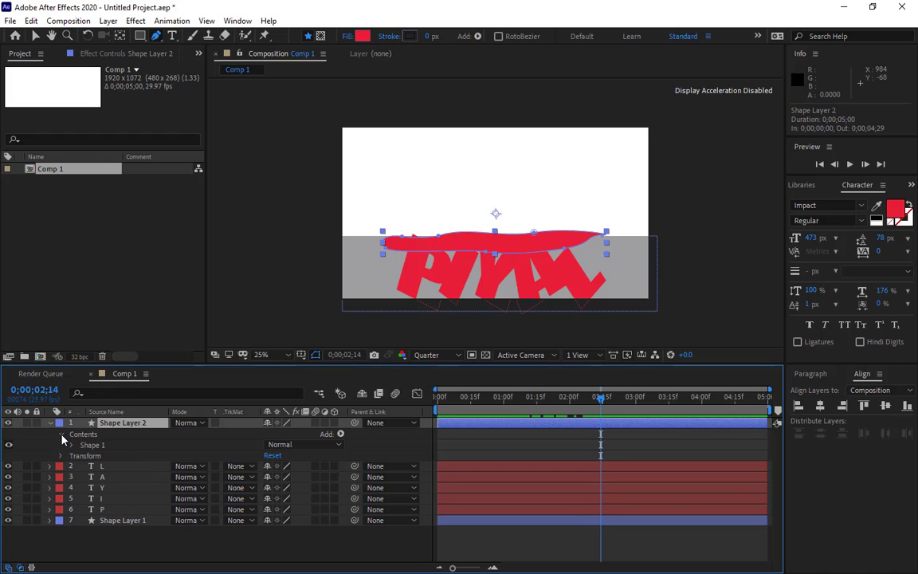
{"action": "left_click", "coordinate": [71, 445]}
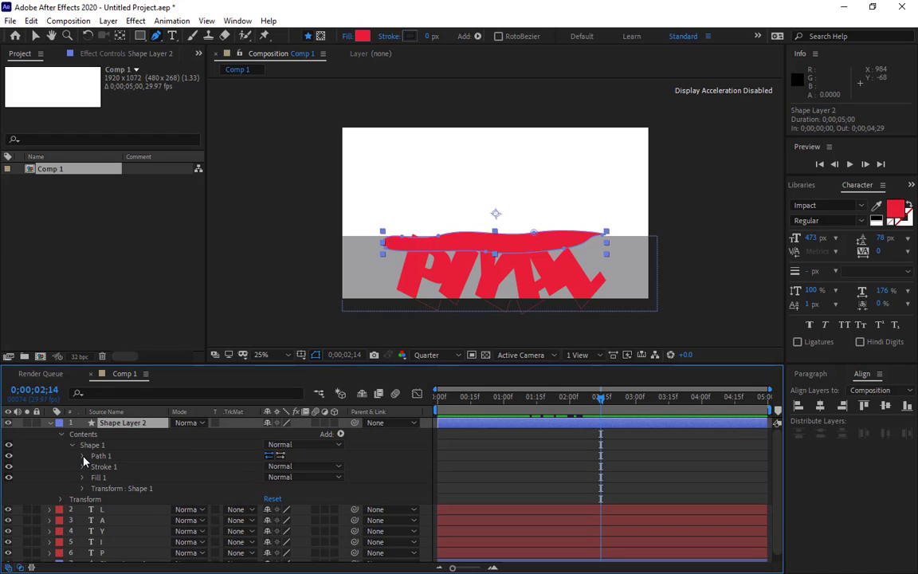
{"action": "left_click", "coordinate": [82, 456]}
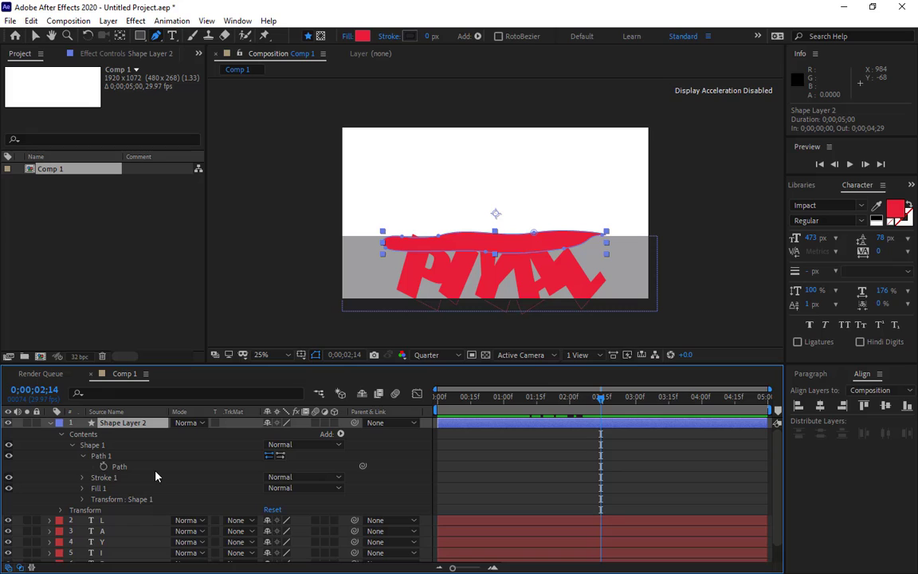
{"action": "left_click", "coordinate": [104, 467]}
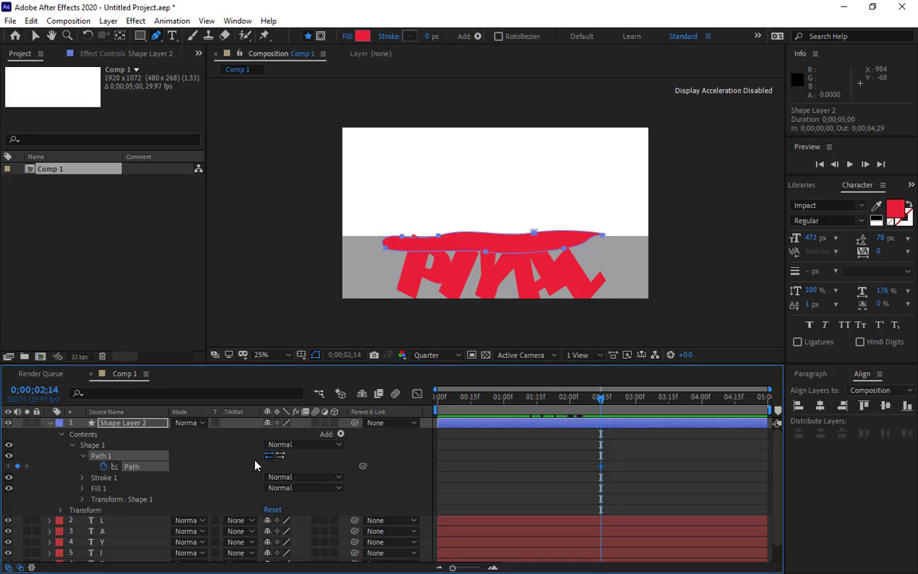
At 0;00;01;00, squash the blob's path to about 47% height and narrow it to the width of the word.
{"action": "left_click_drag", "start_coordinate": [605, 400], "coordinate": [505, 412]}
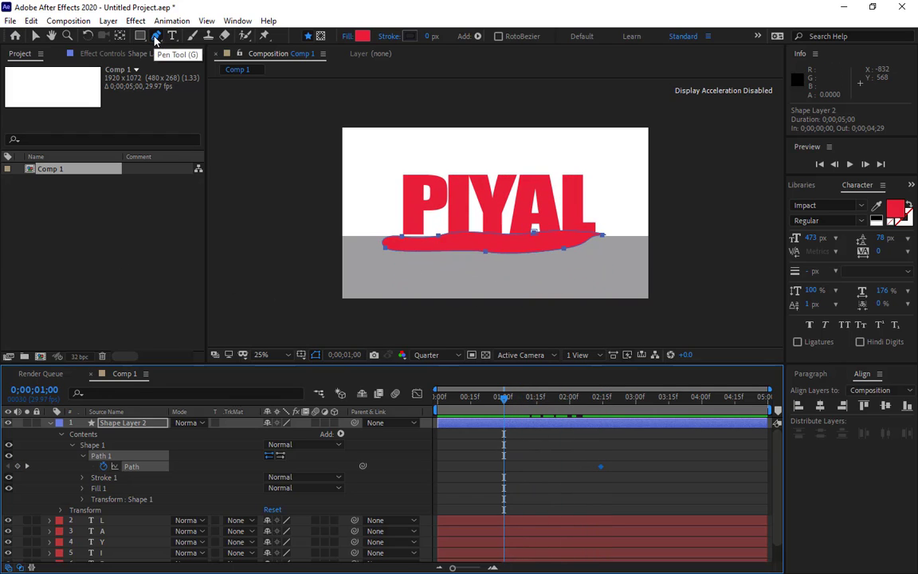
{"action": "left_click_drag", "start_coordinate": [533, 232], "coordinate": [535, 236]}
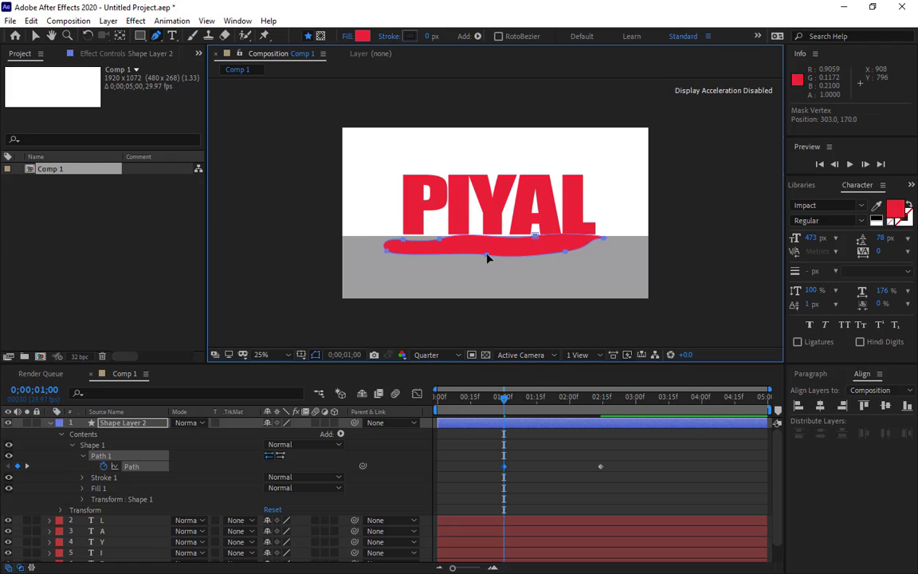
{"action": "key", "text": "ctrl+t"}
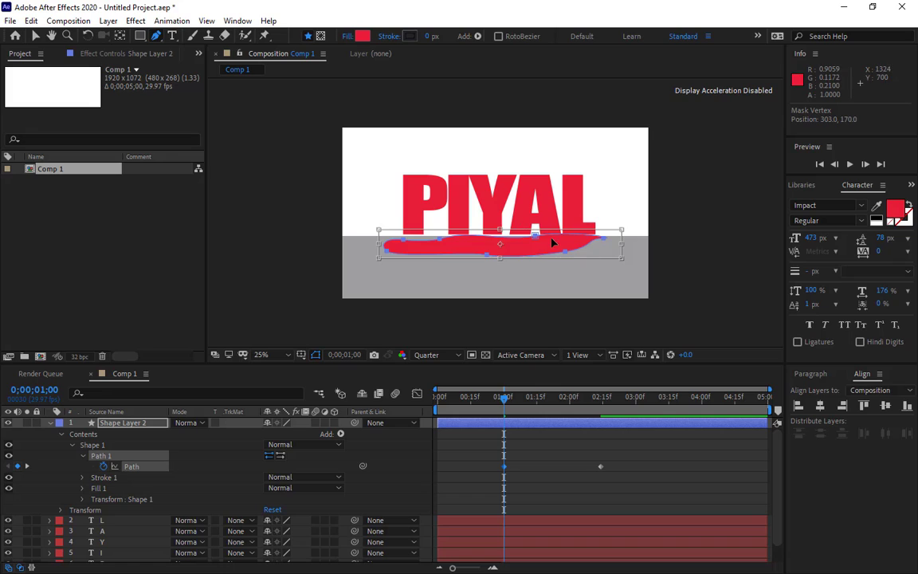
{"action": "left_click", "coordinate": [535, 237]}
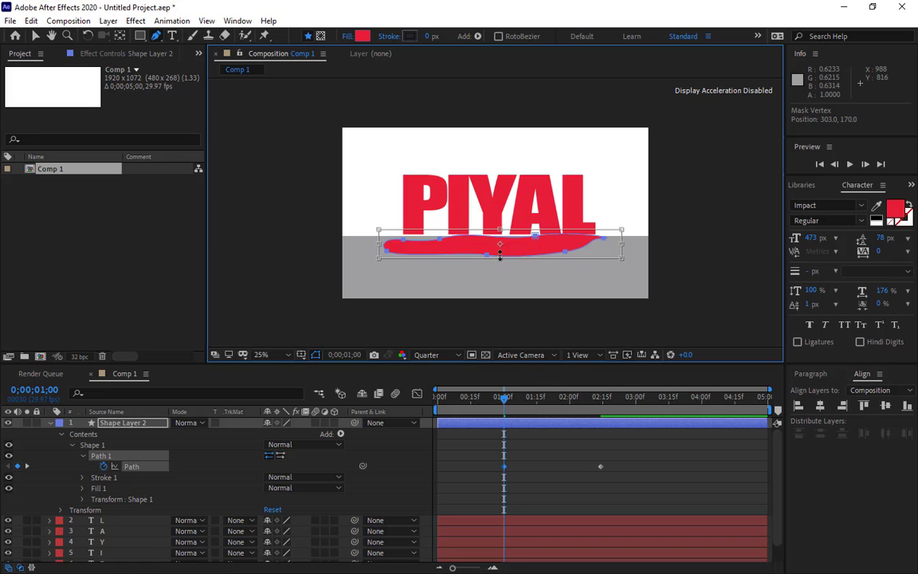
{"action": "left_click_drag", "start_coordinate": [500, 255], "coordinate": [500, 243]}
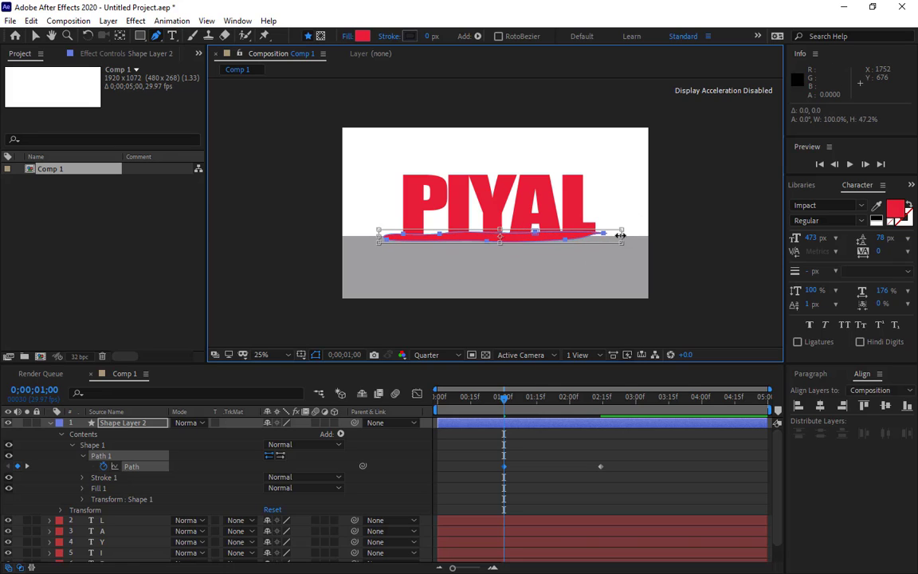
{"action": "left_click_drag", "start_coordinate": [621, 236], "coordinate": [562, 239]}
Preview the blob's path animation from 0;00;00;08.
{"action": "left_click_drag", "start_coordinate": [507, 407], "coordinate": [455, 403]}
{"action": "key", "text": "space"}
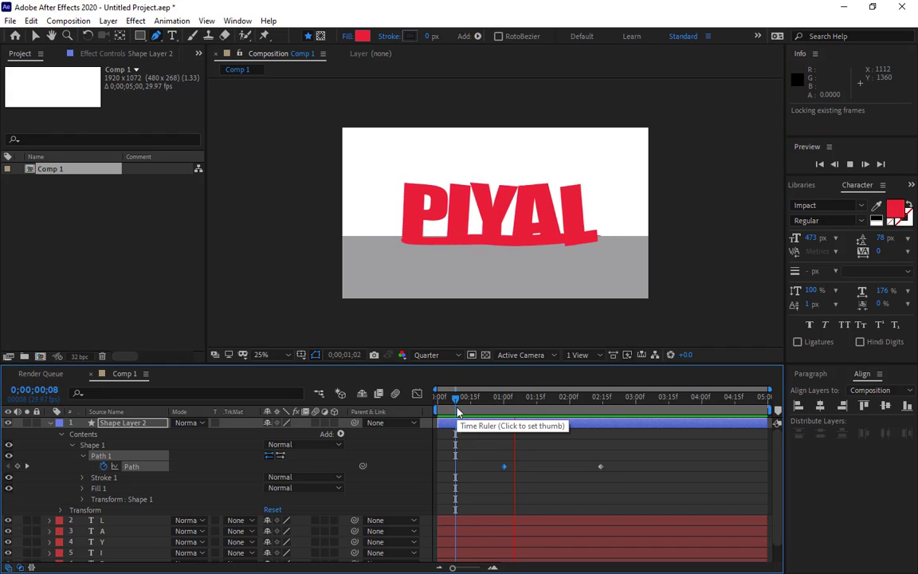
{"action": "key", "text": "space"}
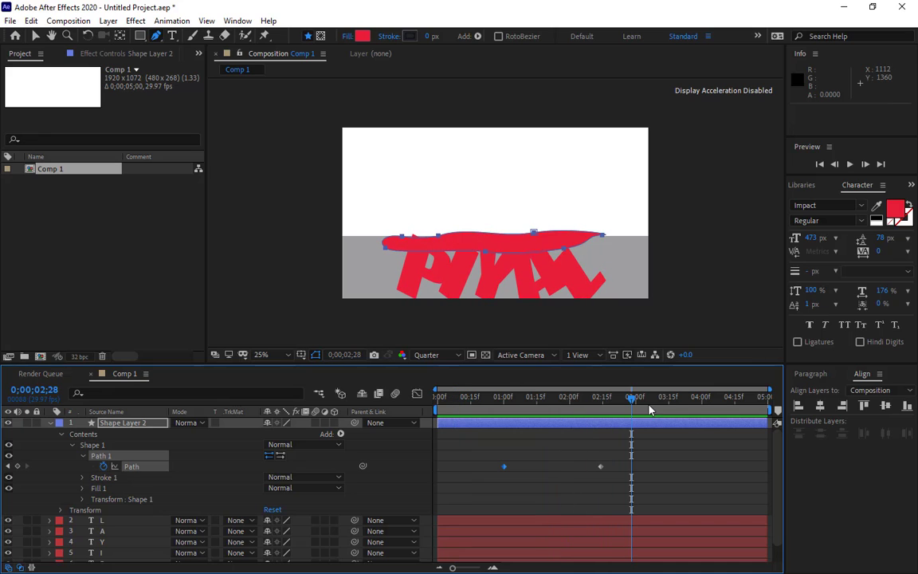
{"action": "left_click_drag", "start_coordinate": [632, 406], "coordinate": [505, 410]}
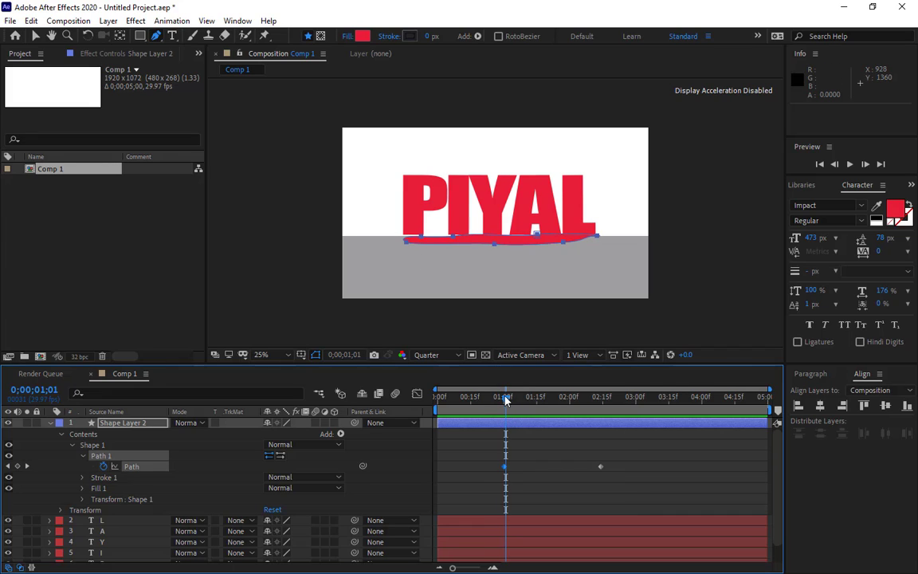
{"action": "left_click_drag", "start_coordinate": [420, 240], "coordinate": [416, 238]}
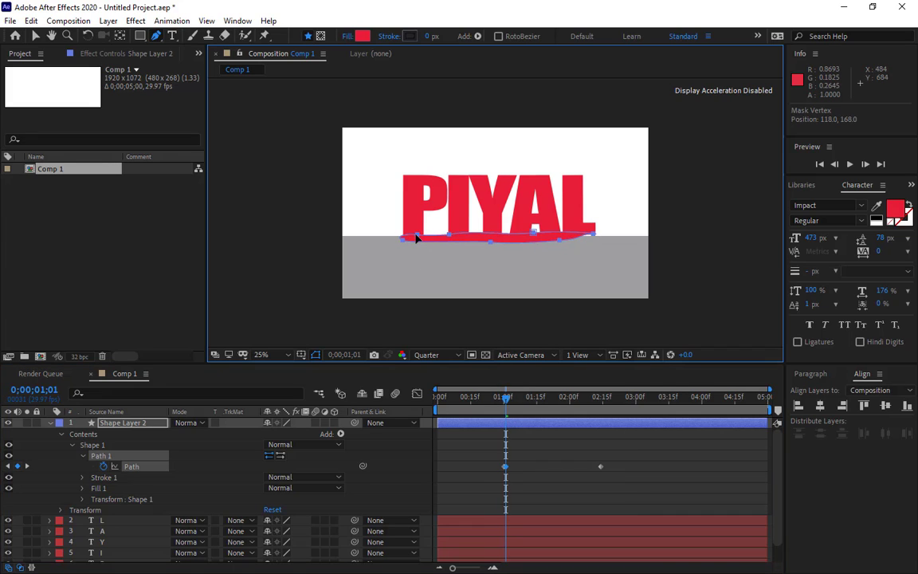
{"action": "left_click", "coordinate": [543, 239]}
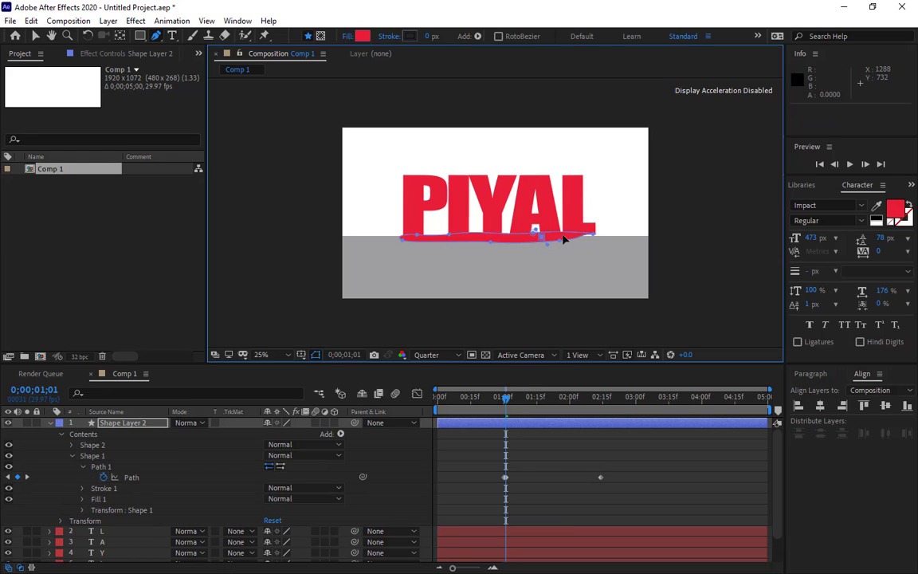
{"action": "key", "text": "ctrl+z"}
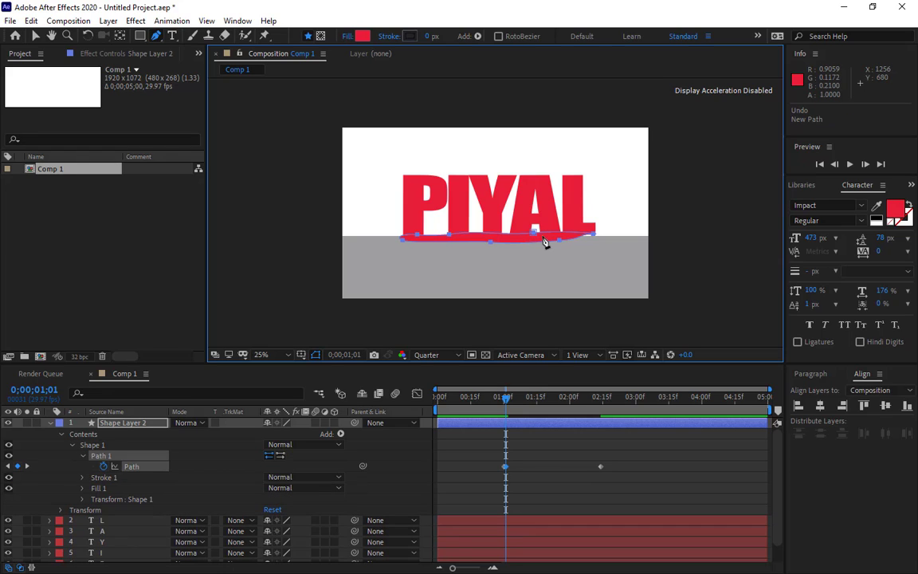
{"action": "left_click", "coordinate": [543, 236]}
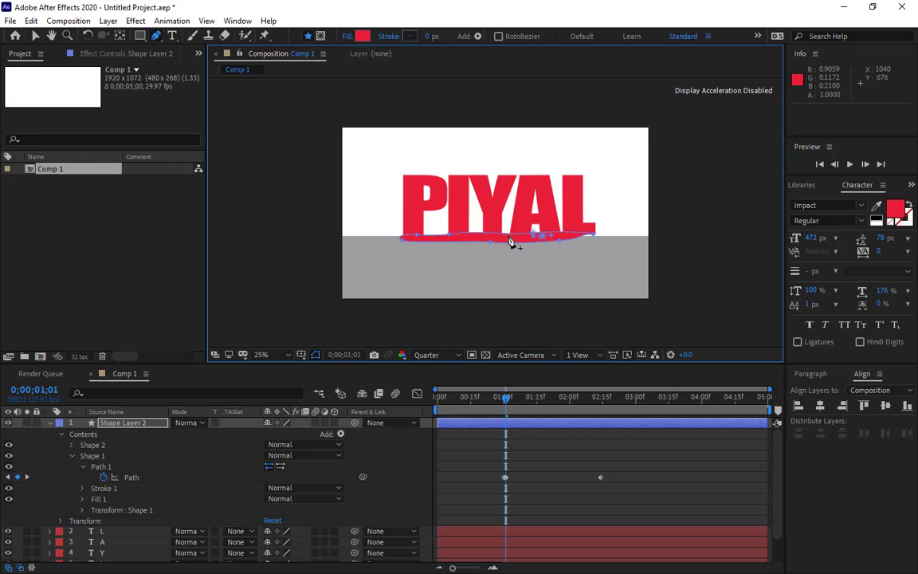
{"action": "key", "text": "ctrl+z"}
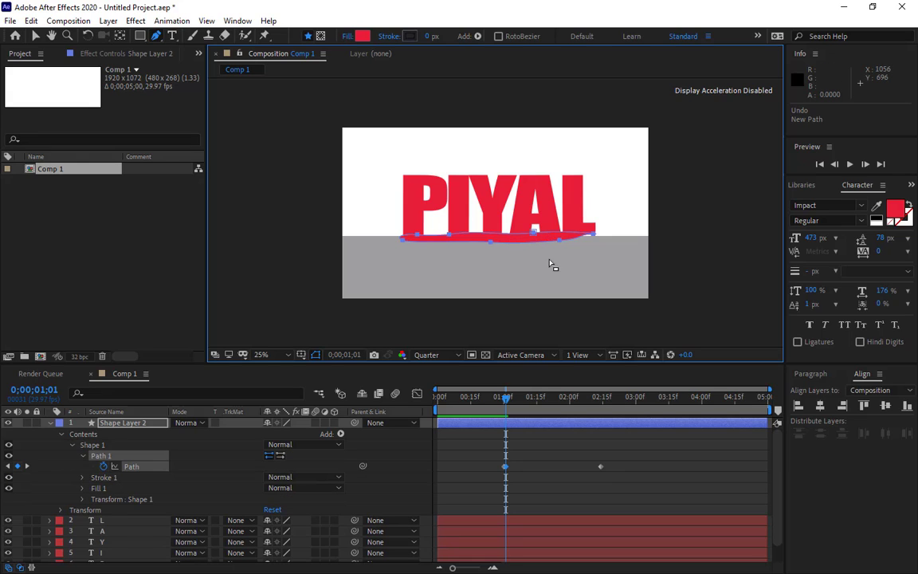
At 0;00;01;01, shift the red blob's path slightly left so it lines up under the word.
{"action": "key", "text": "v"}
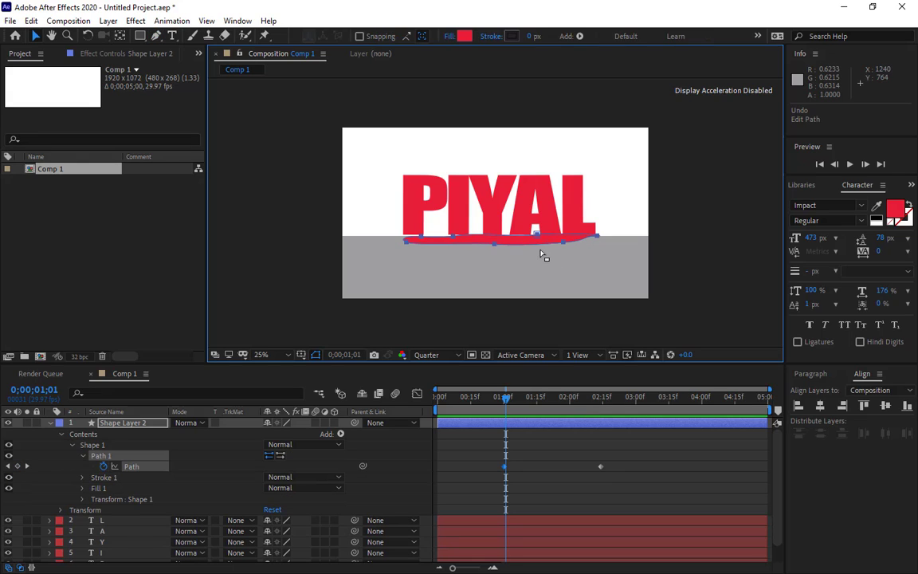
{"action": "left_click", "coordinate": [524, 241]}
{"action": "left_click_drag", "start_coordinate": [524, 241], "coordinate": [522, 242]}
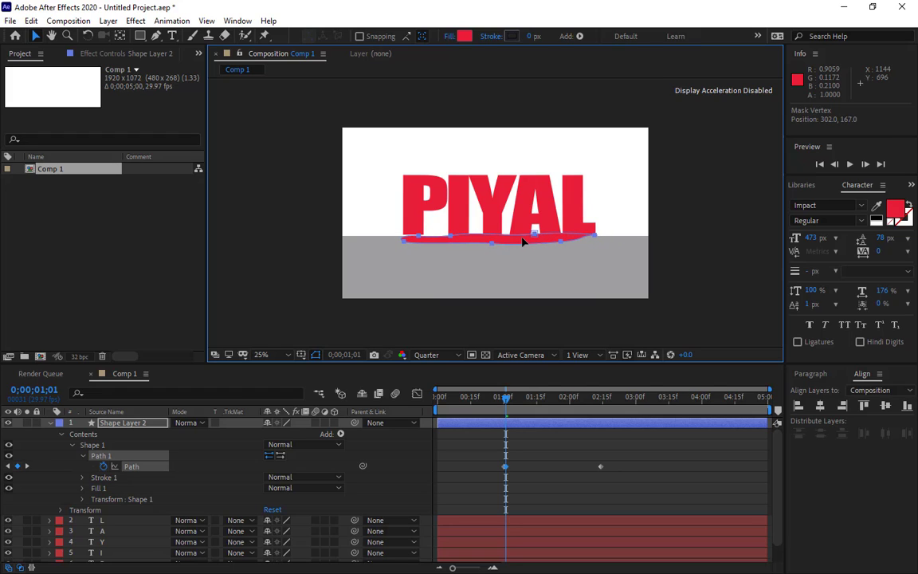
{"action": "left_click", "coordinate": [505, 269]}
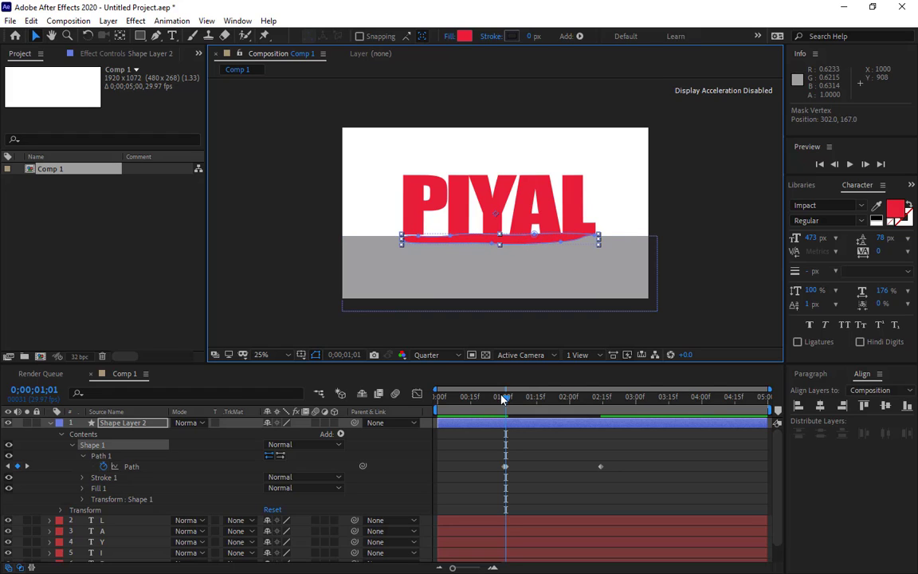
Delete the blob's Path keyframe at 0;00;01;00, keeping the one at 0;00;01;01.
{"action": "left_click", "coordinate": [506, 467]}
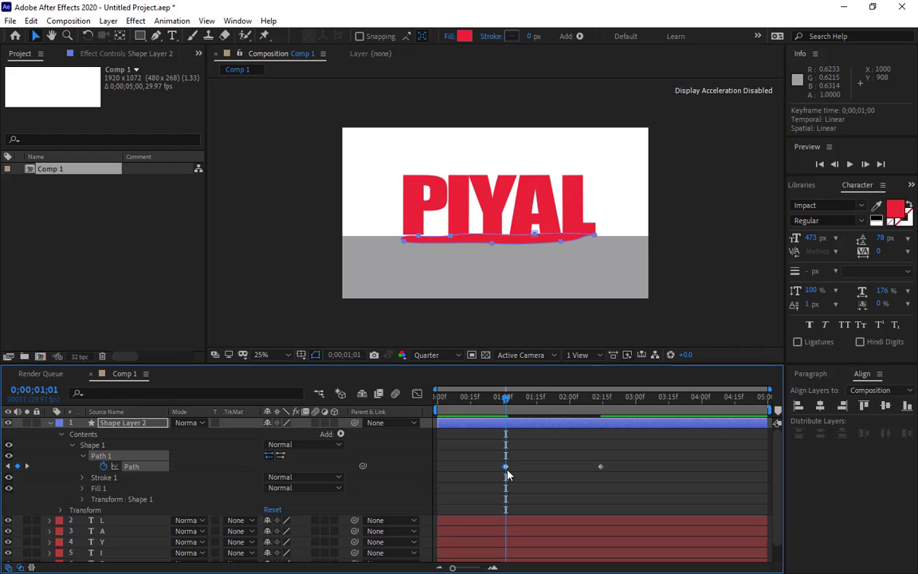
{"action": "left_click", "coordinate": [508, 476]}
{"action": "mouse_move", "coordinate": [507, 403]}
{"action": "left_mouse_down"}
{"action": "mouse_move", "coordinate": [569, 406]}
{"action": "mouse_move", "coordinate": [599, 421]}
{"action": "mouse_move", "coordinate": [505, 421]}
{"action": "left_mouse_up"}
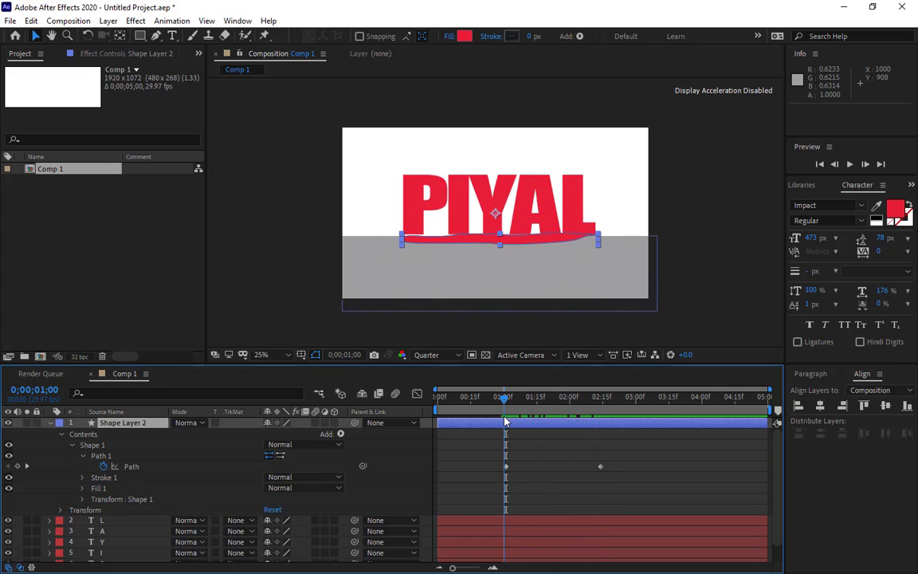
Apply Easy Ease to both of the red blob's Path keyframes.
{"action": "left_click_drag", "start_coordinate": [628, 455], "coordinate": [485, 472]}
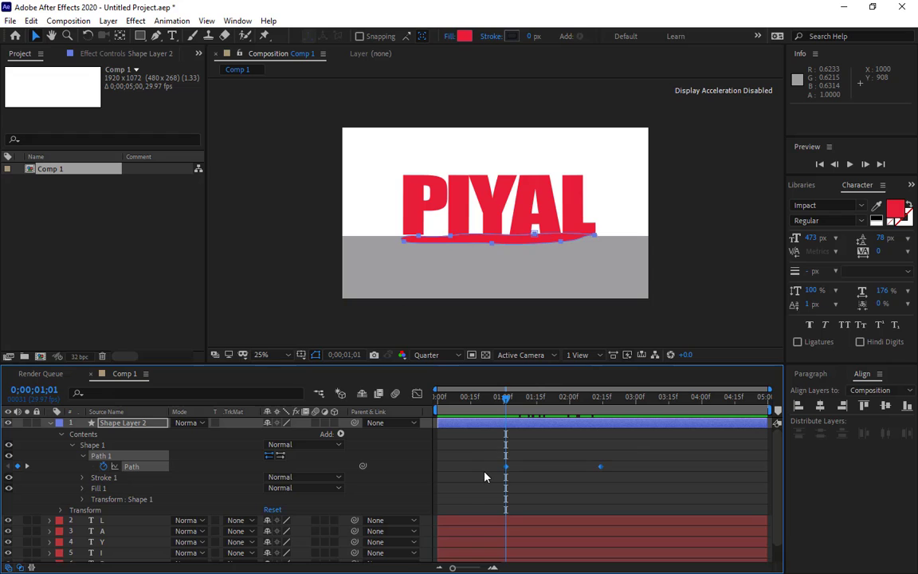
{"action": "right_click", "coordinate": [505, 464]}
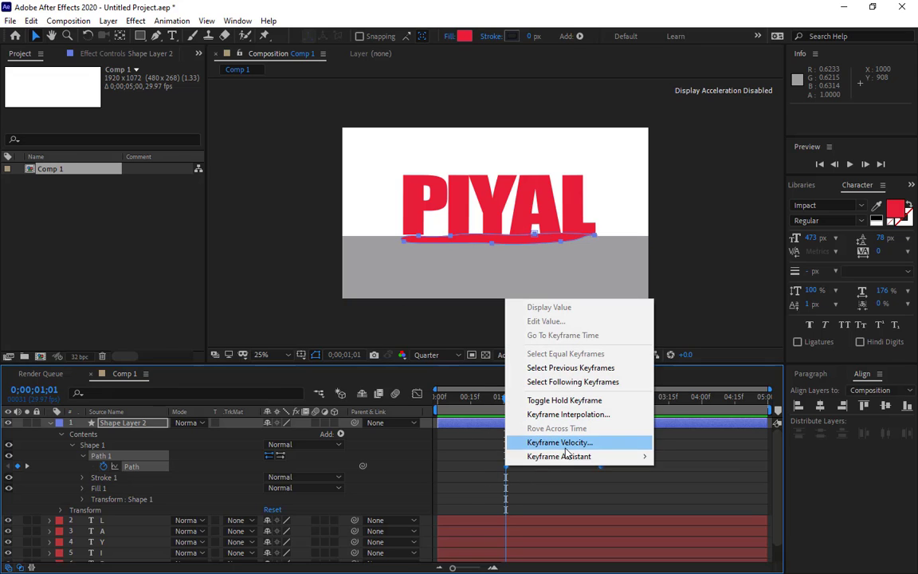
{"action": "mouse_move", "coordinate": [574, 456]}
{"action": "left_click", "coordinate": [821, 359]}
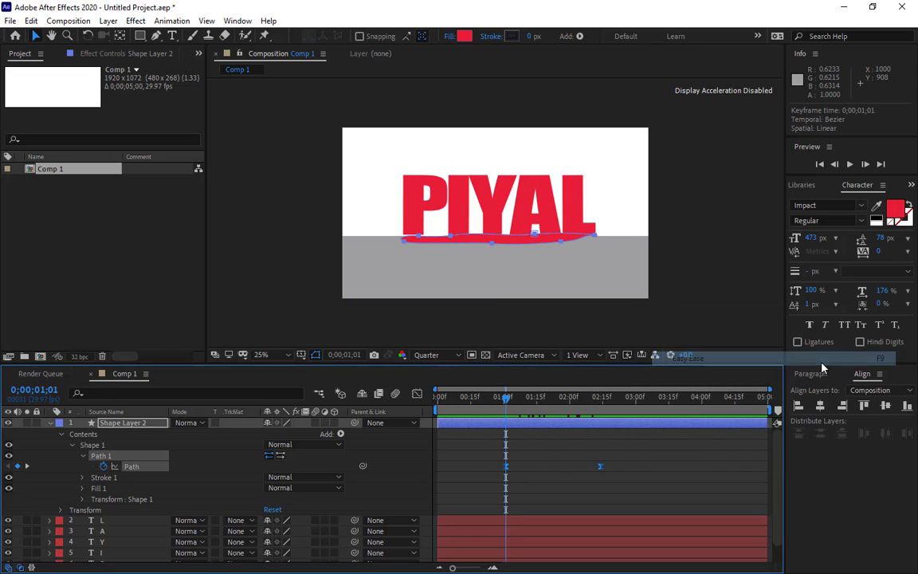
Reshape the blob's Path speed curve so it peaks early and slows gradually into the last keyframe.
{"action": "left_click_drag", "start_coordinate": [505, 401], "coordinate": [588, 468]}
{"action": "left_click", "coordinate": [415, 394]}
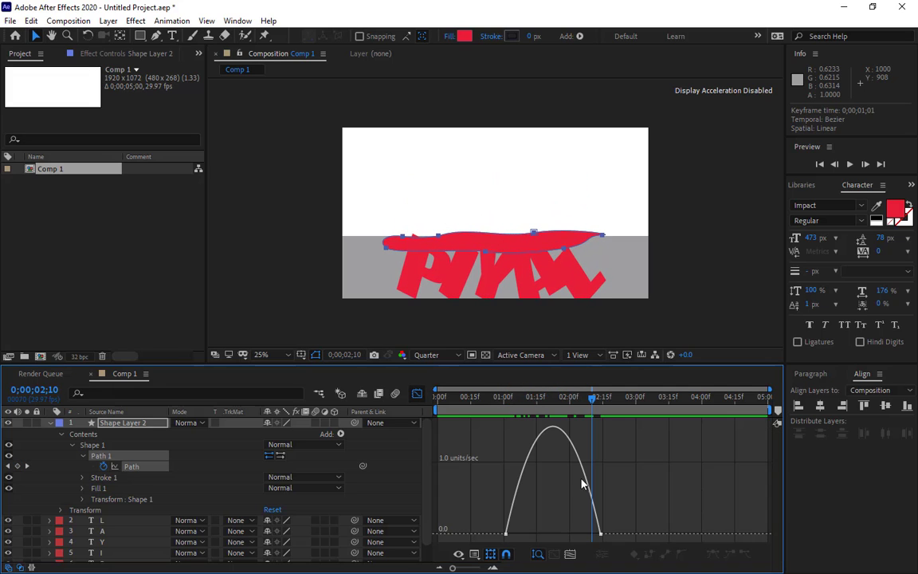
{"action": "left_click_drag", "start_coordinate": [657, 525], "coordinate": [434, 542]}
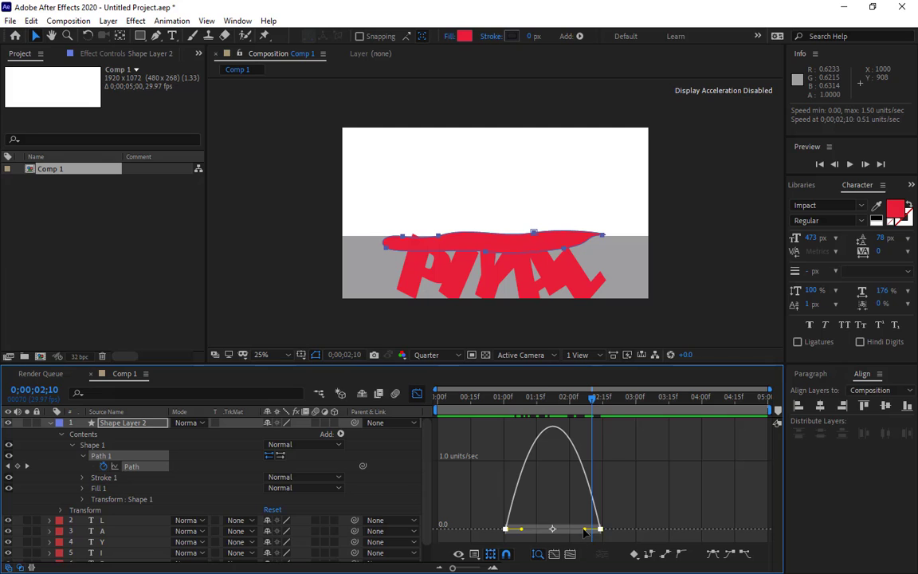
{"action": "left_click_drag", "start_coordinate": [585, 529], "coordinate": [505, 530]}
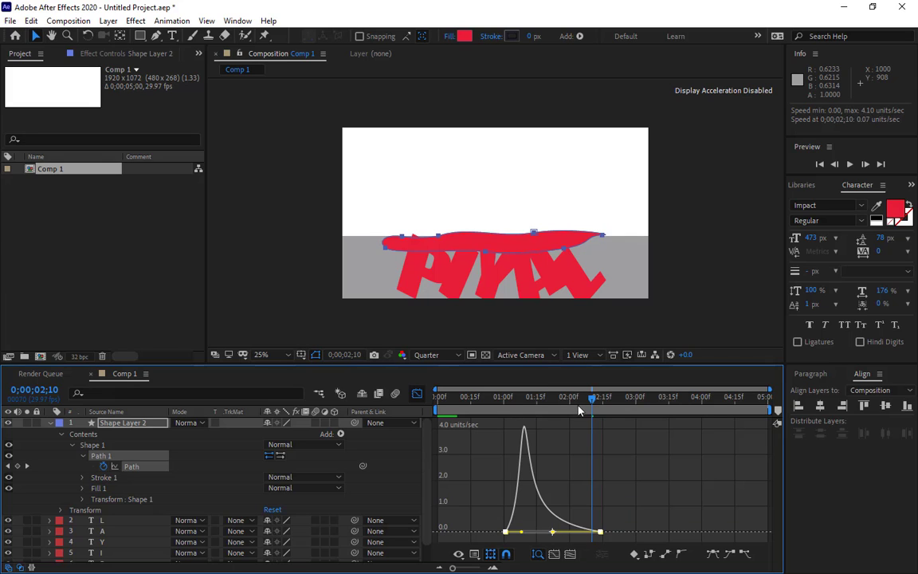
{"action": "left_click", "coordinate": [417, 393]}
Trim the start of the red blob's layer to 0;00;01;01 and preview the animation from the beginning.
{"action": "left_click_drag", "start_coordinate": [591, 405], "coordinate": [503, 424]}
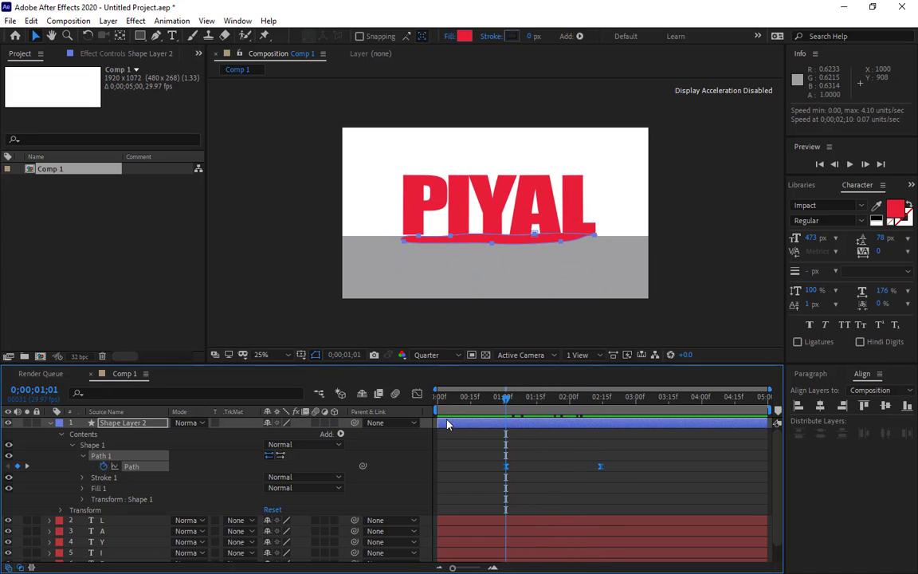
{"action": "left_click_drag", "start_coordinate": [447, 424], "coordinate": [375, 406]}
{"action": "key", "text": "space"}
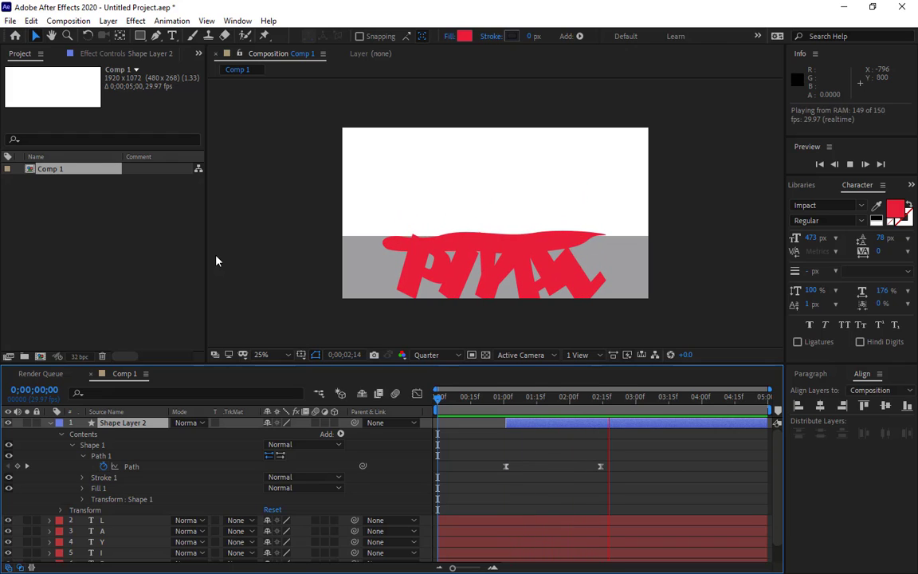
{"action": "key", "text": "space"}
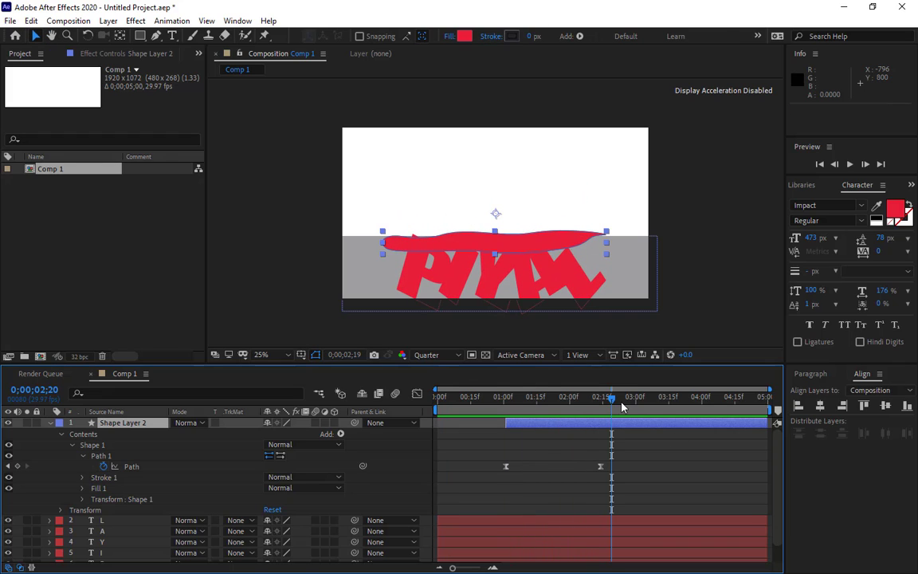
At 0;00;02;14, nudge all five letter layers slightly lower into the floor, and scrub back to 0;00;01;01.
{"action": "left_click", "coordinate": [636, 407]}
{"action": "left_click_drag", "start_coordinate": [635, 407], "coordinate": [601, 406]}
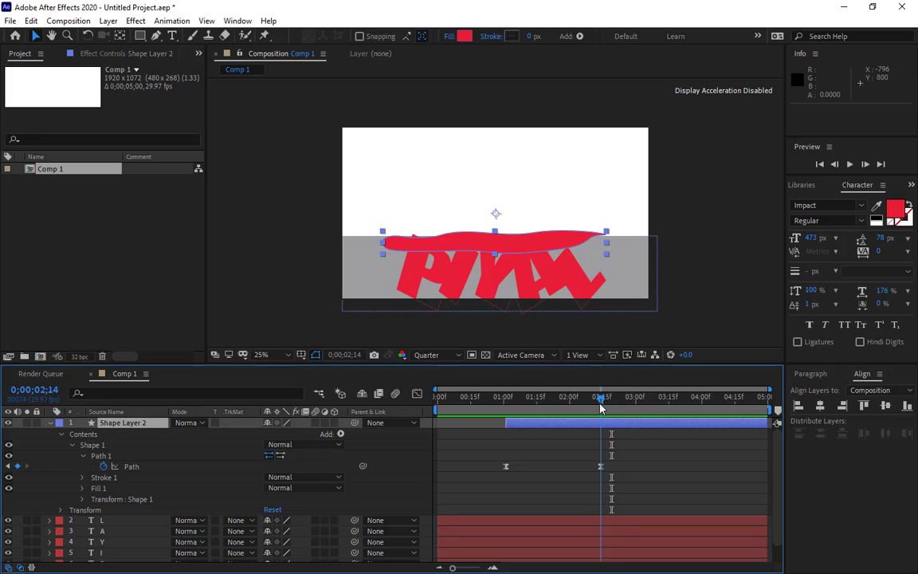
{"action": "left_click", "coordinate": [138, 523]}
{"action": "scroll", "coordinate": [137, 524], "scroll_direction": "down", "scroll_amount": 1}
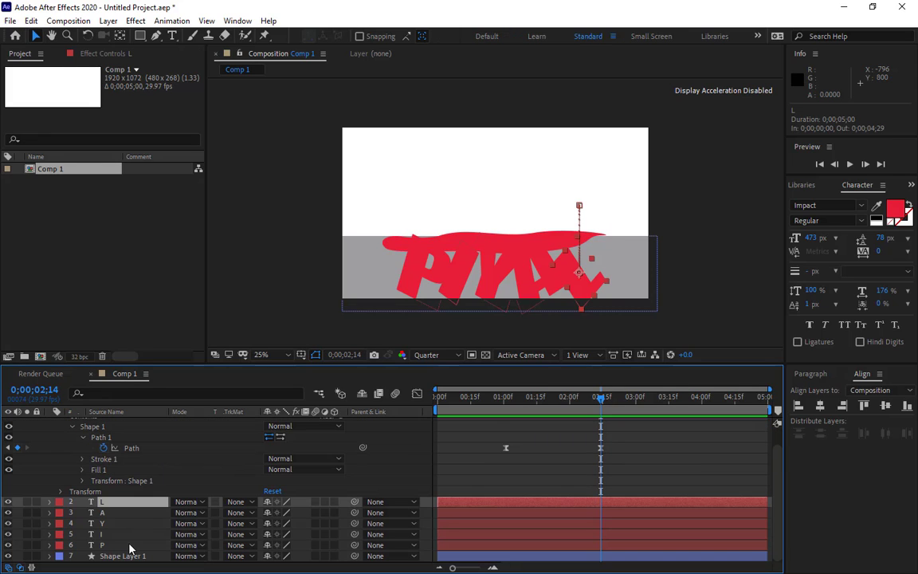
{"action": "left_click", "coordinate": [127, 546], "text": "shift"}
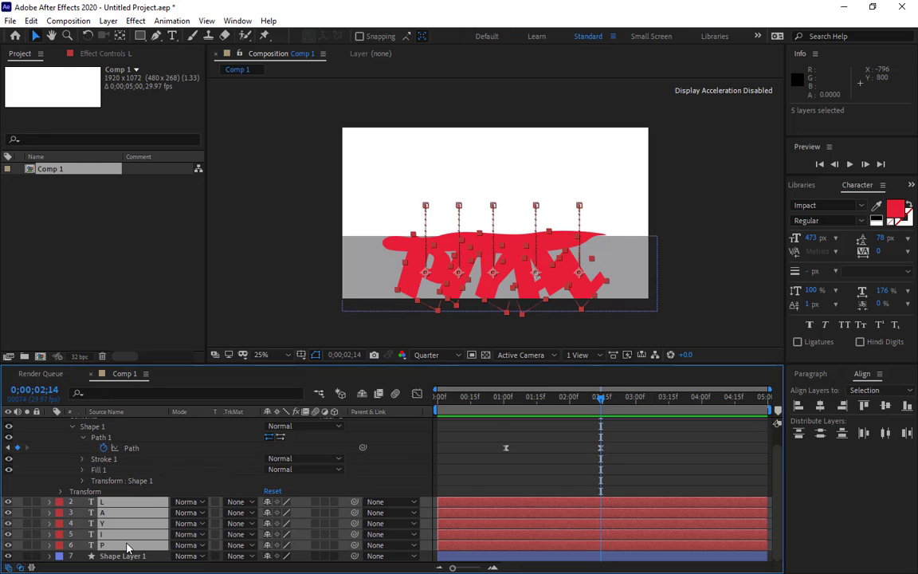
{"action": "key", "text": "shift+Down"}
{"action": "key", "text": "shift+Down"}
{"action": "key", "text": "shift+Down"}
{"action": "key", "text": "shift+Down"}
{"action": "key", "text": "shift+Down"}
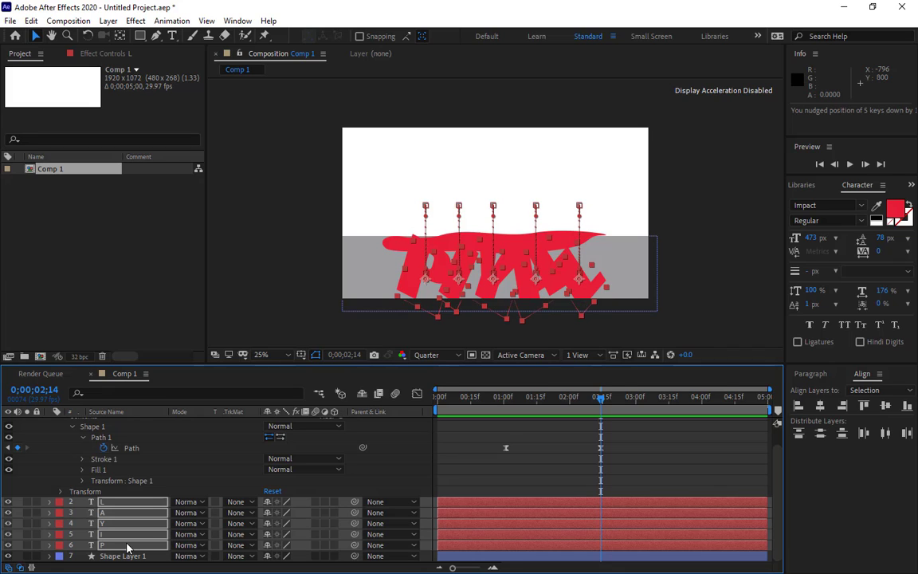
{"action": "key", "text": "shift+Up"}
{"action": "key", "text": "shift+Up"}
{"action": "key", "text": "shift+Up"}
{"action": "key", "text": "shift+Up"}
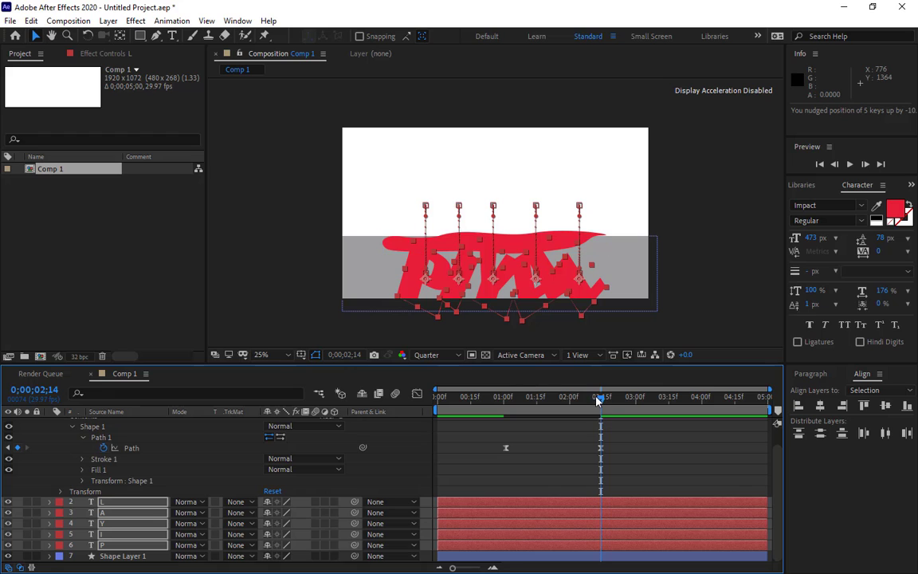
{"action": "left_click_drag", "start_coordinate": [577, 401], "coordinate": [503, 428]}
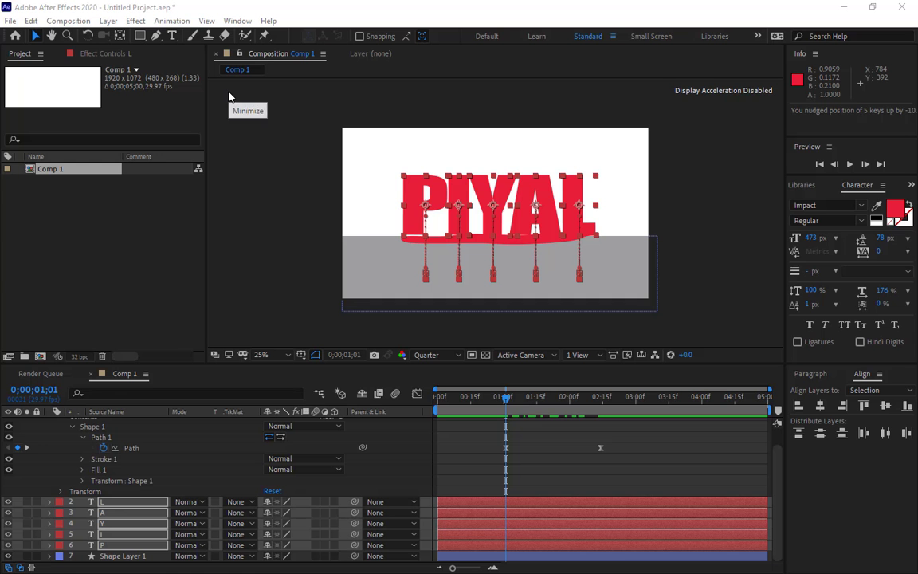
Collapse the blob layer's properties, apply the Set Matte effect to the P letter layer, and scrub to 0;00;01;09.
{"action": "scroll", "coordinate": [155, 448], "scroll_direction": "up", "scroll_amount": 2}
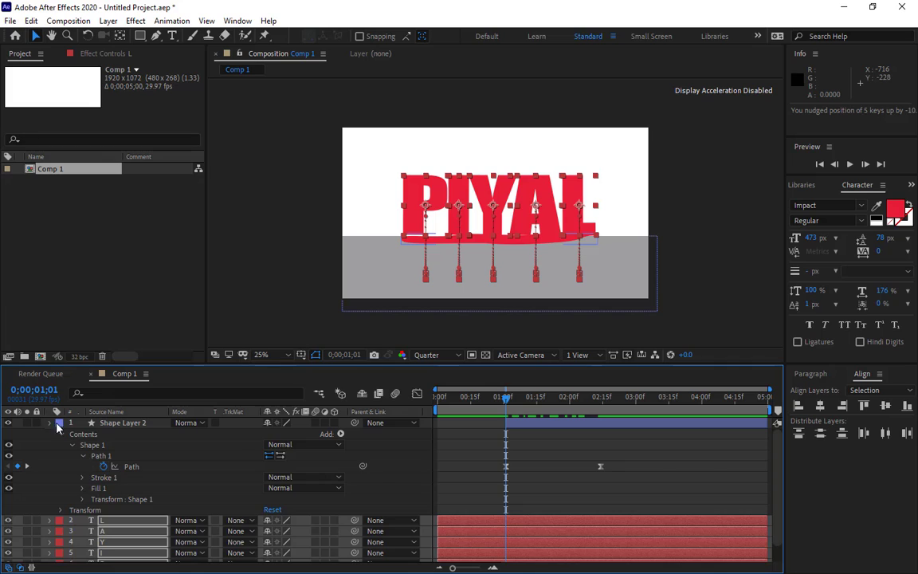
{"action": "left_click", "coordinate": [50, 423]}
{"action": "left_click", "coordinate": [101, 423]}
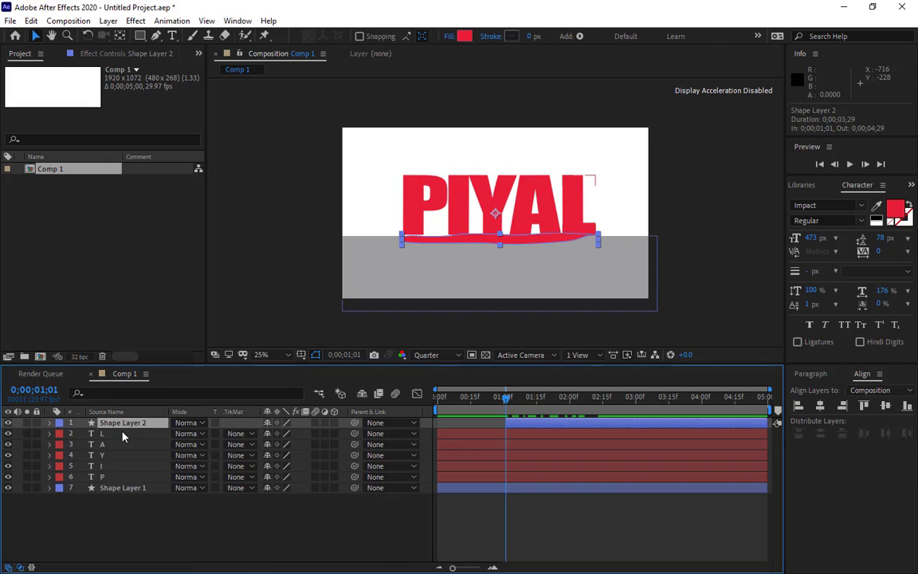
{"action": "left_click", "coordinate": [122, 435]}
{"action": "left_click", "coordinate": [119, 477]}
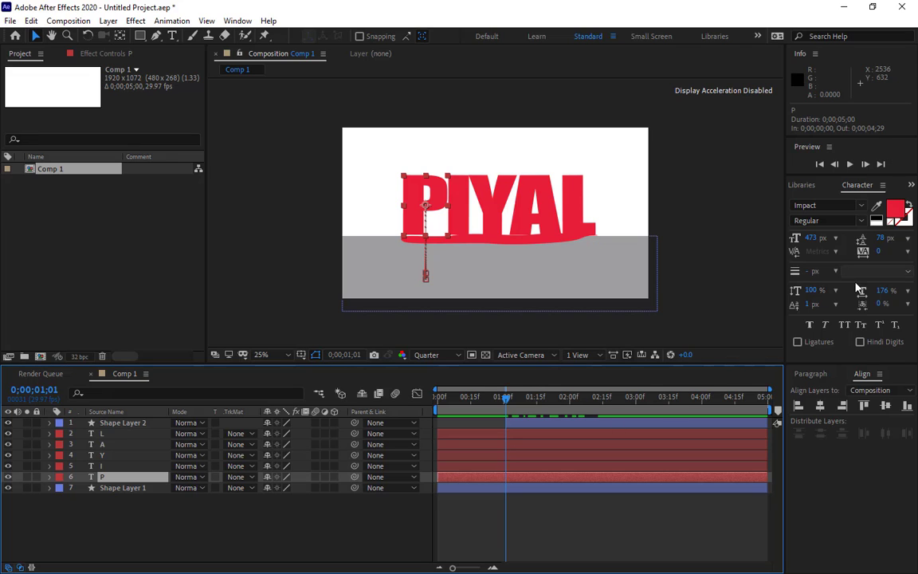
{"action": "left_click", "coordinate": [237, 21]}
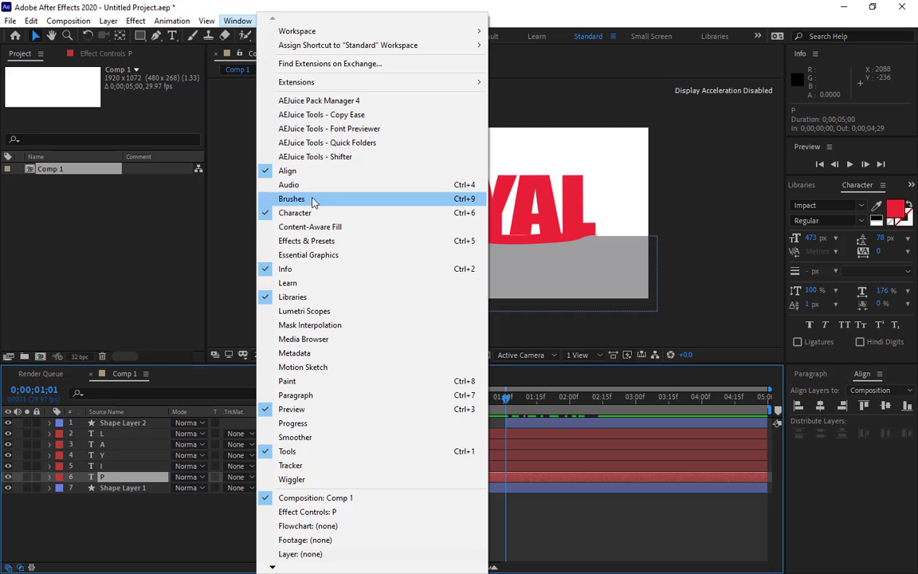
{"action": "left_click", "coordinate": [336, 241]}
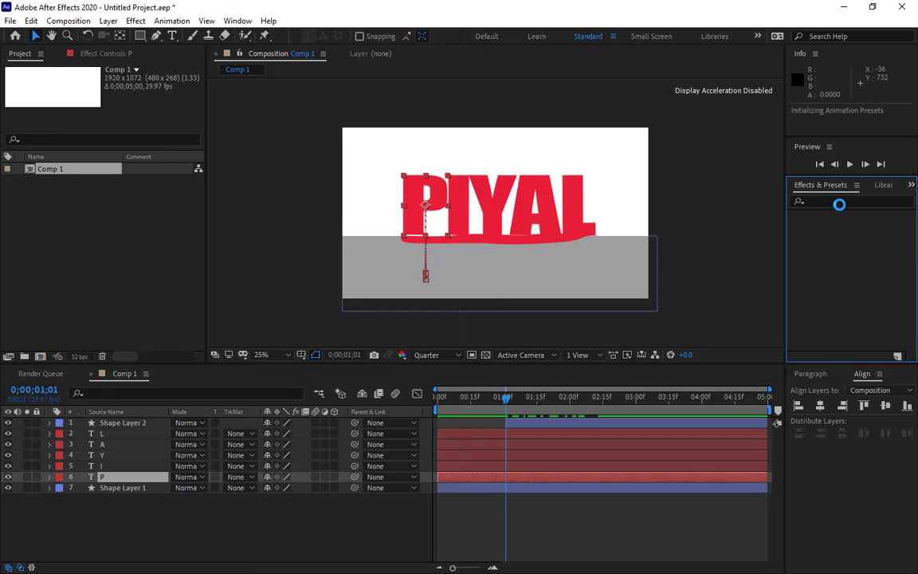
{"action": "left_click", "coordinate": [839, 203]}
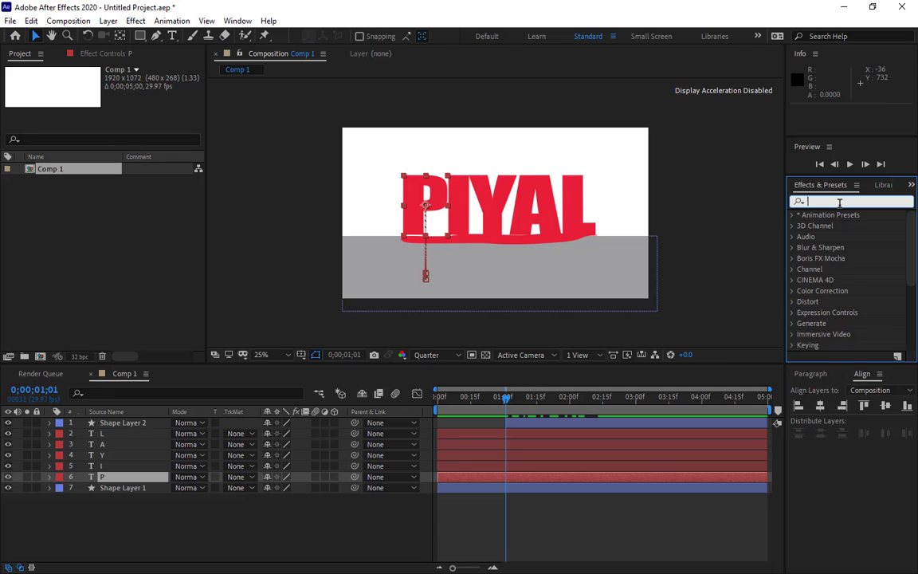
{"action": "type", "text": "set ma"}
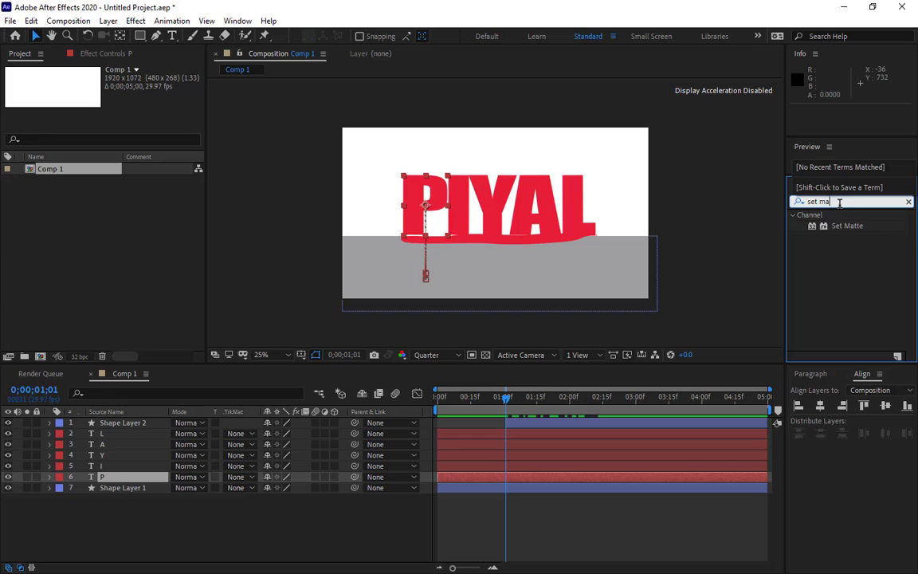
{"action": "left_click_drag", "start_coordinate": [855, 226], "coordinate": [504, 478]}
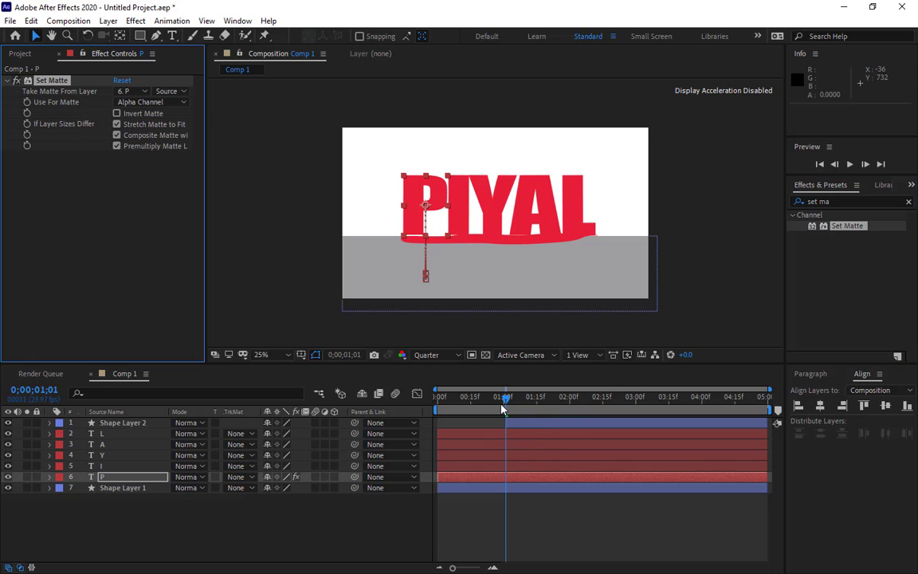
{"action": "left_click_drag", "start_coordinate": [503, 402], "coordinate": [523, 408]}
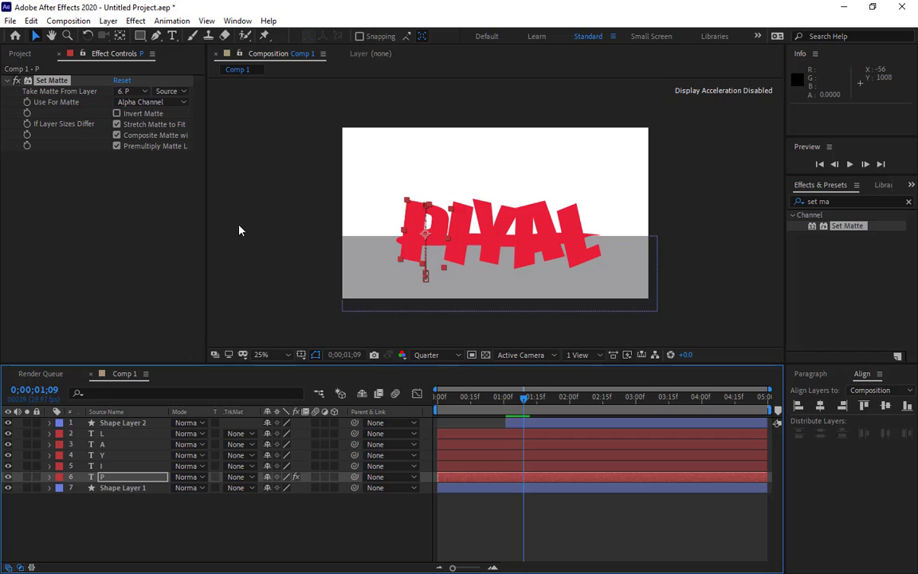
Set the P layer's Set Matte to take its matte from Shape Layer 1 and invert it, briefly hiding the red blob to check.
{"action": "left_click", "coordinate": [128, 91]}
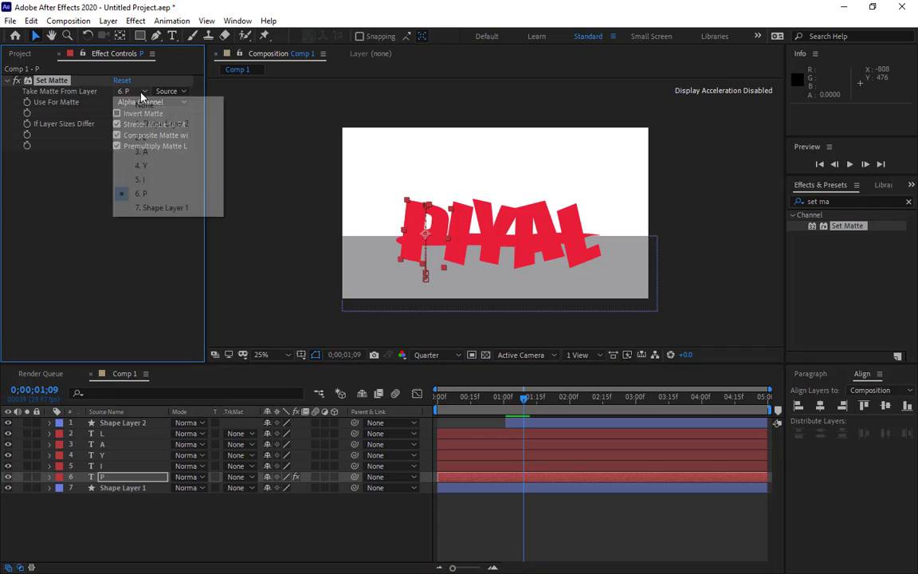
{"action": "left_click", "coordinate": [167, 209]}
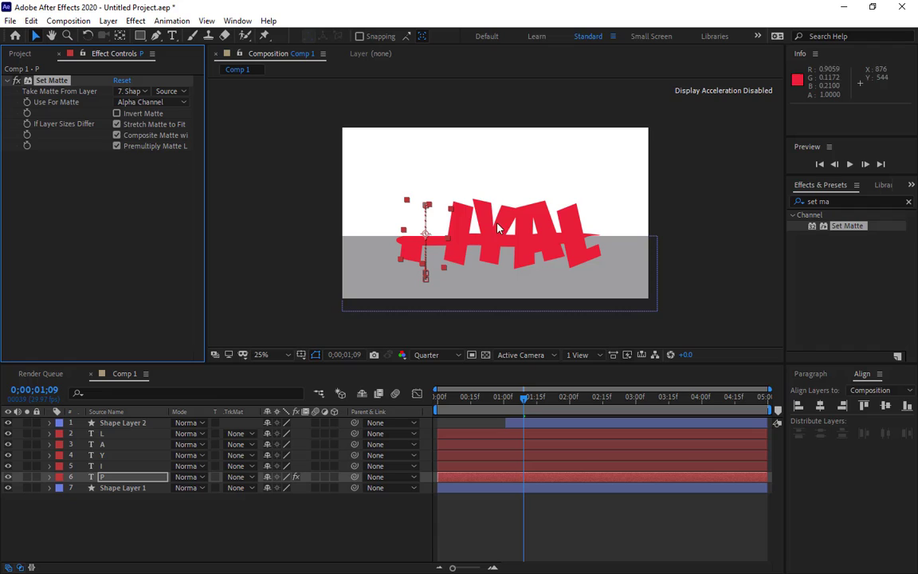
{"action": "left_click", "coordinate": [6, 428]}
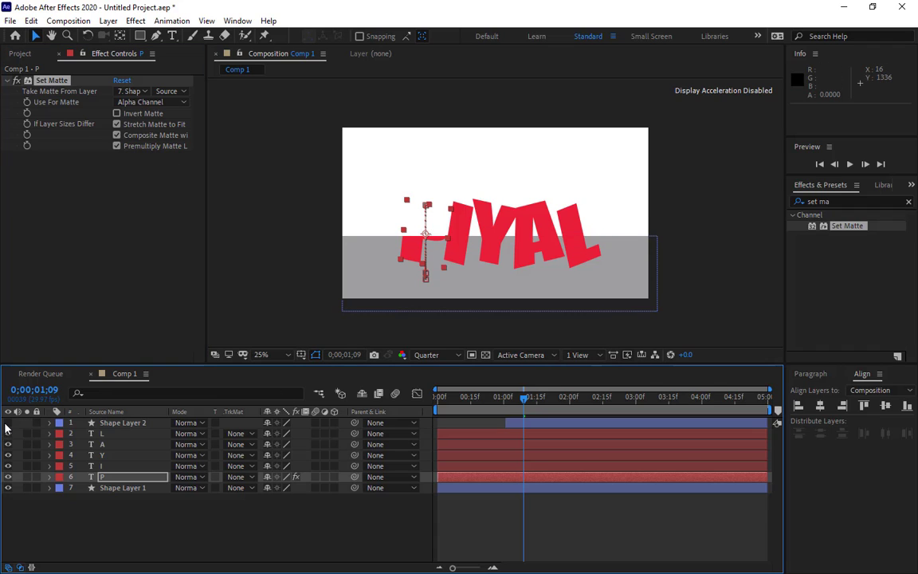
{"action": "left_click", "coordinate": [118, 115]}
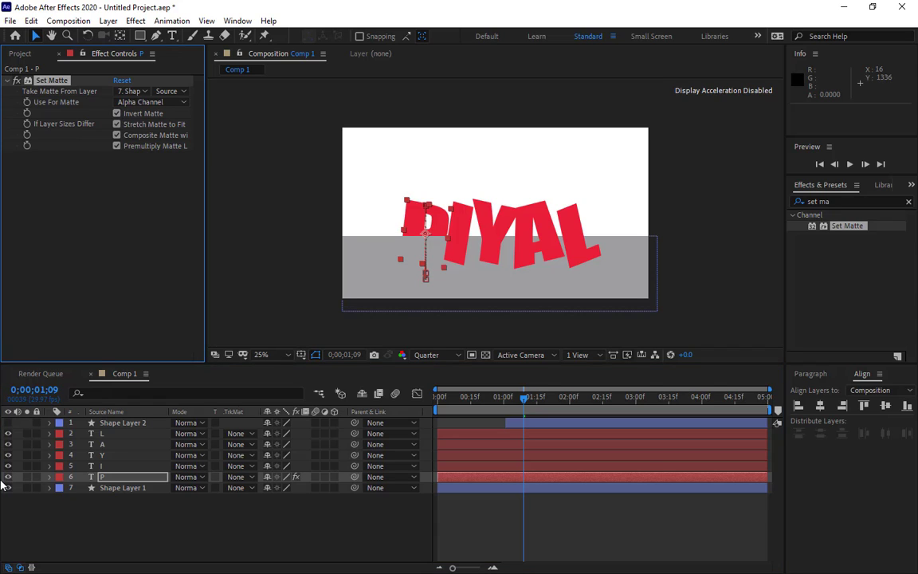
{"action": "left_click", "coordinate": [9, 446]}
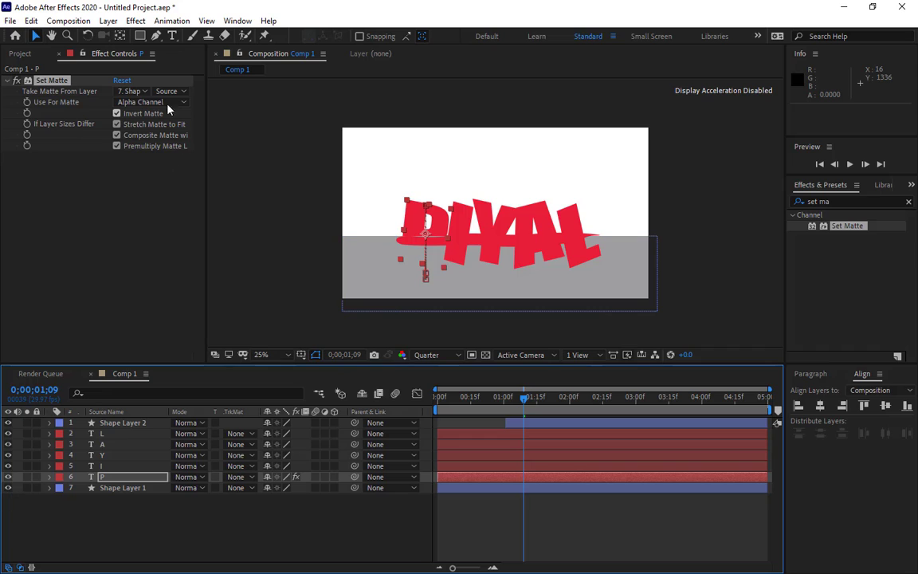
Copy the Set Matte effect from the P layer to the I, Y, A and L layers.
{"action": "left_click", "coordinate": [88, 83]}
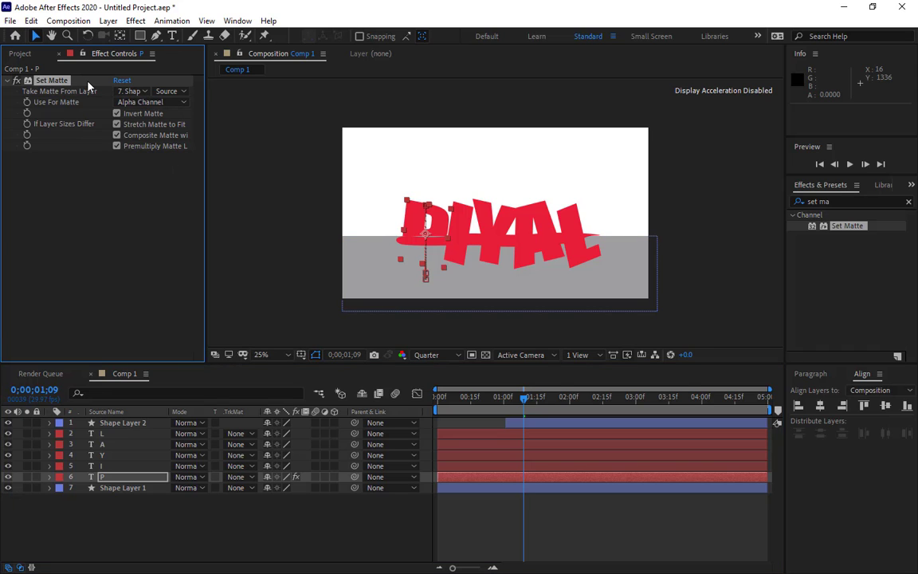
{"action": "left_click", "coordinate": [116, 466]}
{"action": "left_click", "coordinate": [118, 436], "text": "shift"}
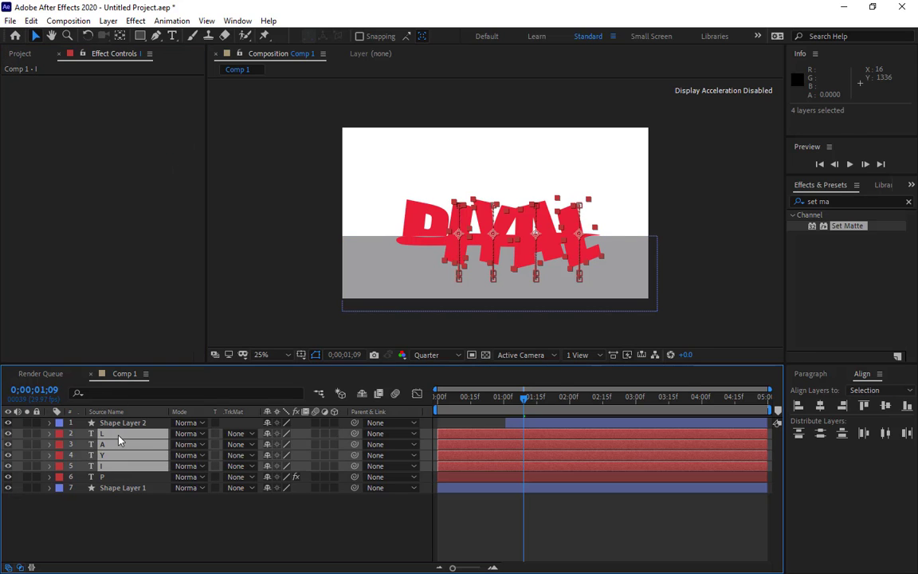
{"action": "key", "text": "ctrl+v"}
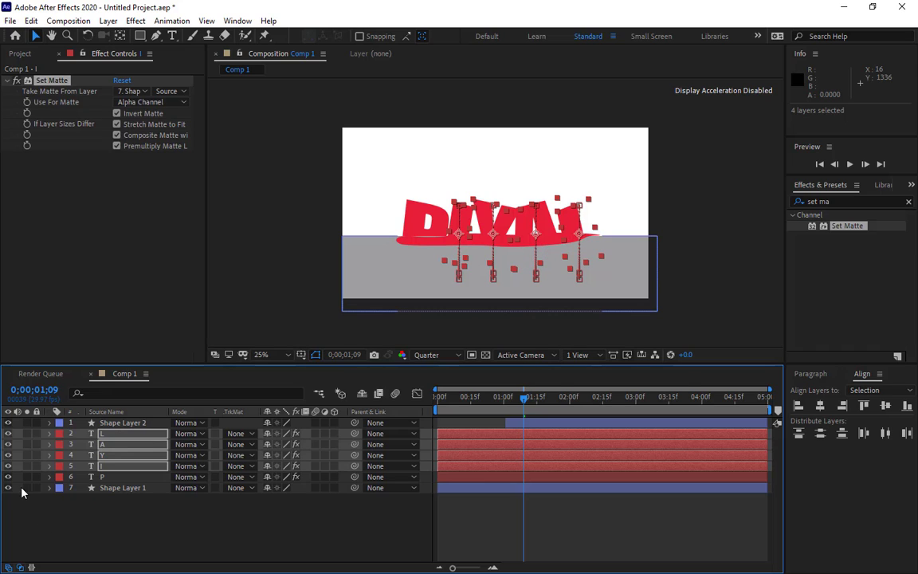
Hide the grey floor layer, Shape Layer 1, and preview the animation from the beginning.
{"action": "left_click", "coordinate": [8, 488]}
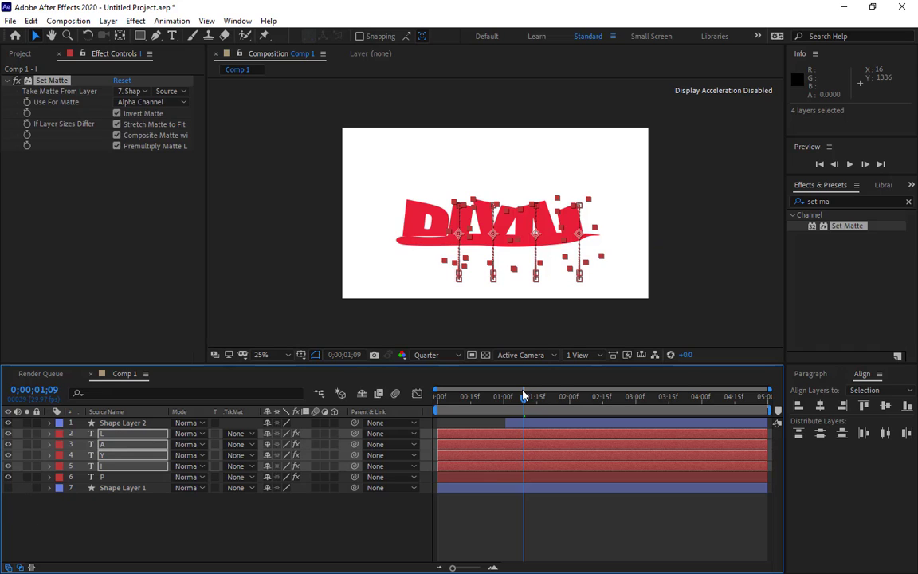
{"action": "left_click_drag", "start_coordinate": [522, 401], "coordinate": [505, 398]}
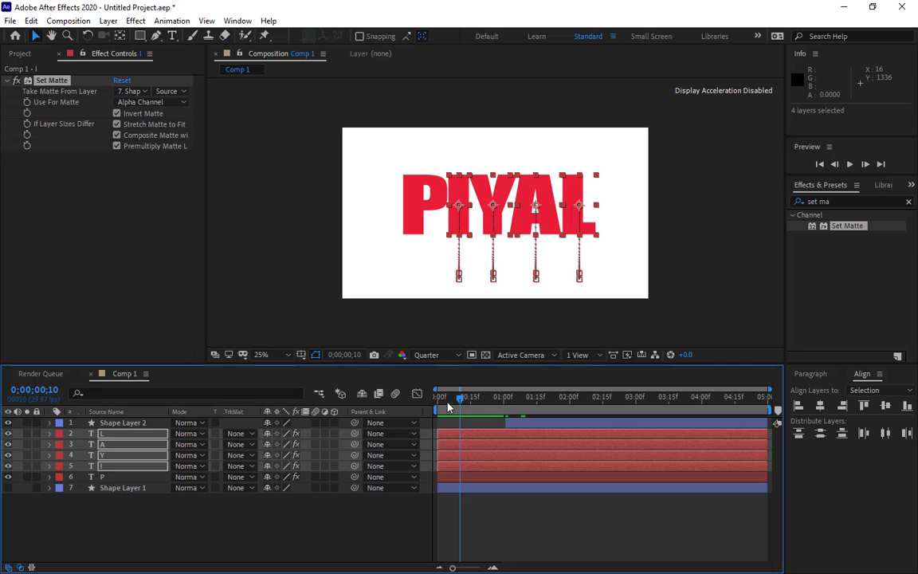
{"action": "left_click_drag", "start_coordinate": [451, 401], "coordinate": [436, 400]}
{"action": "key", "text": "space"}
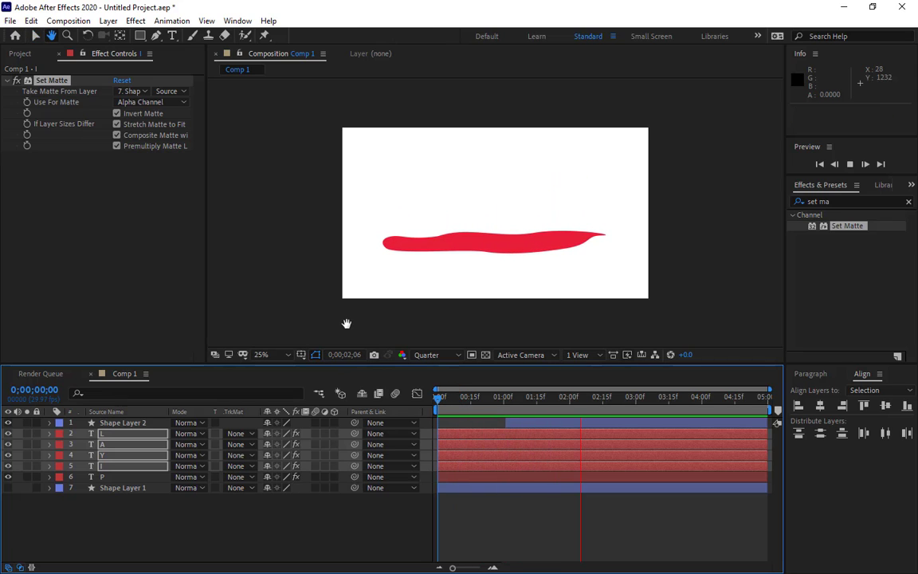
{"action": "key", "text": "space"}
At 0;00;01;09, nudge the red blob layer up one pixel, then preview the animation from 0;00;00;15.
{"action": "left_click_drag", "start_coordinate": [582, 398], "coordinate": [524, 406]}
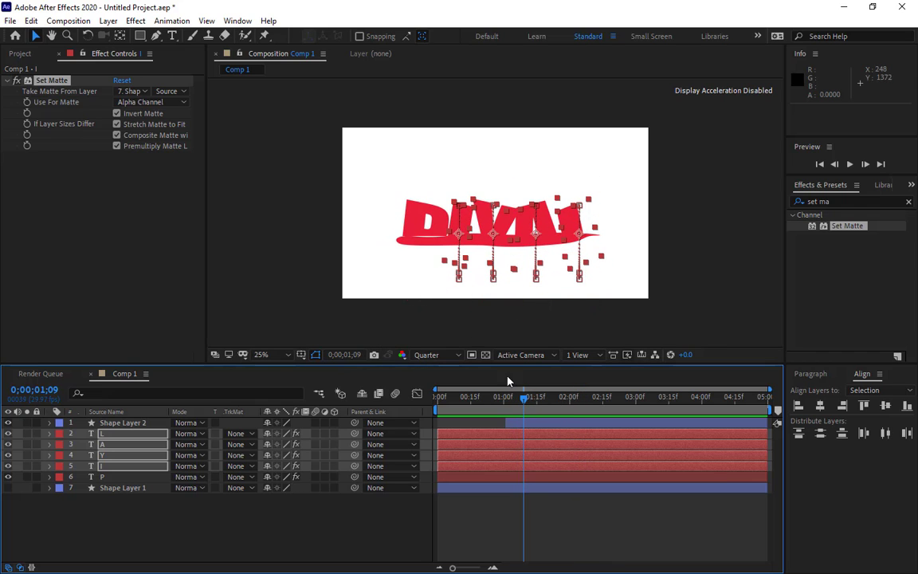
{"action": "left_click", "coordinate": [559, 428]}
{"action": "key", "text": "Up"}
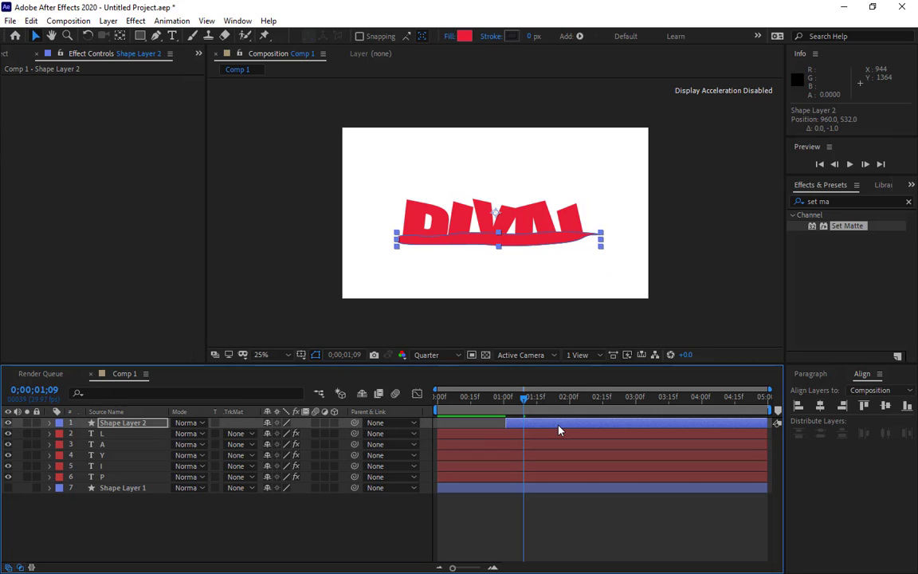
{"action": "mouse_move", "coordinate": [524, 406]}
{"action": "left_mouse_down"}
{"action": "mouse_move", "coordinate": [494, 407]}
{"action": "mouse_move", "coordinate": [547, 410]}
{"action": "mouse_move", "coordinate": [474, 407]}
{"action": "left_mouse_up"}
{"action": "left_click", "coordinate": [676, 308]}
{"action": "key", "text": "space"}
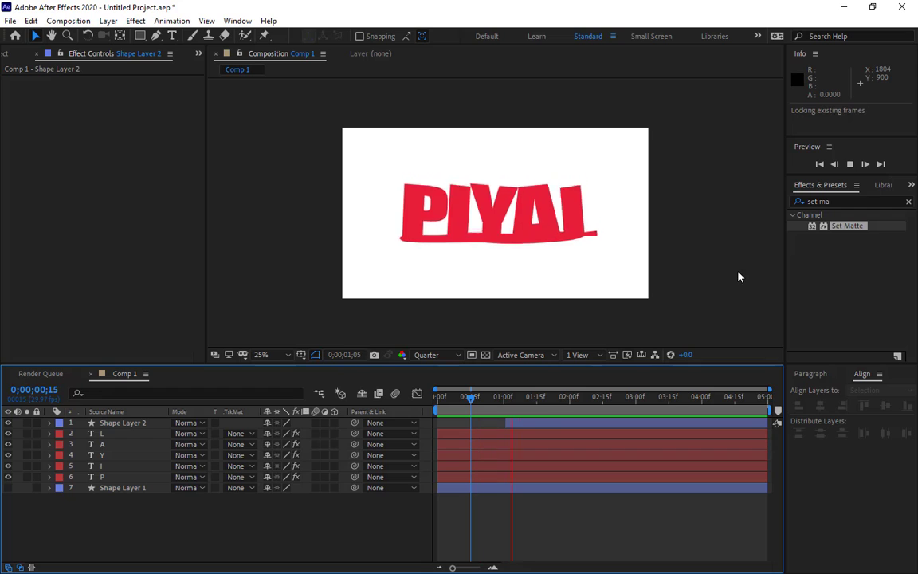
At 0;00;01;07, reshape the blob's path with the Pen tool, extending its pointed end outward past the foot of the L.
{"action": "mouse_move", "coordinate": [598, 400]}
{"action": "left_mouse_down"}
{"action": "mouse_move", "coordinate": [514, 417]}
{"action": "mouse_move", "coordinate": [527, 426]}
{"action": "mouse_move", "coordinate": [517, 399]}
{"action": "left_mouse_up"}
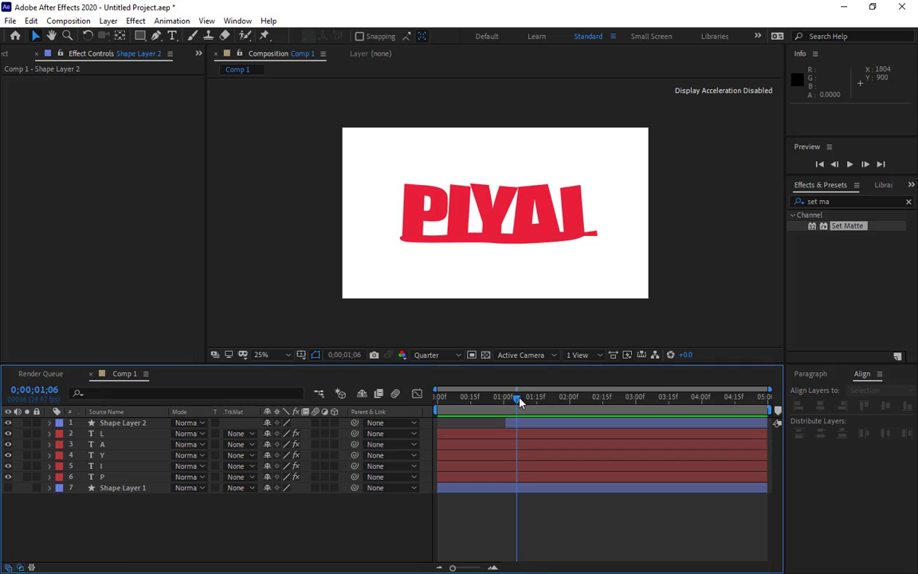
{"action": "key", "text": "Page_Down"}
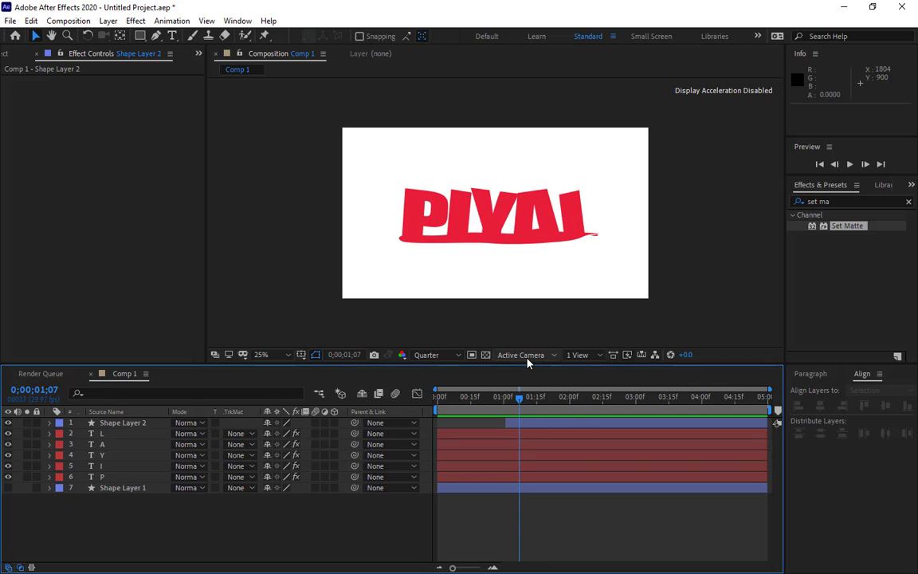
{"action": "left_click", "coordinate": [570, 424]}
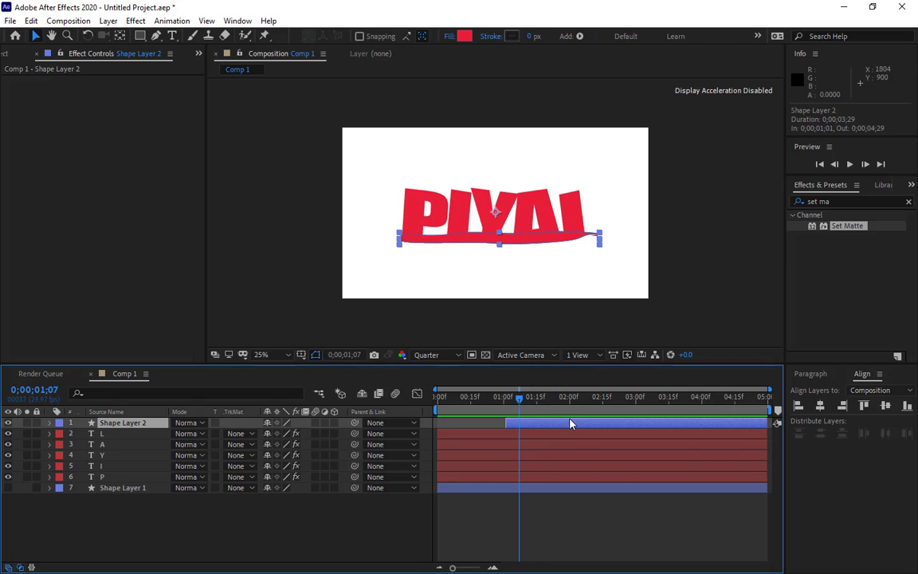
{"action": "left_click", "coordinate": [157, 36]}
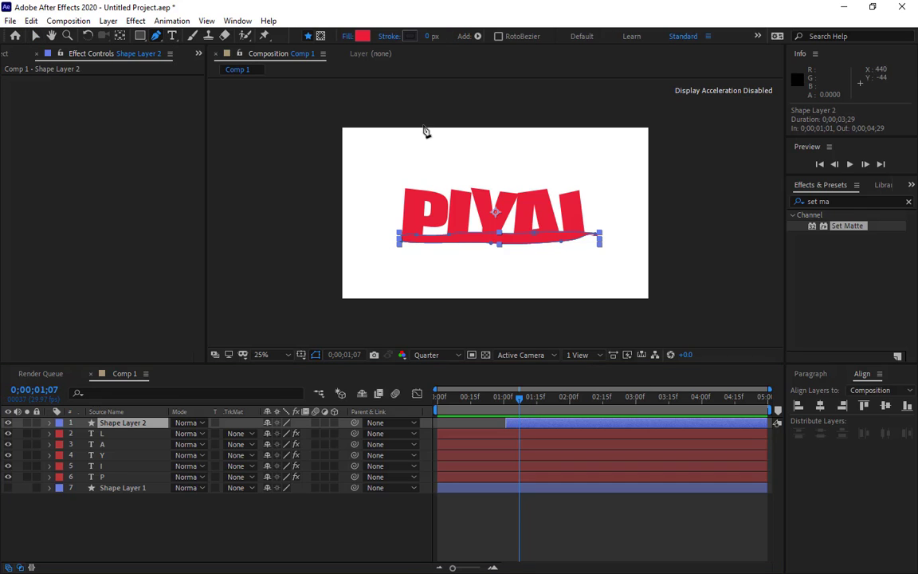
{"action": "key", "text": "period"}
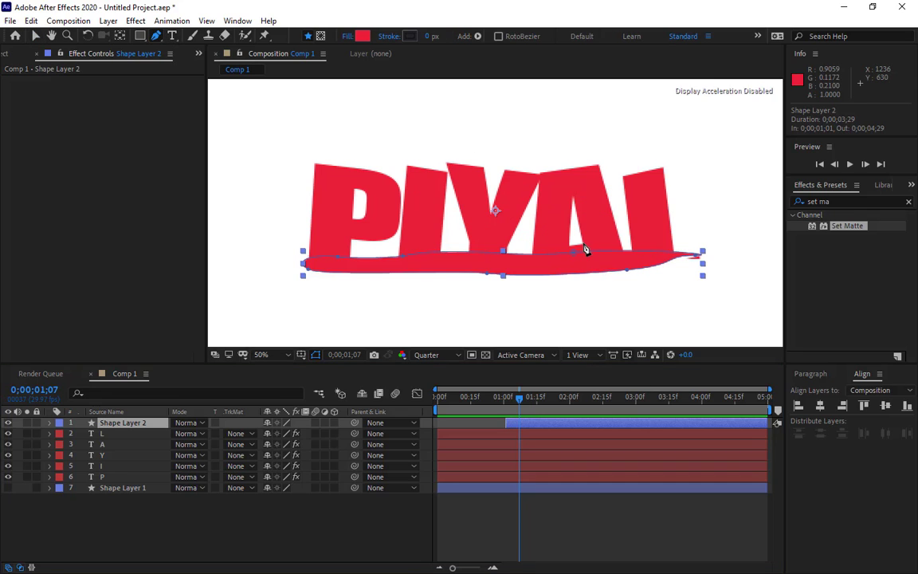
{"action": "left_click", "coordinate": [697, 257]}
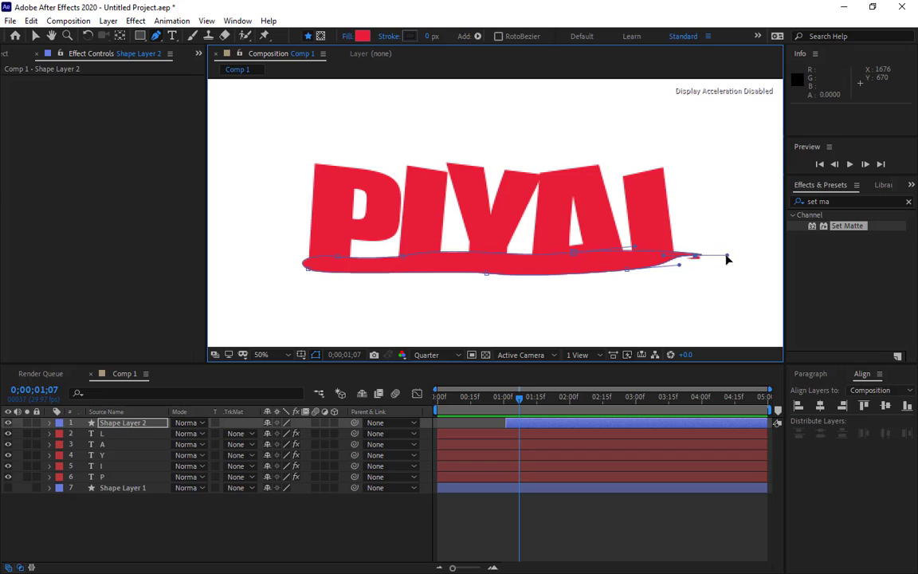
{"action": "mouse_move", "coordinate": [727, 258]}
{"action": "left_mouse_down"}
{"action": "mouse_move", "coordinate": [731, 241]}
{"action": "mouse_move", "coordinate": [740, 246]}
{"action": "mouse_move", "coordinate": [736, 261]}
{"action": "mouse_move", "coordinate": [721, 262]}
{"action": "left_mouse_up"}
{"action": "key", "text": "ctrl+z"}
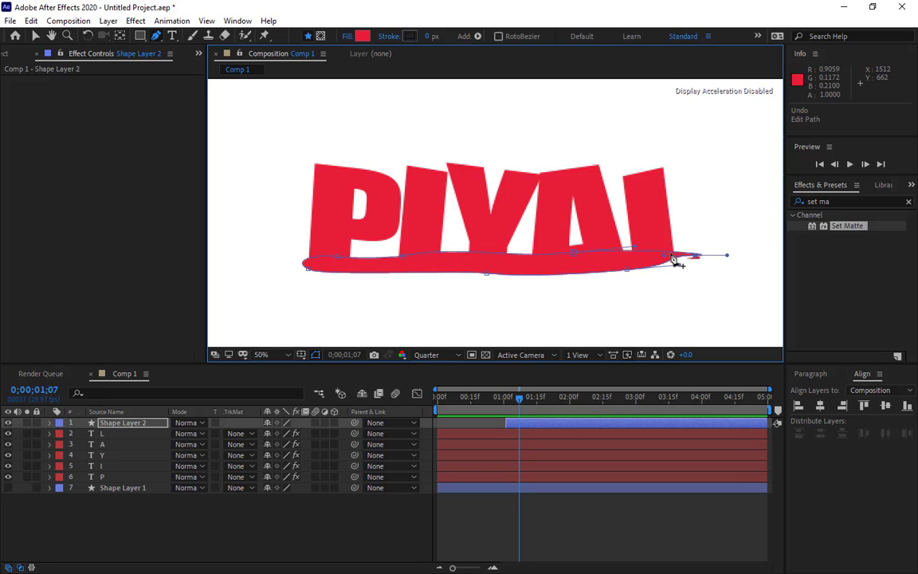
{"action": "left_click_drag", "start_coordinate": [662, 256], "coordinate": [714, 258]}
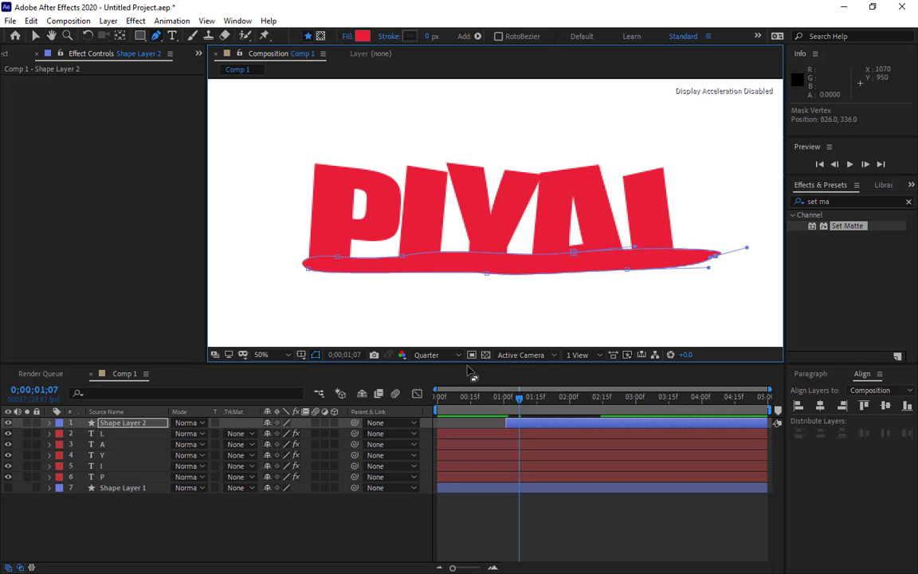
Preview the animation from 0;00;01;00 and again from 0;00;00;03 to check the reshaped blob, stopping at 0;00;03;22.
{"action": "left_click", "coordinate": [133, 306]}
{"action": "left_click_drag", "start_coordinate": [524, 406], "coordinate": [504, 405]}
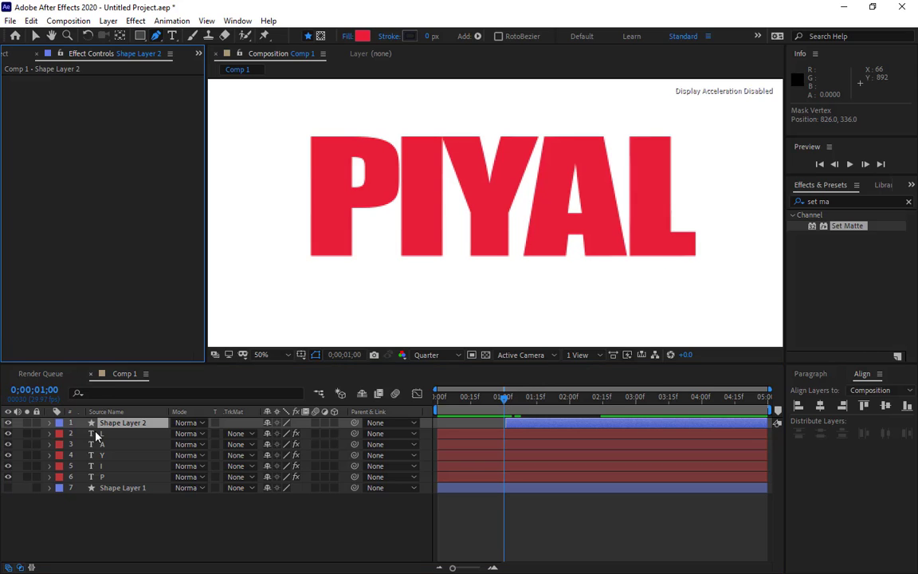
{"action": "left_click", "coordinate": [117, 476]}
{"action": "key", "text": "space"}
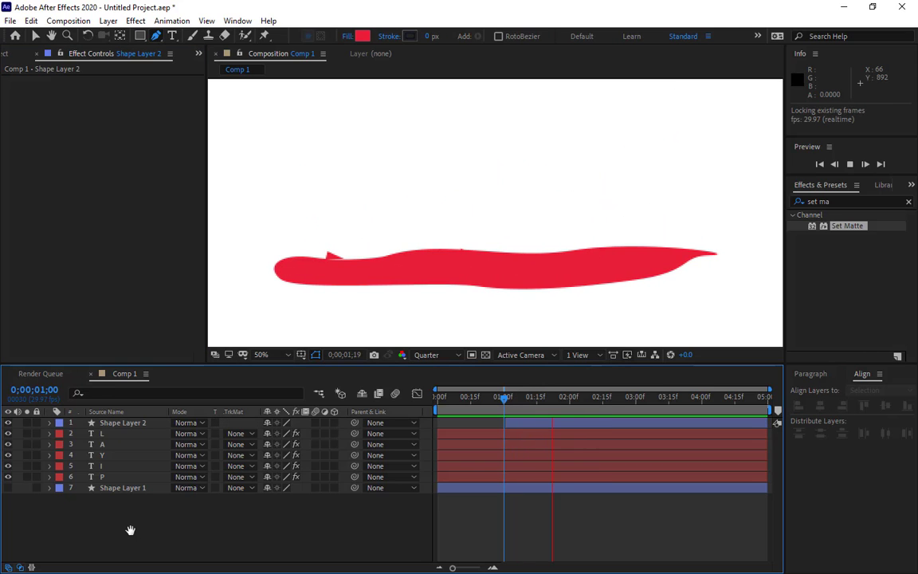
{"action": "left_click", "coordinate": [618, 399]}
{"action": "left_click_drag", "start_coordinate": [618, 400], "coordinate": [445, 418]}
{"action": "key", "text": "space"}
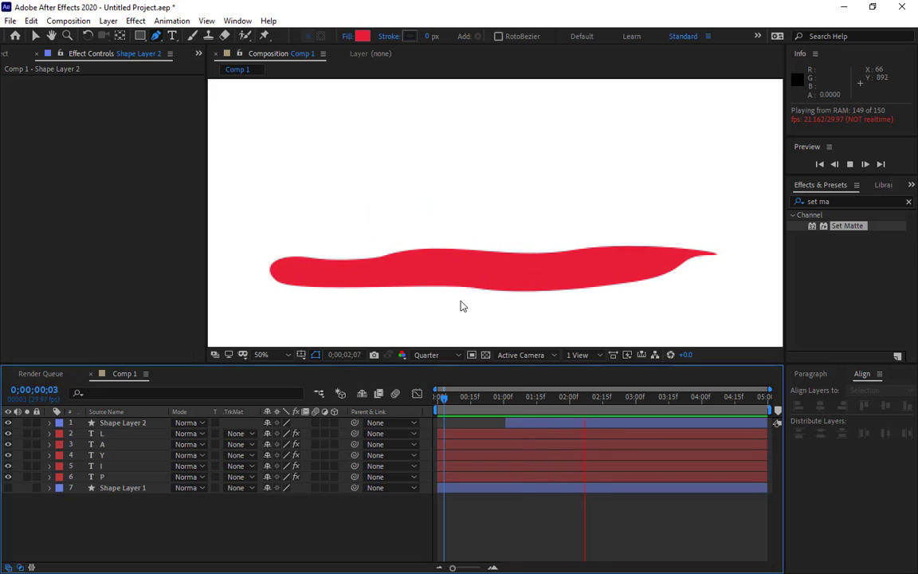
{"action": "scroll", "coordinate": [582, 295], "scroll_direction": "down", "scroll_amount": 1}
{"action": "key", "text": "space"}
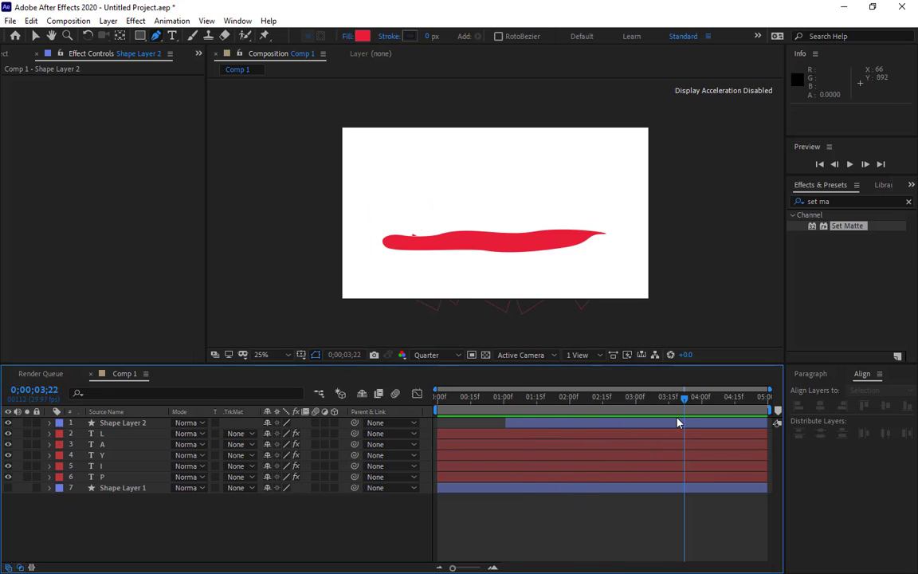
Reveal the letter layers' Position and Rotation keyframes, inspect the motion around 0;00;01;15, and collapse all five layers again.
{"action": "left_click", "coordinate": [96, 476]}
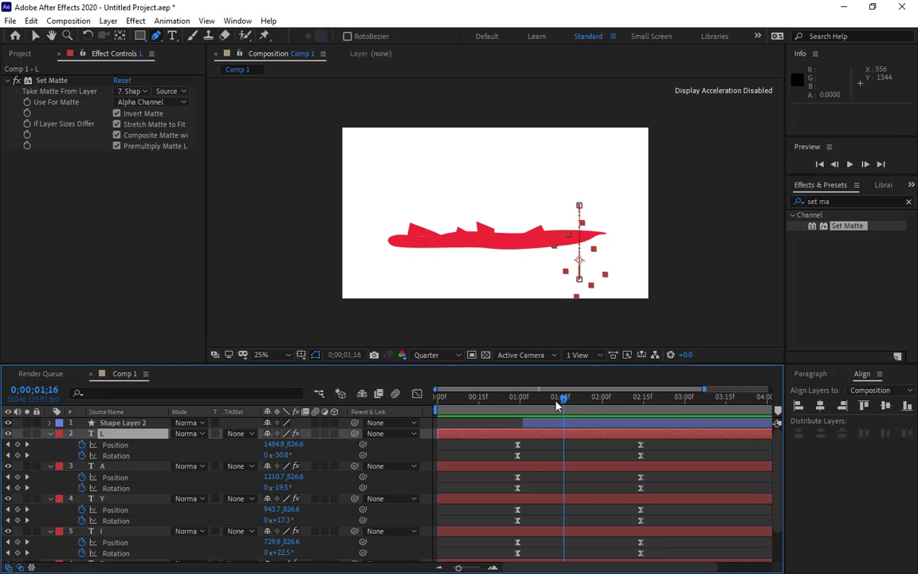
{"action": "left_click_drag", "start_coordinate": [565, 401], "coordinate": [562, 440]}
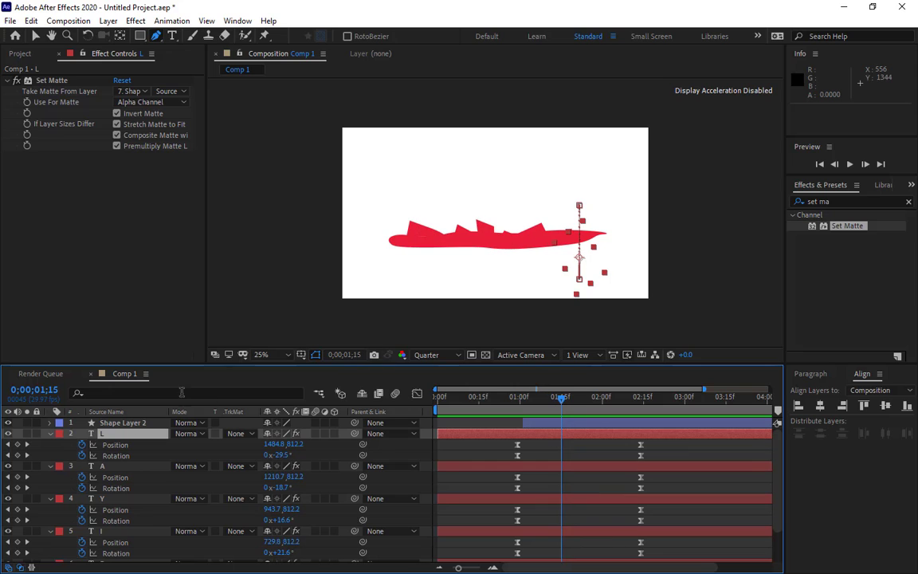
{"action": "scroll", "coordinate": [135, 486], "scroll_direction": "down", "scroll_amount": 2}
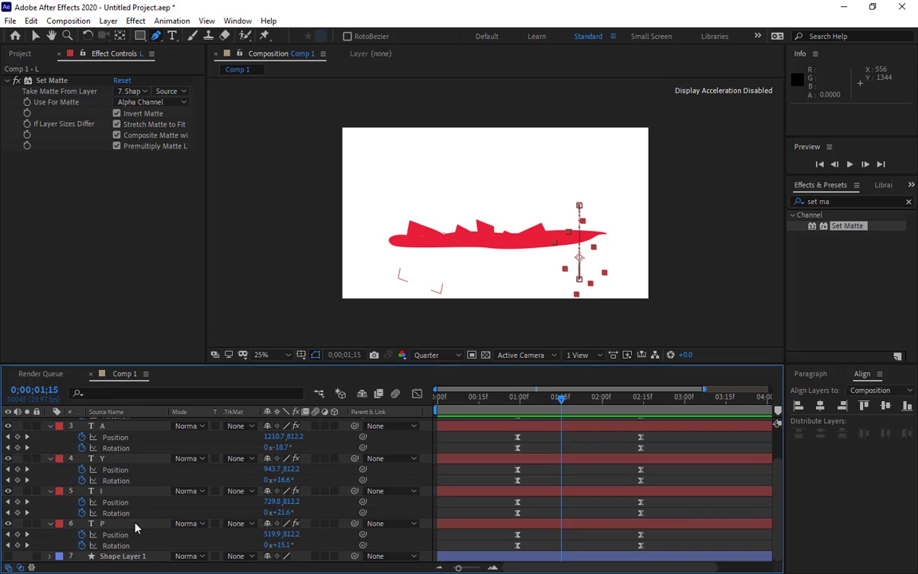
{"action": "left_click", "coordinate": [135, 523], "text": "shift"}
{"action": "scroll", "coordinate": [51, 439], "scroll_direction": "up", "scroll_amount": 2}
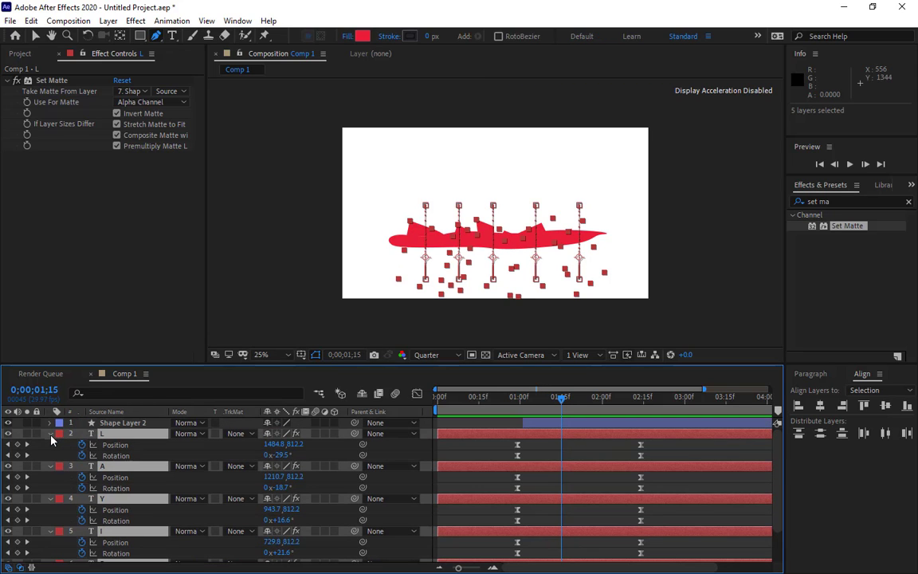
{"action": "left_click", "coordinate": [50, 433]}
Add a new adjustment layer above all the layers in Comp 1.
{"action": "right_click", "coordinate": [135, 522]}
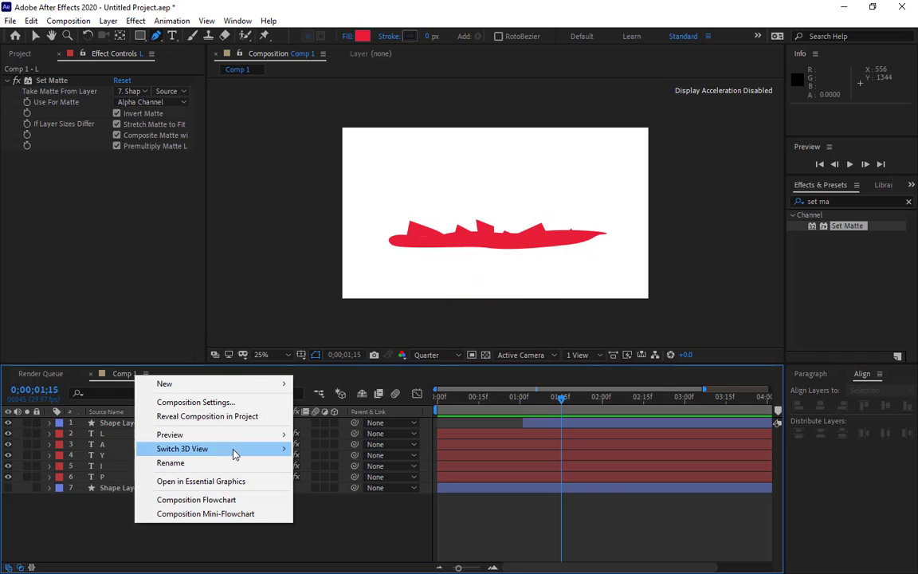
{"action": "mouse_move", "coordinate": [255, 384]}
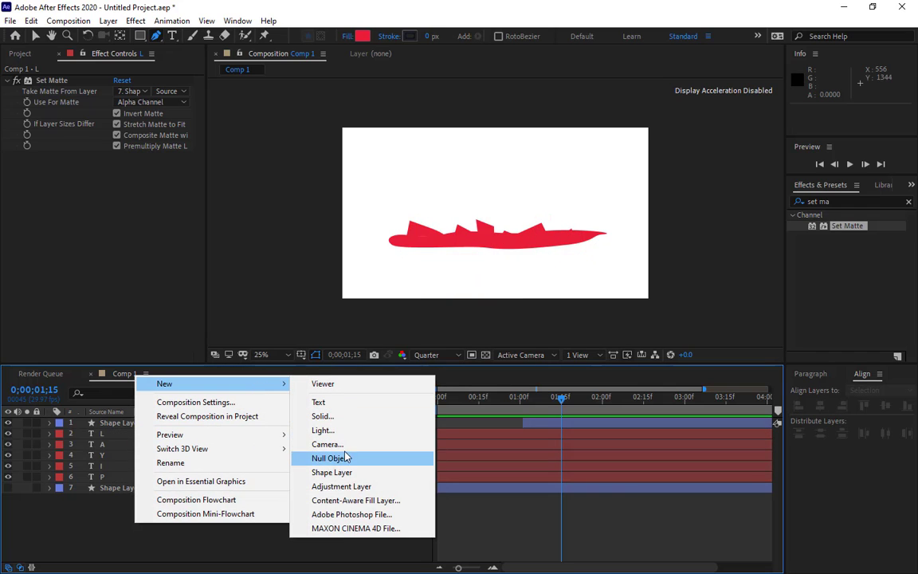
{"action": "left_click", "coordinate": [351, 487]}
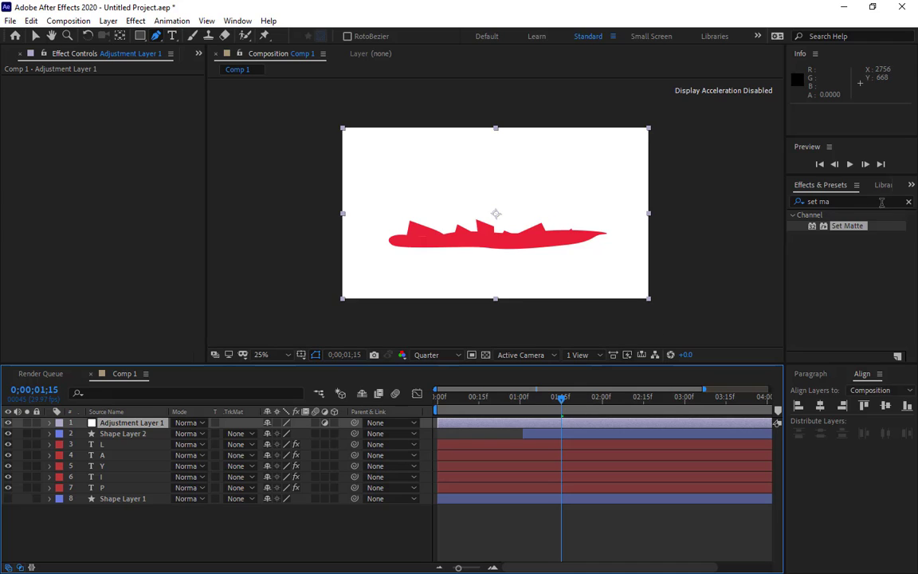
Find the Gaussian Blur effect and apply it to Adjustment Layer 1.
{"action": "left_click", "coordinate": [861, 214]}
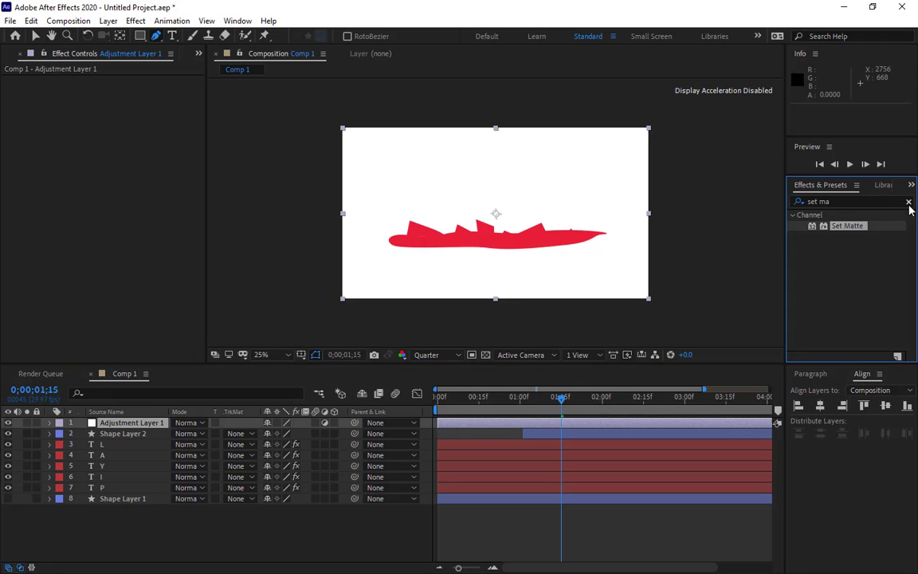
{"action": "left_click", "coordinate": [909, 203]}
{"action": "left_click", "coordinate": [870, 201]}
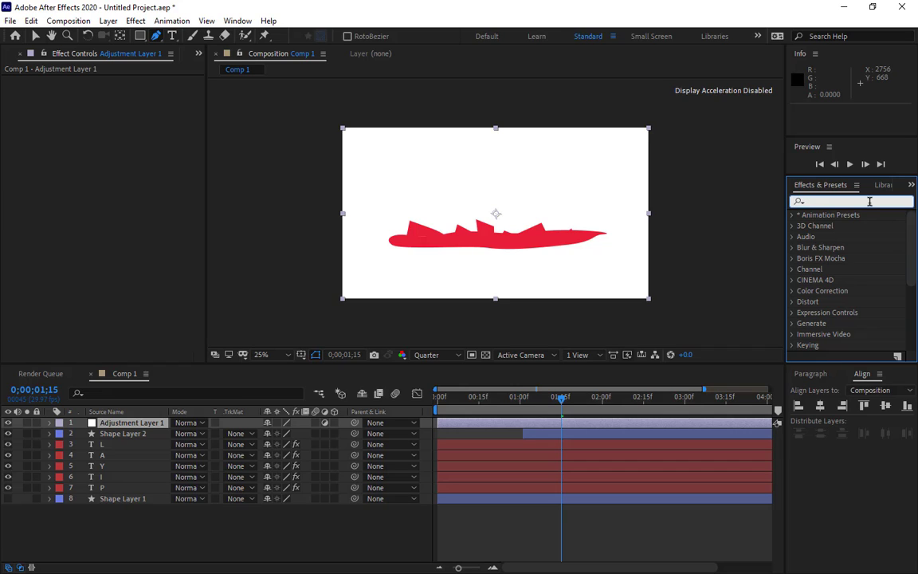
{"action": "type", "text": "gauss"}
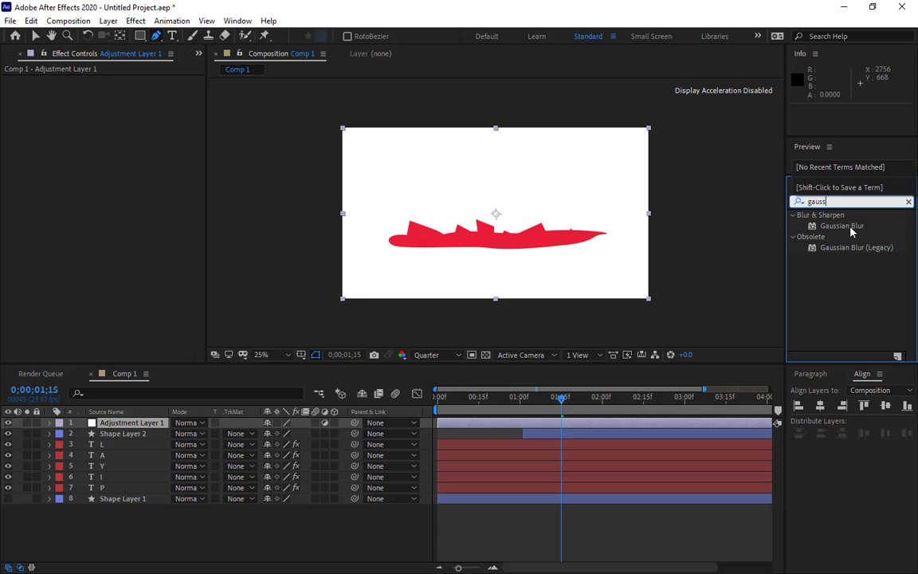
{"action": "left_click_drag", "start_coordinate": [845, 227], "coordinate": [590, 425]}
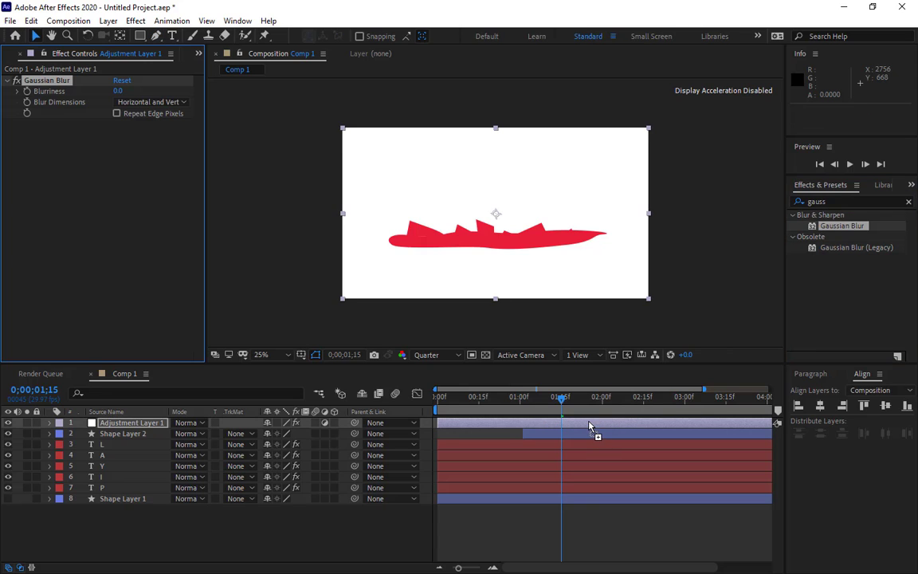
Find the Levels effect and add it to Adjustment Layer 1 after the Gaussian Blur.
{"action": "left_click", "coordinate": [846, 202]}
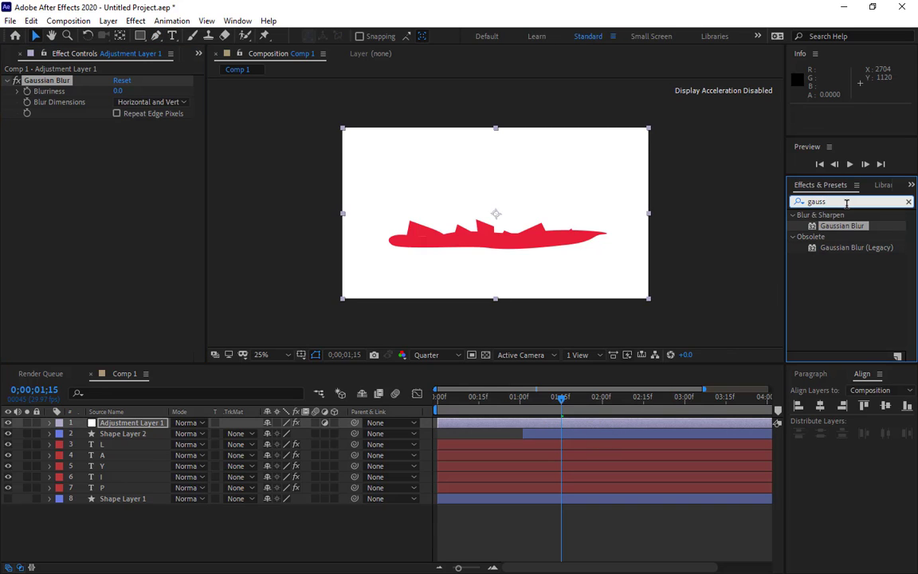
{"action": "type", "text": "la"}
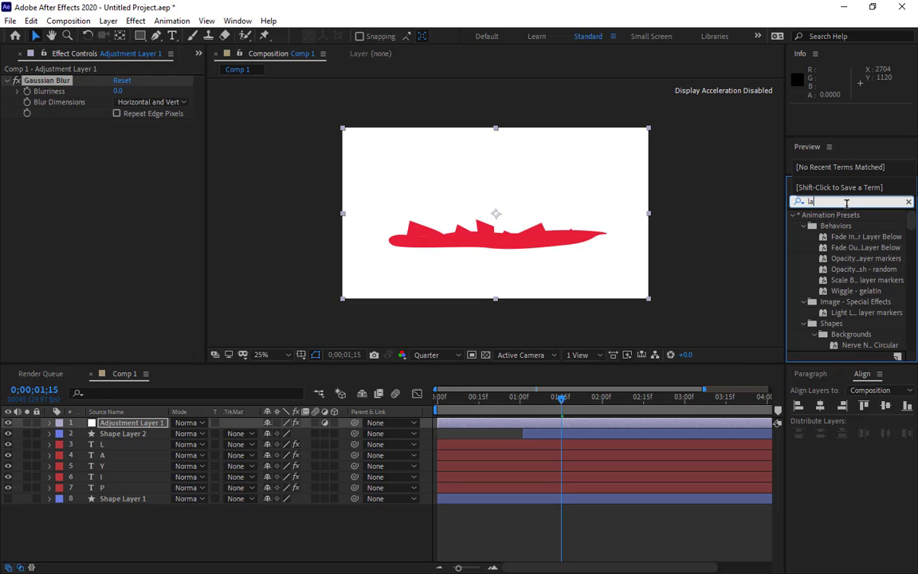
{"action": "key", "text": "BackSpace"}
{"action": "type", "text": "evel"}
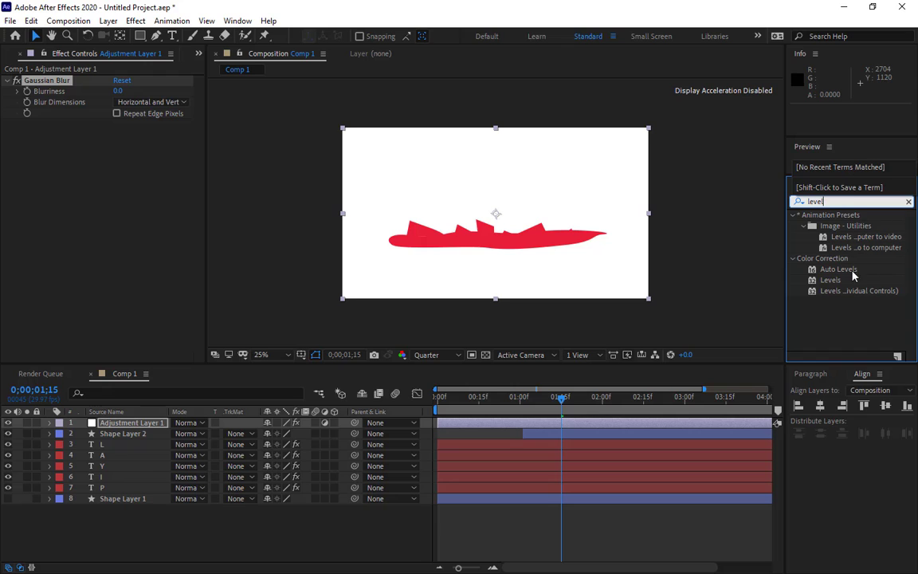
{"action": "left_click_drag", "start_coordinate": [831, 280], "coordinate": [524, 403]}
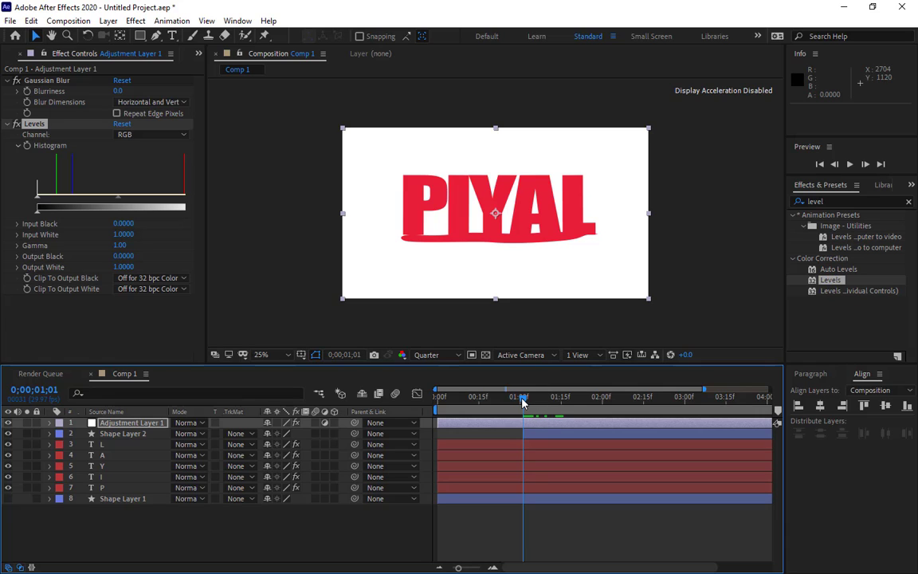
Keyframe the Gaussian Blur's Blurriness at 0 on 0;00;01;00 and at 150 on 0;00;01;10.
{"action": "left_click_drag", "start_coordinate": [522, 403], "coordinate": [520, 401]}
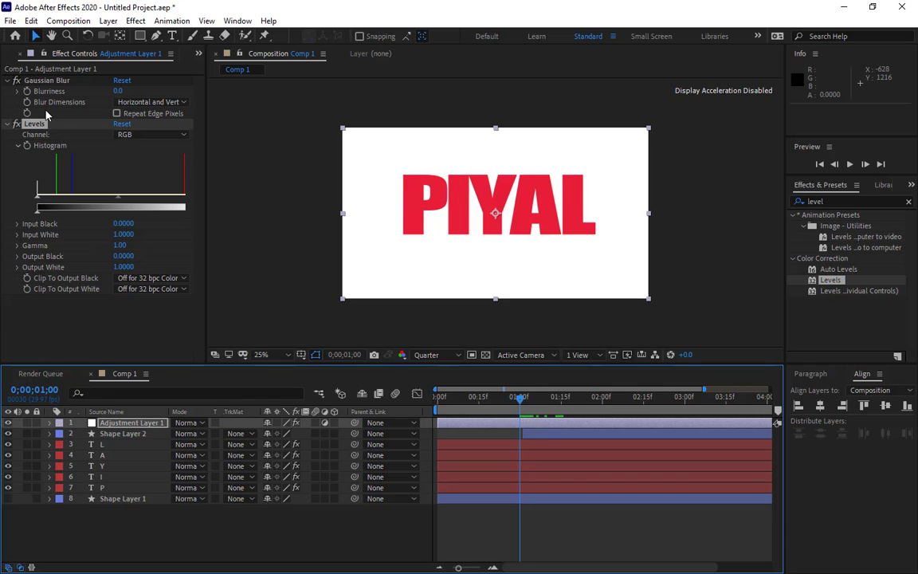
{"action": "left_click", "coordinate": [36, 81]}
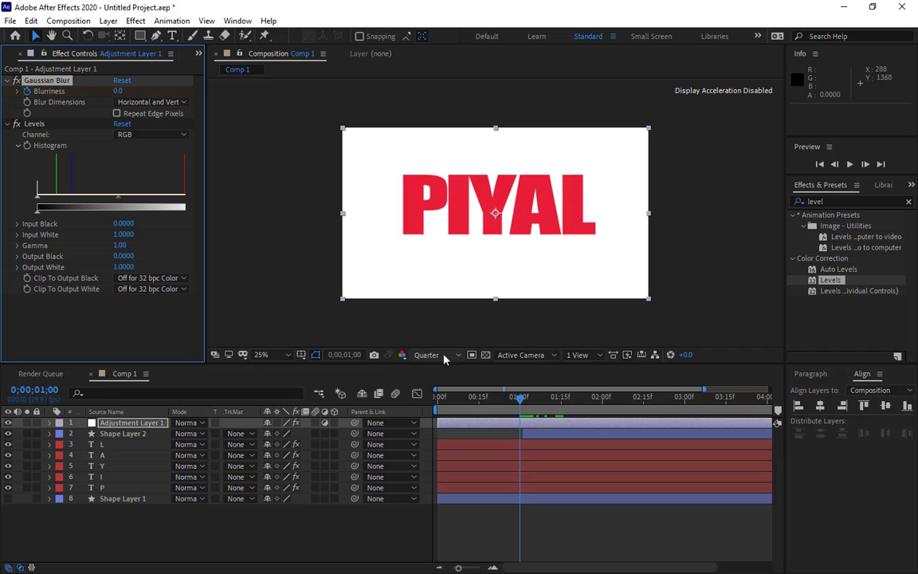
{"action": "left_click", "coordinate": [520, 399]}
{"action": "left_click_drag", "start_coordinate": [520, 403], "coordinate": [547, 410]}
{"action": "left_click", "coordinate": [118, 90]}
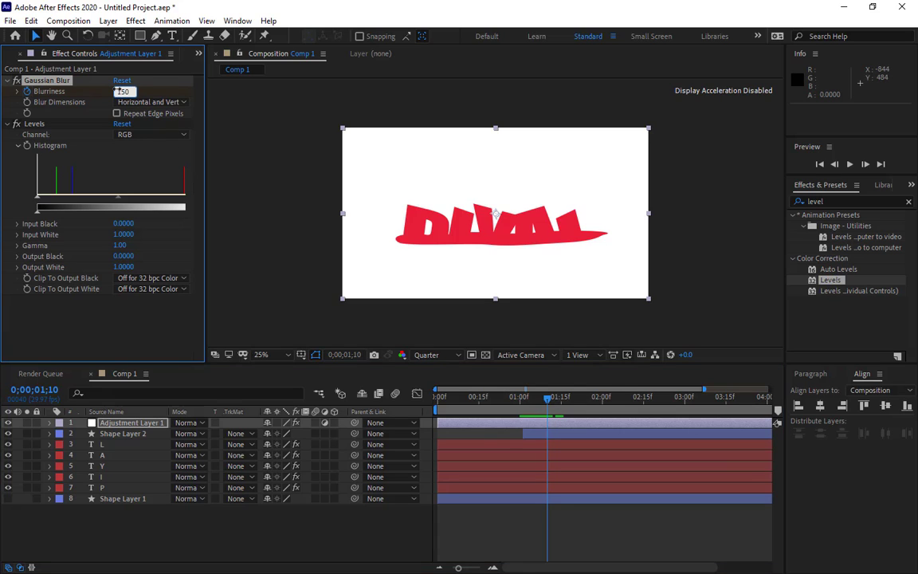
{"action": "type", "text": "150"}
{"action": "key", "text": "Return"}
Switch the Levels channel to Alpha and set Alpha Input Black to 0.4902 and Alpha Gamma to 5.00.
{"action": "left_click", "coordinate": [22, 188]}
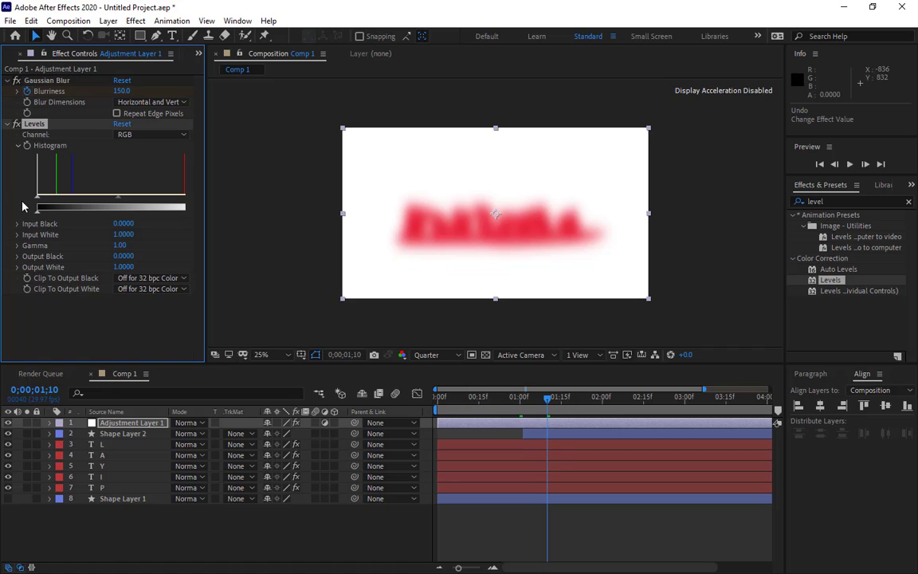
{"action": "left_click", "coordinate": [182, 134]}
{"action": "left_click", "coordinate": [155, 207]}
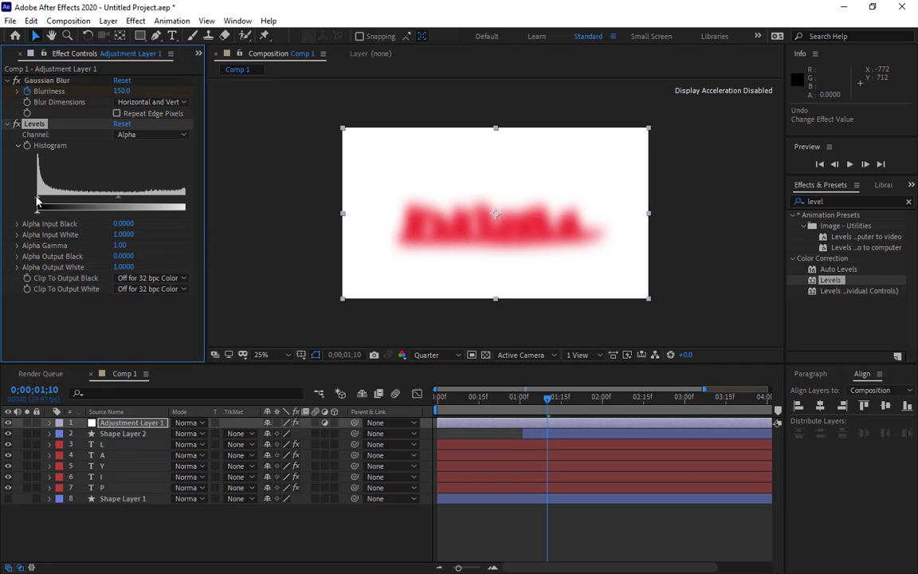
{"action": "left_click_drag", "start_coordinate": [36, 201], "coordinate": [107, 200]}
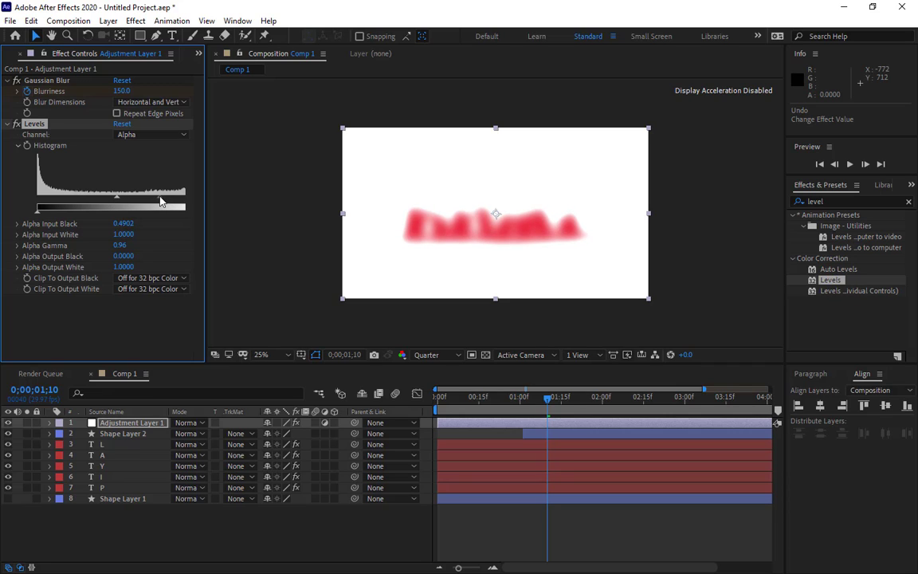
{"action": "left_click_drag", "start_coordinate": [160, 201], "coordinate": [115, 201]}
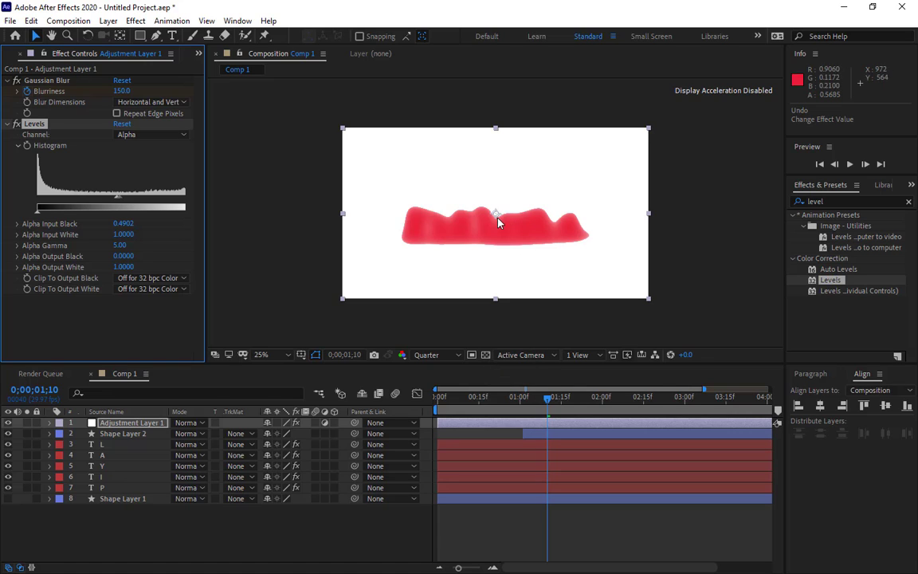
Check the softened edges at 0;00;01;08 and set Levels' Alpha Gamma to 2.70 and Alpha Output Black to 0.0353.
{"action": "scroll", "coordinate": [496, 219], "scroll_direction": "up", "scroll_amount": 2}
{"action": "scroll", "coordinate": [496, 219], "scroll_direction": "down", "scroll_amount": 2}
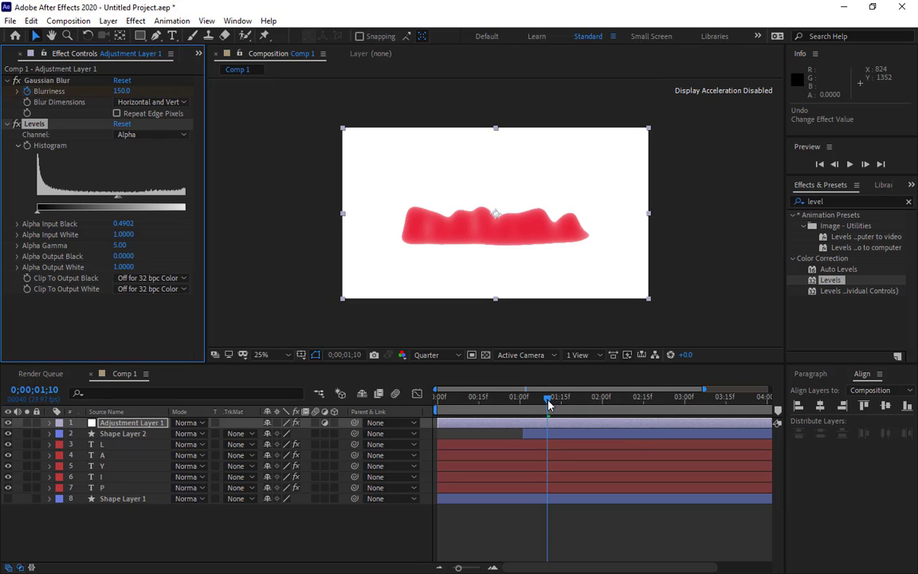
{"action": "mouse_move", "coordinate": [548, 404]}
{"action": "left_mouse_down"}
{"action": "mouse_move", "coordinate": [516, 410]}
{"action": "mouse_move", "coordinate": [544, 412]}
{"action": "left_mouse_up"}
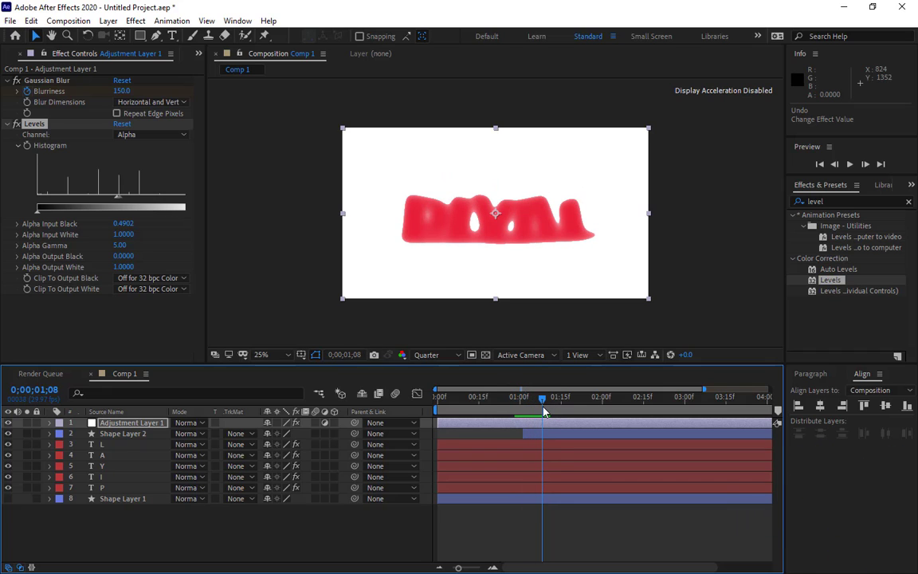
{"action": "left_click_drag", "start_coordinate": [120, 204], "coordinate": [134, 205]}
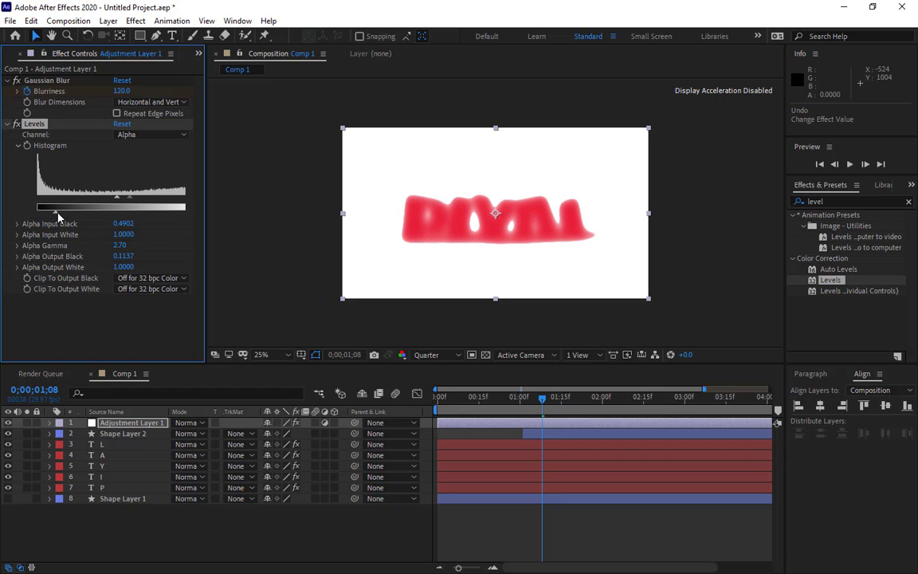
{"action": "mouse_move", "coordinate": [57, 212]}
{"action": "left_mouse_down"}
{"action": "mouse_move", "coordinate": [138, 208]}
{"action": "mouse_move", "coordinate": [47, 222]}
{"action": "left_mouse_up"}
Preview the melting animation from 0;00;00;17, stopping at 0;00;02;07.
{"action": "left_click_drag", "start_coordinate": [543, 404], "coordinate": [461, 420]}
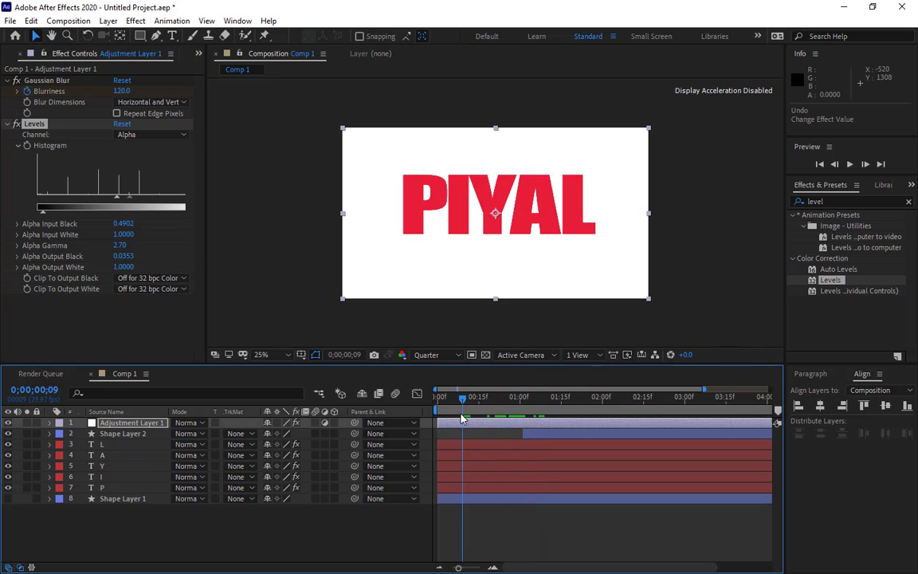
{"action": "key", "text": "space"}
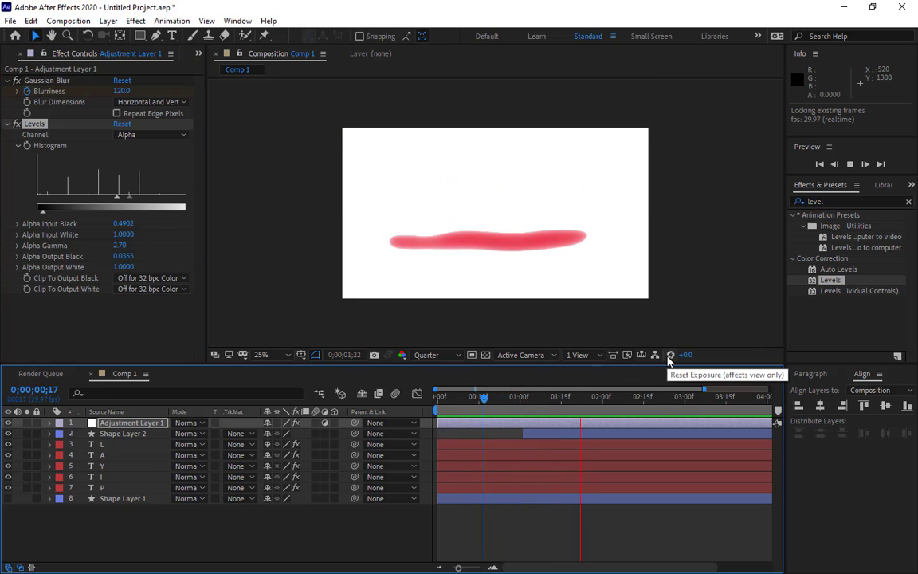
{"action": "key", "text": "space"}
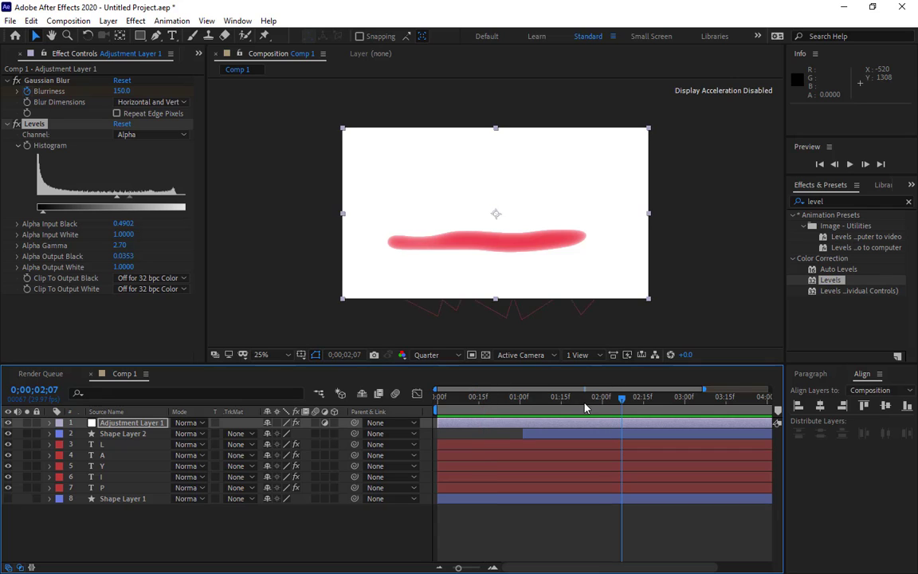
At 0;00;01;25, set the Gaussian Blur's Blurriness to 100 as a new keyframe.
{"action": "left_click_drag", "start_coordinate": [624, 401], "coordinate": [588, 401]}
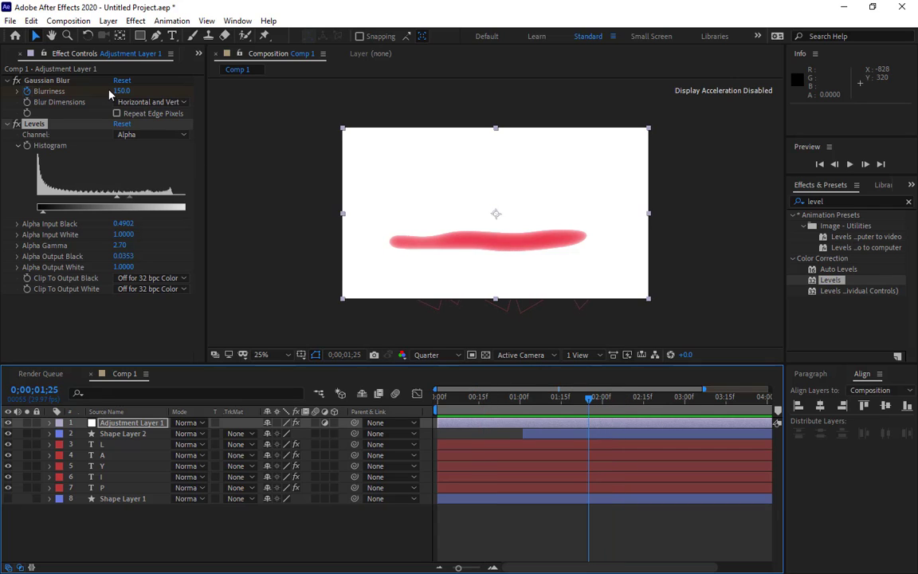
{"action": "left_click_drag", "start_coordinate": [118, 93], "coordinate": [92, 96]}
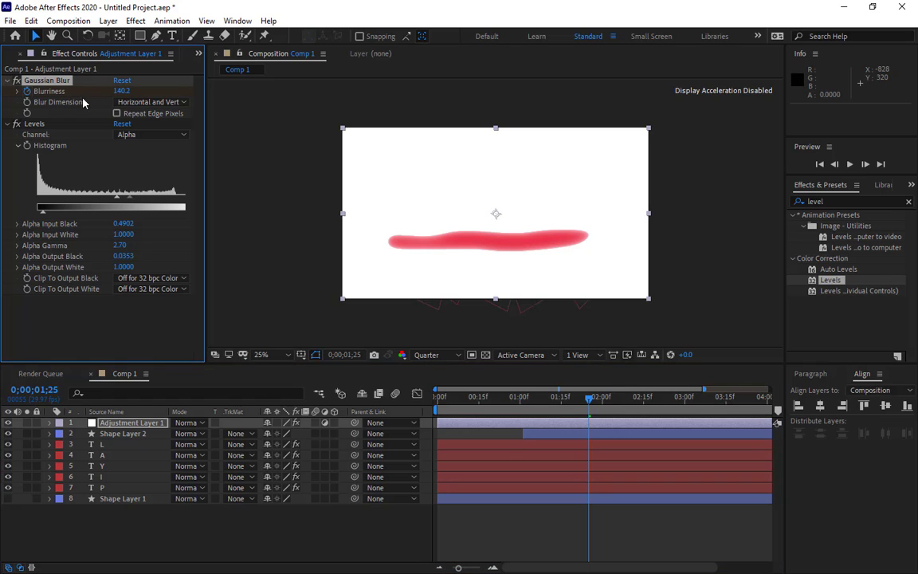
{"action": "left_click", "coordinate": [122, 92]}
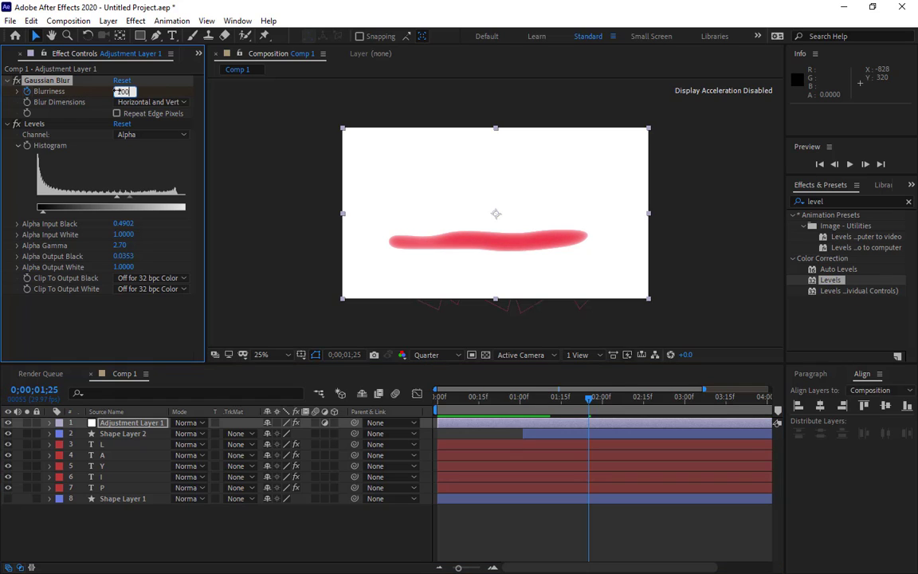
{"action": "key", "text": "Return"}
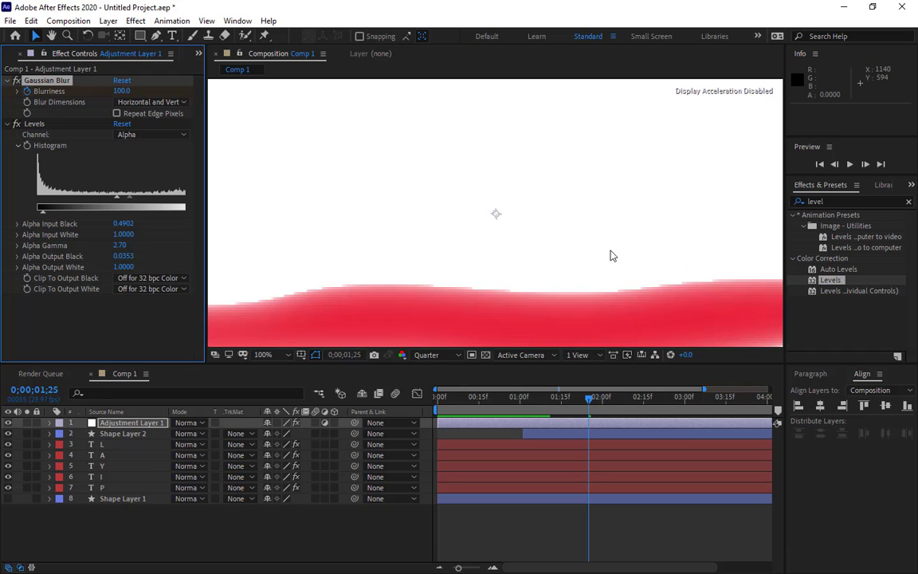
Set the composition's preview resolution to Full and play the animation from 0;00;00;00.
{"action": "mouse_move", "coordinate": [589, 405]}
{"action": "left_mouse_down"}
{"action": "mouse_move", "coordinate": [519, 406]}
{"action": "mouse_move", "coordinate": [577, 418]}
{"action": "mouse_move", "coordinate": [530, 415]}
{"action": "mouse_move", "coordinate": [554, 416]}
{"action": "mouse_move", "coordinate": [514, 426]}
{"action": "mouse_move", "coordinate": [569, 425]}
{"action": "mouse_move", "coordinate": [531, 425]}
{"action": "mouse_move", "coordinate": [562, 425]}
{"action": "mouse_move", "coordinate": [538, 424]}
{"action": "left_mouse_up"}
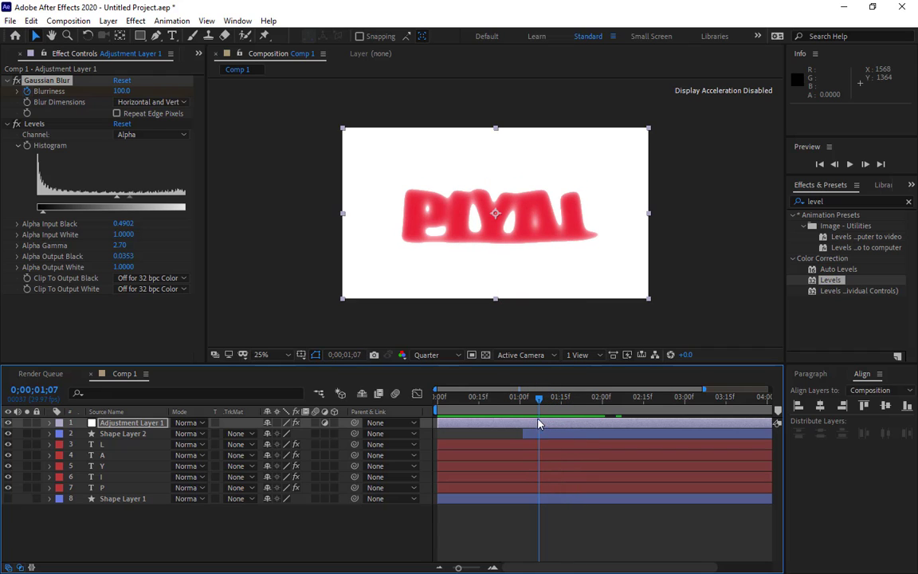
{"action": "left_click", "coordinate": [459, 356]}
{"action": "left_click", "coordinate": [451, 386]}
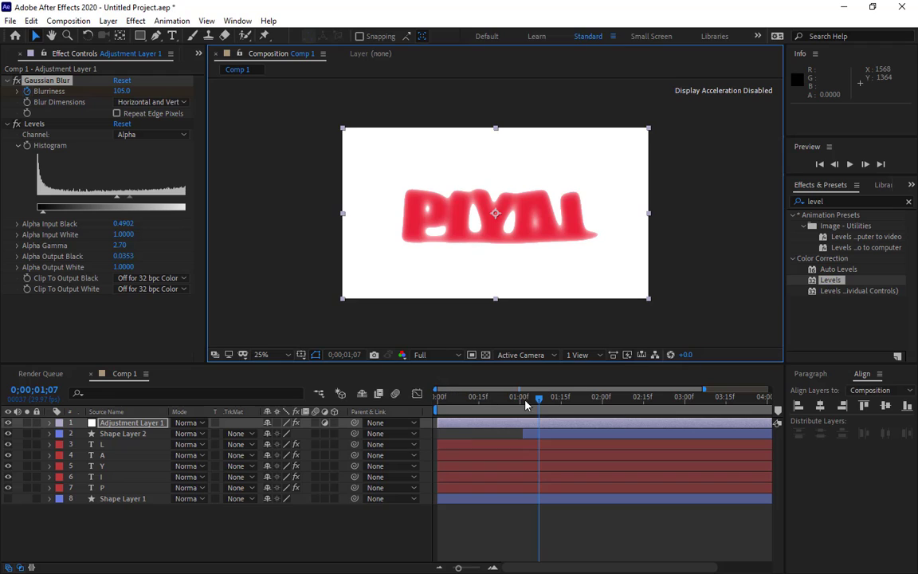
{"action": "key", "text": "space"}
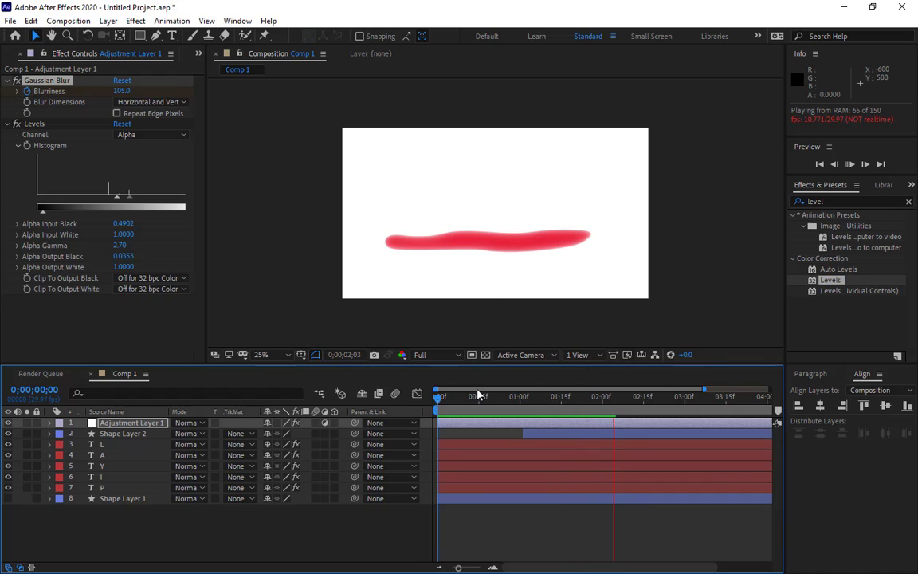
Reveal the adjustment layer's Blurriness keyframes, delete the middle one at 0;00;01;10, and move the last one to 0;00;01;09.
{"action": "left_click_drag", "start_coordinate": [443, 404], "coordinate": [561, 399]}
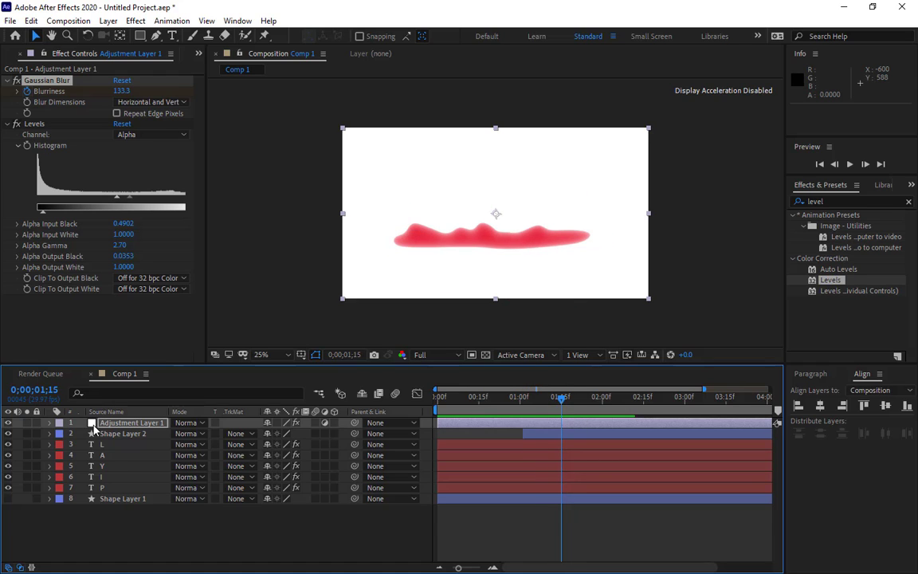
{"action": "key", "text": "u"}
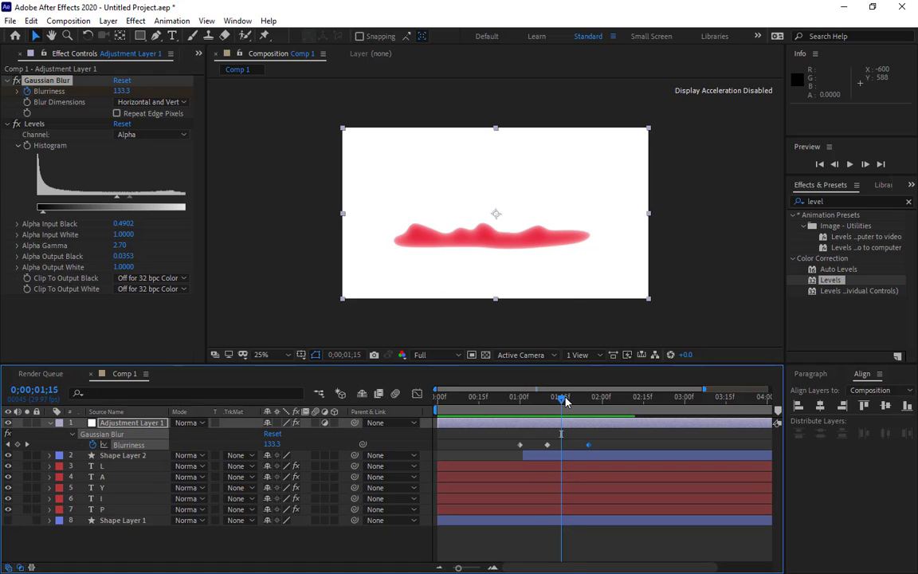
{"action": "mouse_move", "coordinate": [564, 401]}
{"action": "left_mouse_down"}
{"action": "mouse_move", "coordinate": [550, 406]}
{"action": "mouse_move", "coordinate": [594, 419]}
{"action": "mouse_move", "coordinate": [550, 423]}
{"action": "mouse_move", "coordinate": [586, 430]}
{"action": "mouse_move", "coordinate": [566, 448]}
{"action": "mouse_move", "coordinate": [586, 448]}
{"action": "mouse_move", "coordinate": [545, 447]}
{"action": "left_mouse_up"}
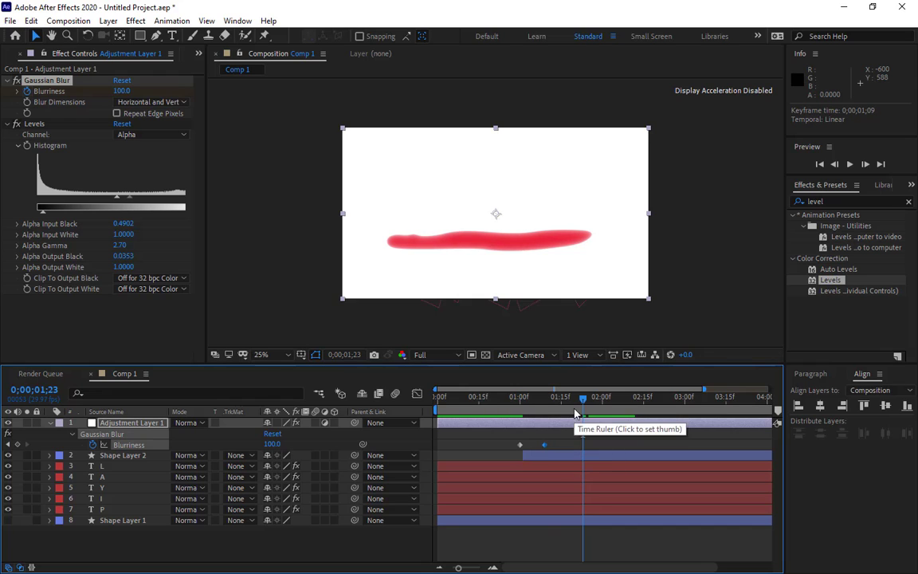
Set the Blurriness keyframe at 0;00;01;09 to 50 and return to 0;00;00;00.
{"action": "mouse_move", "coordinate": [574, 404]}
{"action": "left_mouse_down"}
{"action": "mouse_move", "coordinate": [517, 407]}
{"action": "mouse_move", "coordinate": [575, 413]}
{"action": "mouse_move", "coordinate": [544, 412]}
{"action": "left_mouse_up"}
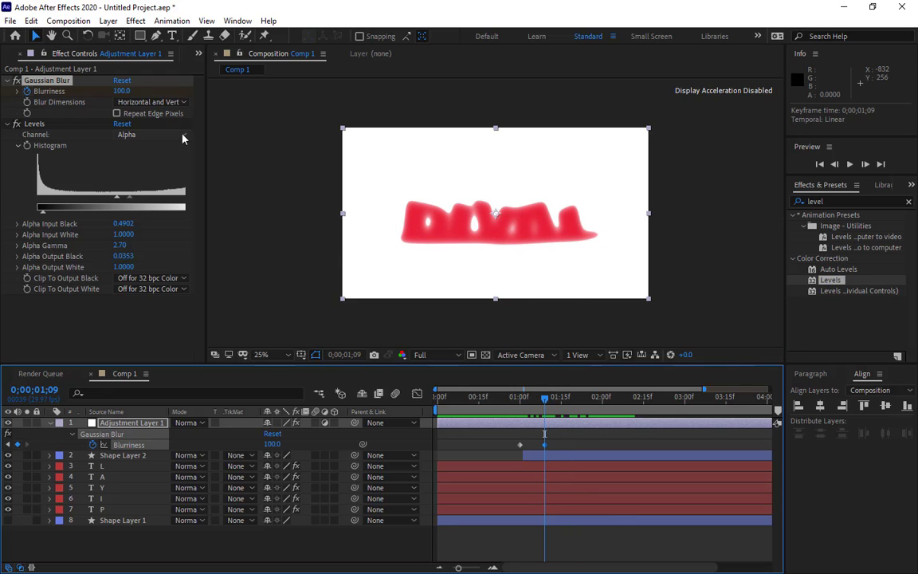
{"action": "left_click_drag", "start_coordinate": [124, 91], "coordinate": [27, 102]}
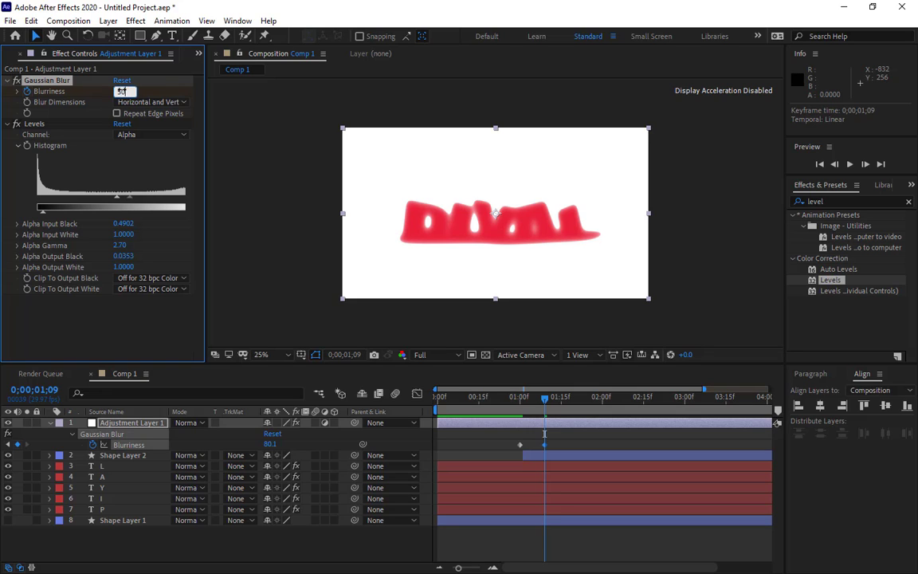
{"action": "key", "text": "Return"}
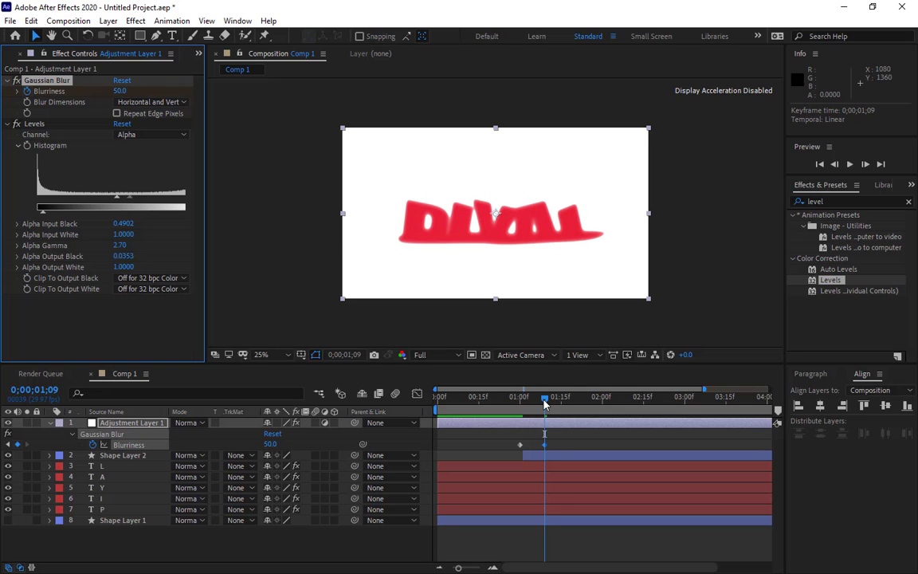
{"action": "mouse_move", "coordinate": [544, 403]}
{"action": "left_mouse_down"}
{"action": "mouse_move", "coordinate": [620, 420]}
{"action": "mouse_move", "coordinate": [562, 425]}
{"action": "mouse_move", "coordinate": [678, 424]}
{"action": "mouse_move", "coordinate": [426, 431]}
{"action": "left_mouse_up"}
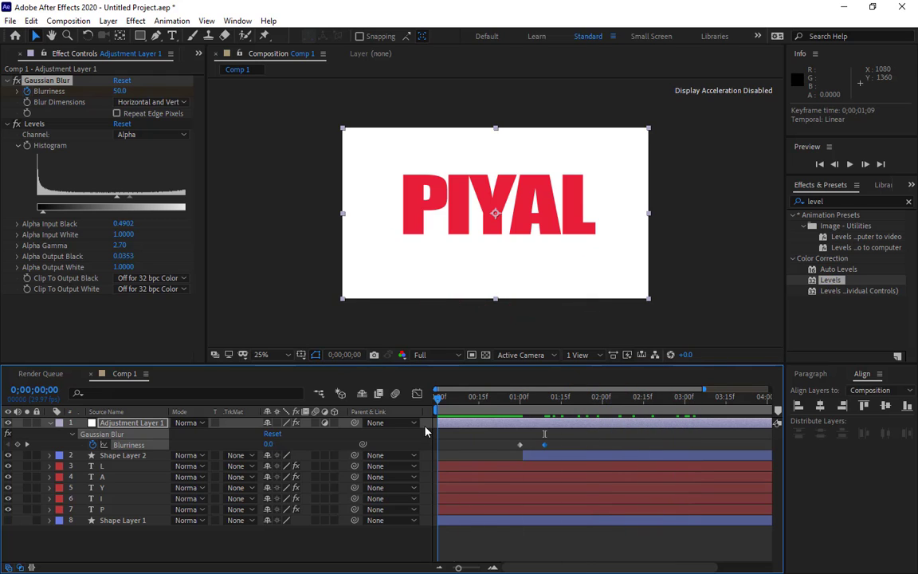
Play the animation from 0;00;00;00 and stop it at 0;00;02;01.
{"action": "left_click", "coordinate": [251, 267]}
{"action": "key", "text": "space"}
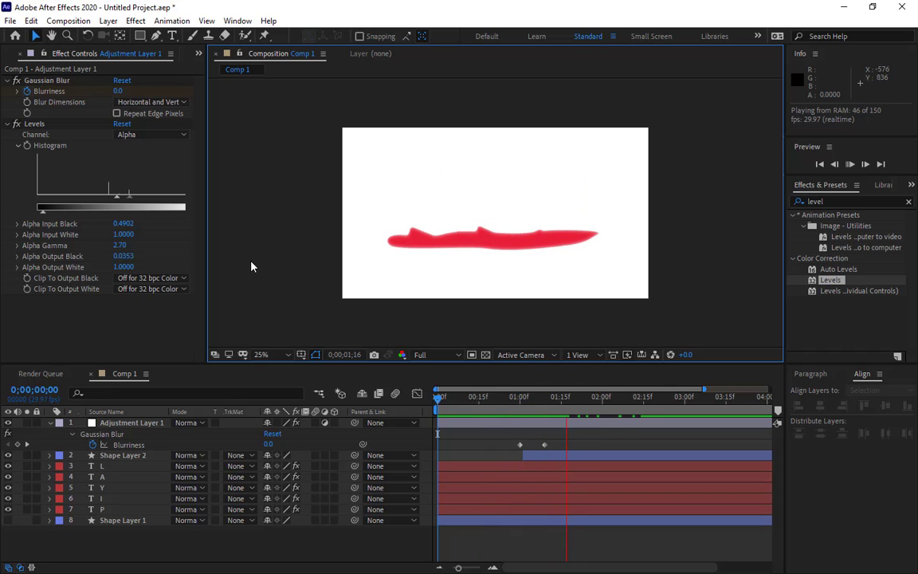
{"action": "key", "text": "space"}
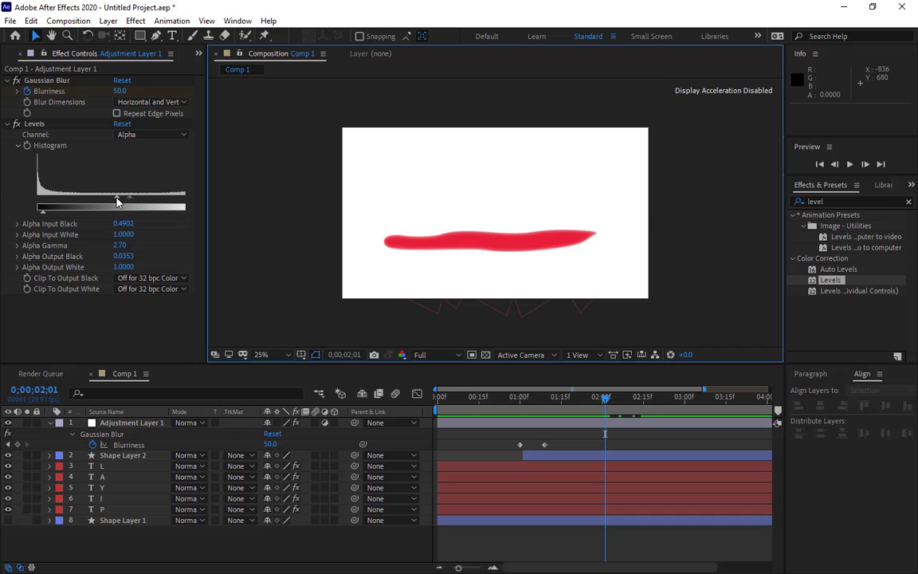
Lower the Levels effect's Alpha Input Black to 0.3294 and preview the melting animation around the blob's formation.
{"action": "left_click_drag", "start_coordinate": [117, 200], "coordinate": [91, 206]}
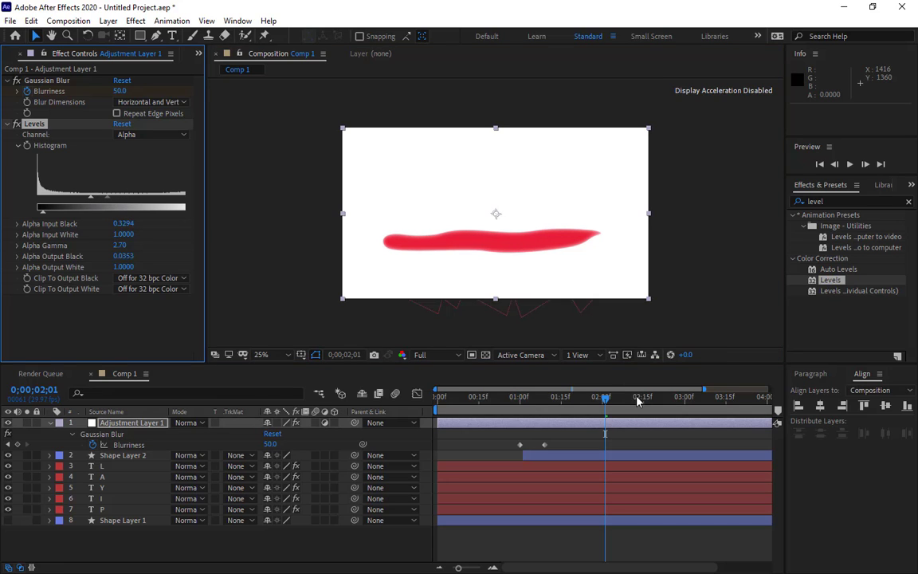
{"action": "mouse_move", "coordinate": [608, 405]}
{"action": "left_mouse_down"}
{"action": "mouse_move", "coordinate": [517, 401]}
{"action": "mouse_move", "coordinate": [519, 421]}
{"action": "mouse_move", "coordinate": [542, 437]}
{"action": "mouse_move", "coordinate": [518, 452]}
{"action": "mouse_move", "coordinate": [558, 448]}
{"action": "left_mouse_up"}
{"action": "key", "text": "space"}
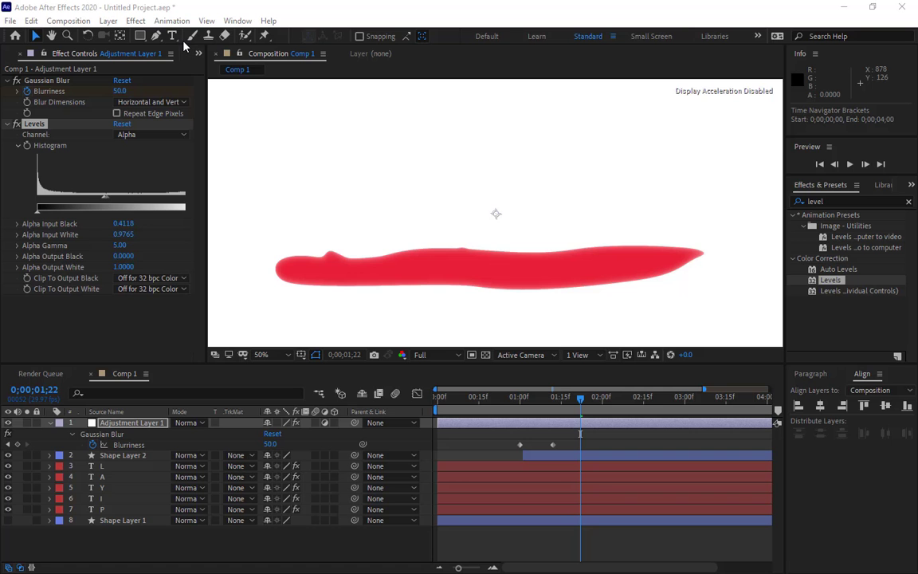
Lower the Levels effect's Alpha Input White to 0.4667 and scrub through the timeline to check the blob's edges.
{"action": "left_click", "coordinate": [183, 46]}
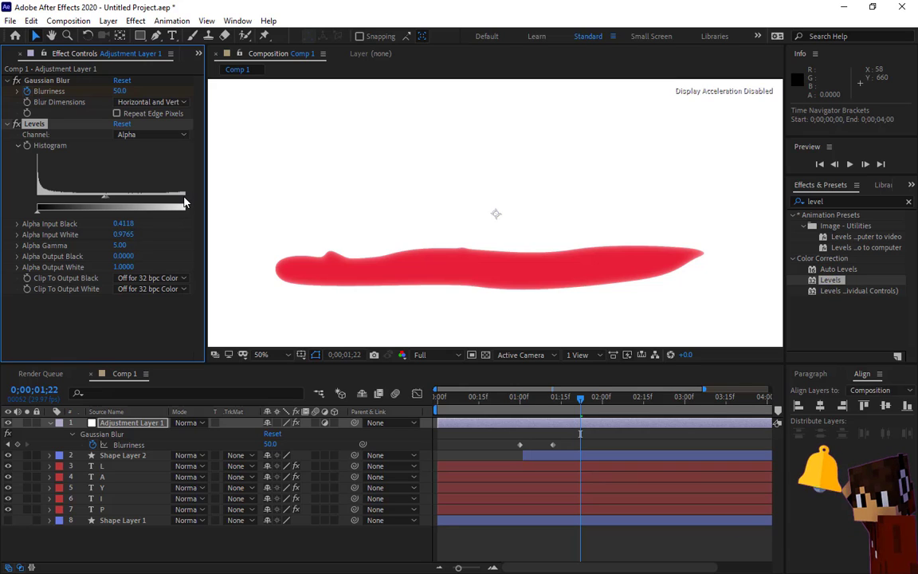
{"action": "left_click_drag", "start_coordinate": [185, 199], "coordinate": [112, 202]}
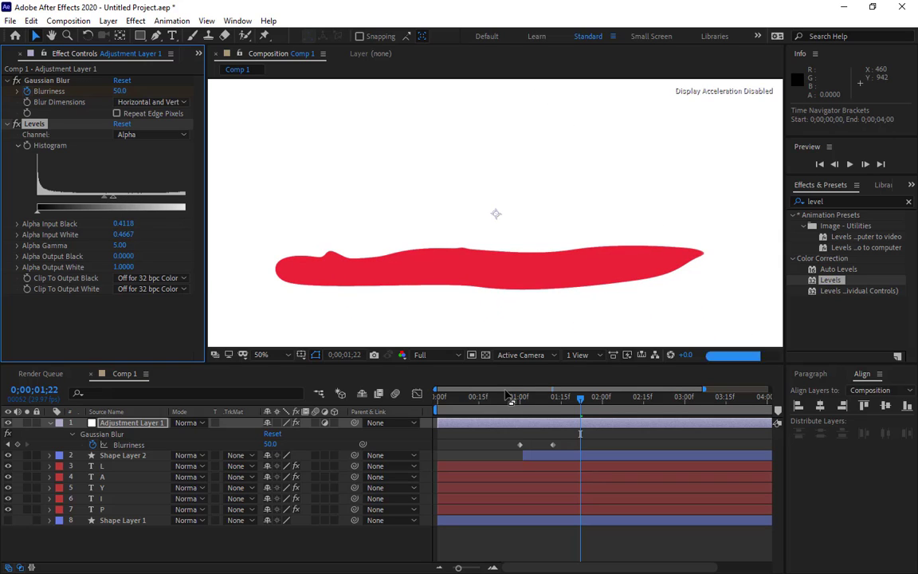
{"action": "left_click_drag", "start_coordinate": [580, 399], "coordinate": [675, 399]}
{"action": "left_click", "coordinate": [672, 398]}
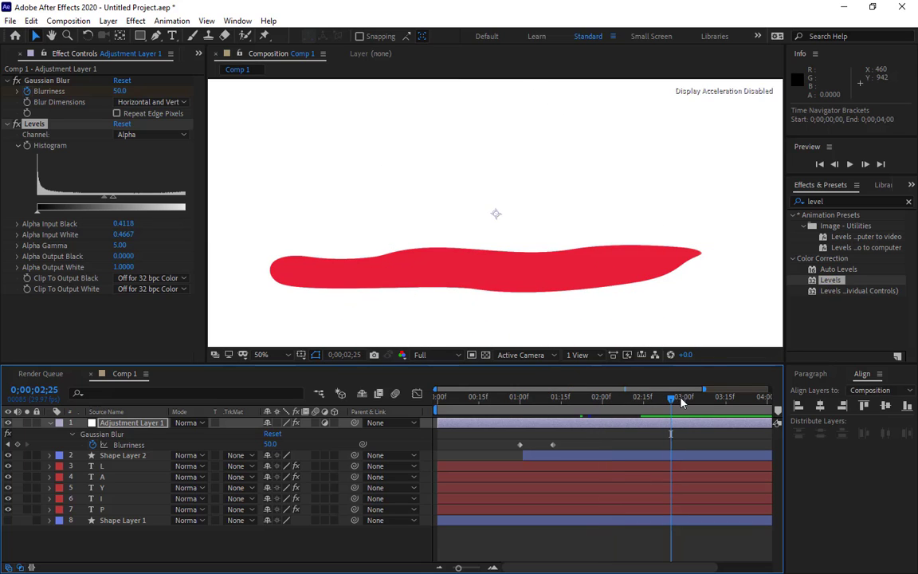
{"action": "mouse_move", "coordinate": [674, 403]}
{"action": "left_mouse_down"}
{"action": "mouse_move", "coordinate": [600, 402]}
{"action": "mouse_move", "coordinate": [502, 434]}
{"action": "left_mouse_up"}
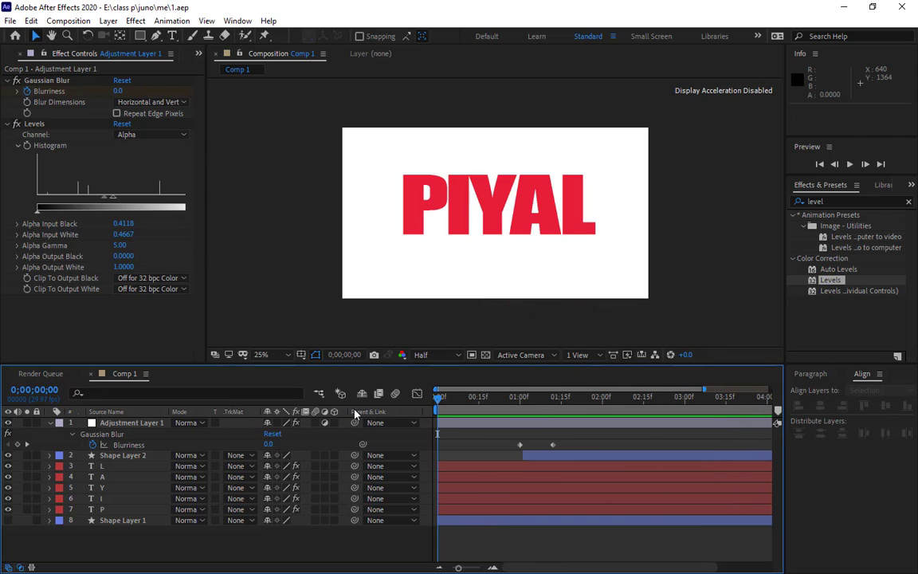
Play the finished animation from 0;00;00;00, stop it, and scrub back through the melting section.
{"action": "key", "text": "space"}
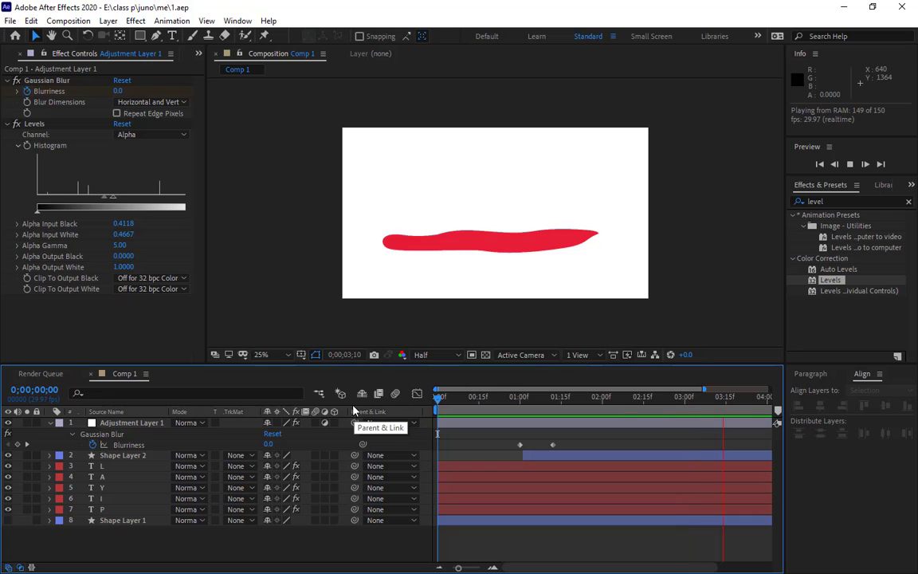
{"action": "key", "text": "space"}
{"action": "mouse_move", "coordinate": [765, 400]}
{"action": "left_mouse_down"}
{"action": "mouse_move", "coordinate": [515, 410]}
{"action": "mouse_move", "coordinate": [512, 418]}
{"action": "mouse_move", "coordinate": [581, 440]}
{"action": "mouse_move", "coordinate": [642, 441]}
{"action": "mouse_move", "coordinate": [524, 446]}
{"action": "mouse_move", "coordinate": [609, 441]}
{"action": "mouse_move", "coordinate": [588, 441]}
{"action": "left_mouse_up"}
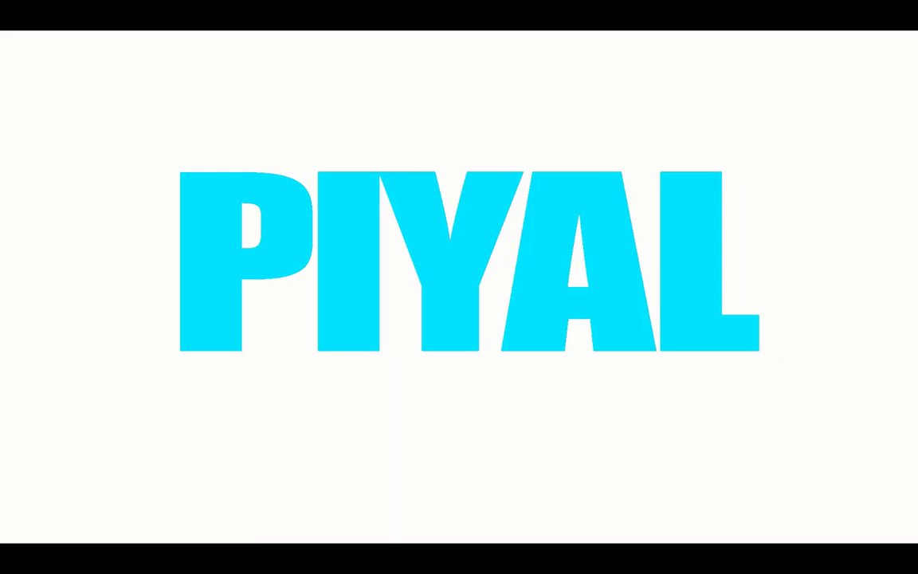